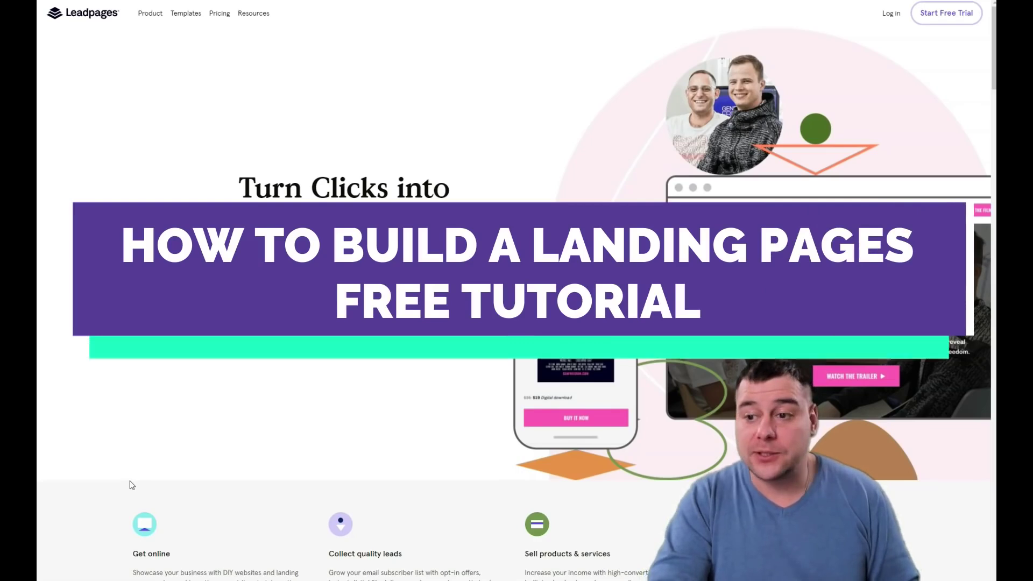
{"action": "scroll", "coordinate": [130, 484], "scroll_direction": "down", "scroll_amount": 1}
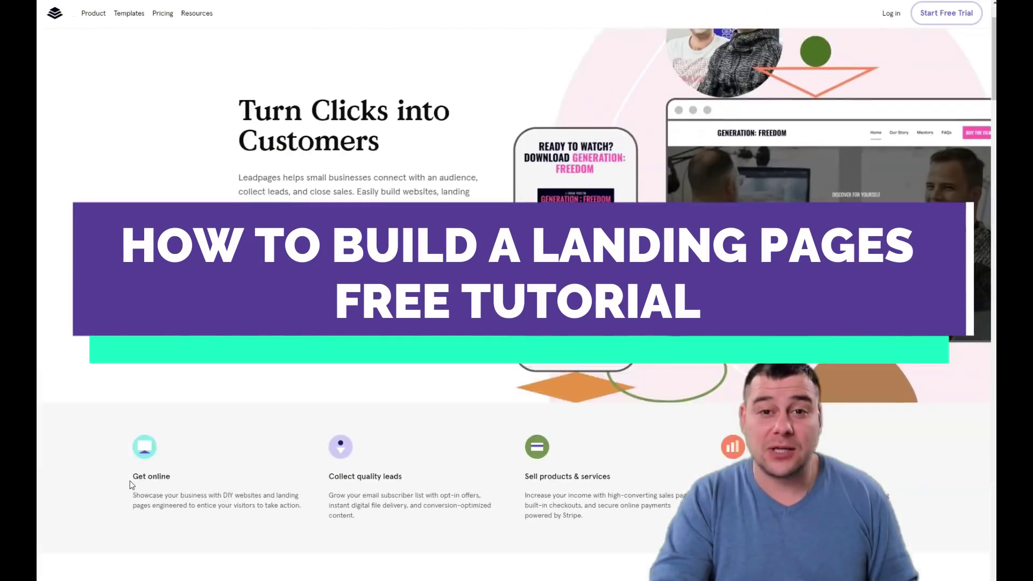
{"action": "scroll", "coordinate": [130, 484], "scroll_direction": "down", "scroll_amount": 2}
{"action": "scroll", "coordinate": [139, 482], "scroll_direction": "down", "scroll_amount": 2}
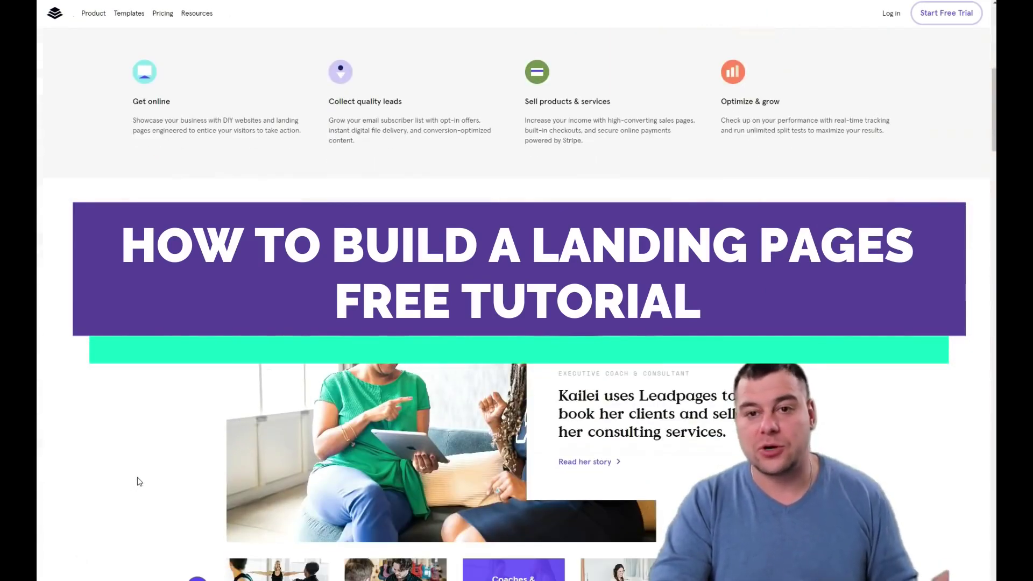
{"action": "scroll", "coordinate": [137, 475], "scroll_direction": "down", "scroll_amount": 2}
{"action": "scroll", "coordinate": [137, 475], "scroll_direction": "down", "scroll_amount": 2}
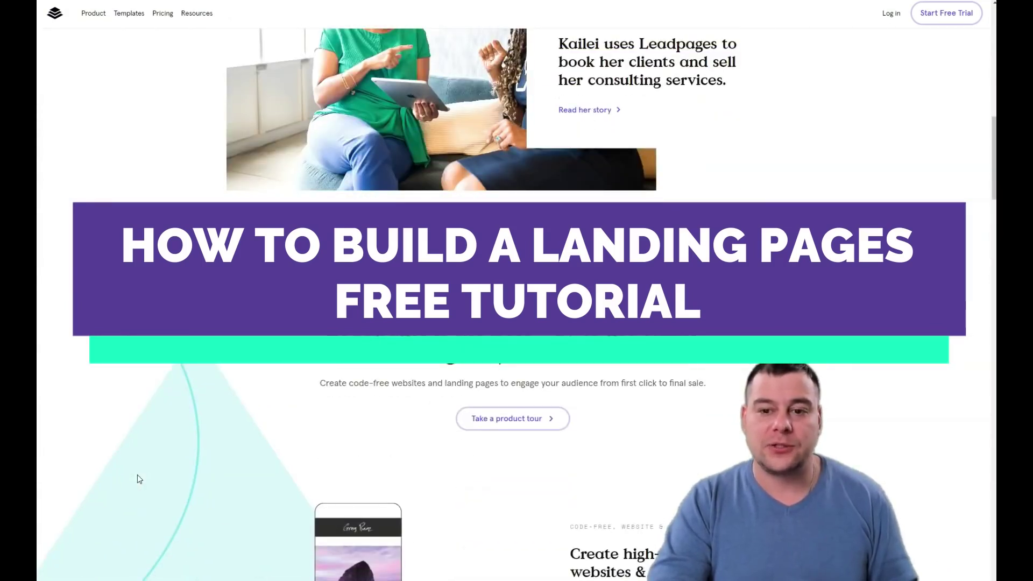
{"action": "scroll", "coordinate": [137, 475], "scroll_direction": "down", "scroll_amount": 1}
{"action": "scroll", "coordinate": [137, 479], "scroll_direction": "down", "scroll_amount": 2}
{"action": "scroll", "coordinate": [137, 478], "scroll_direction": "down", "scroll_amount": 2}
{"action": "scroll", "coordinate": [137, 479], "scroll_direction": "down", "scroll_amount": 2}
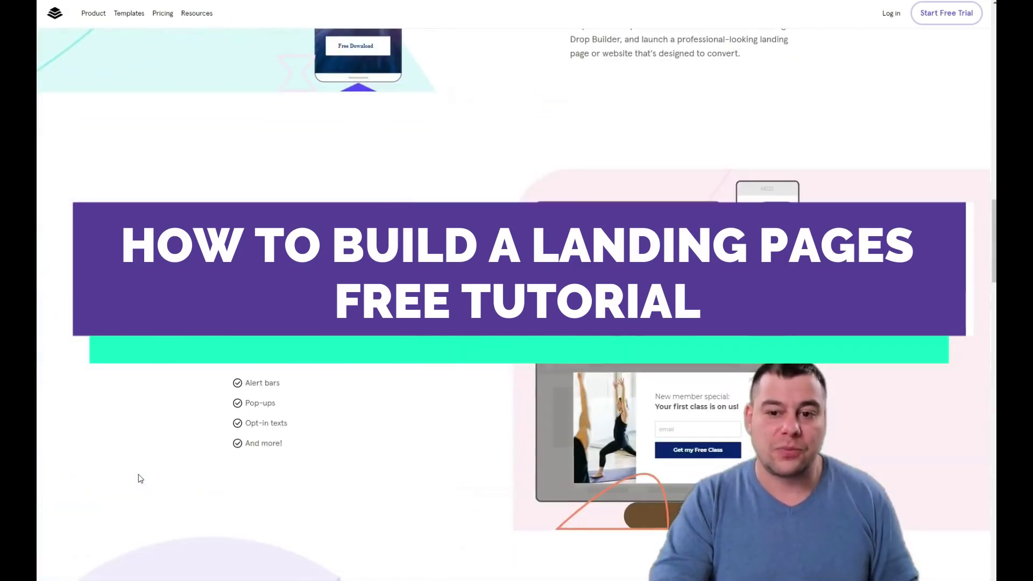
{"action": "scroll", "coordinate": [139, 478], "scroll_direction": "down", "scroll_amount": 2}
{"action": "scroll", "coordinate": [140, 479], "scroll_direction": "down", "scroll_amount": 2}
{"action": "scroll", "coordinate": [139, 479], "scroll_direction": "down", "scroll_amount": 2}
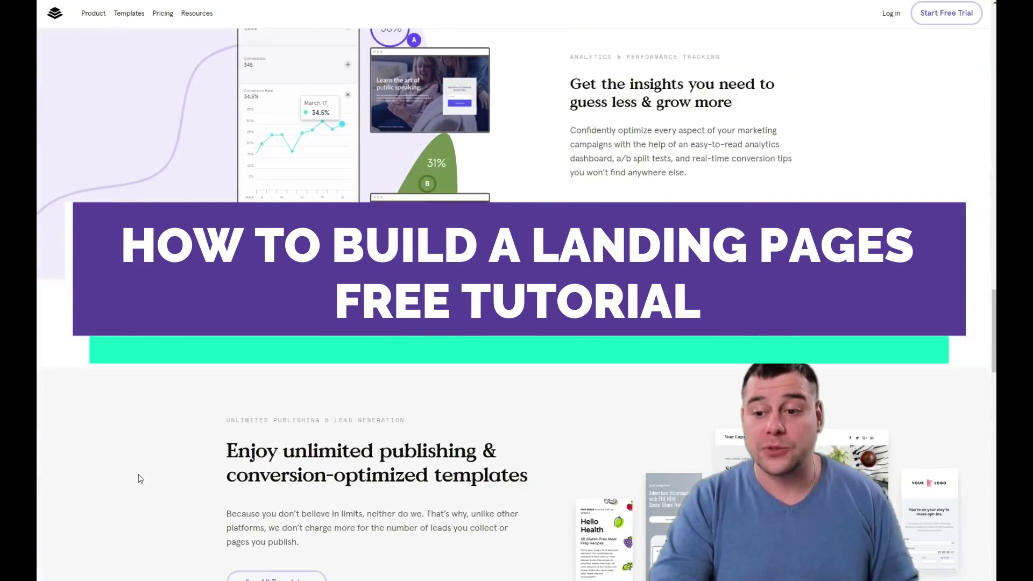
{"action": "scroll", "coordinate": [138, 478], "scroll_direction": "down", "scroll_amount": 3}
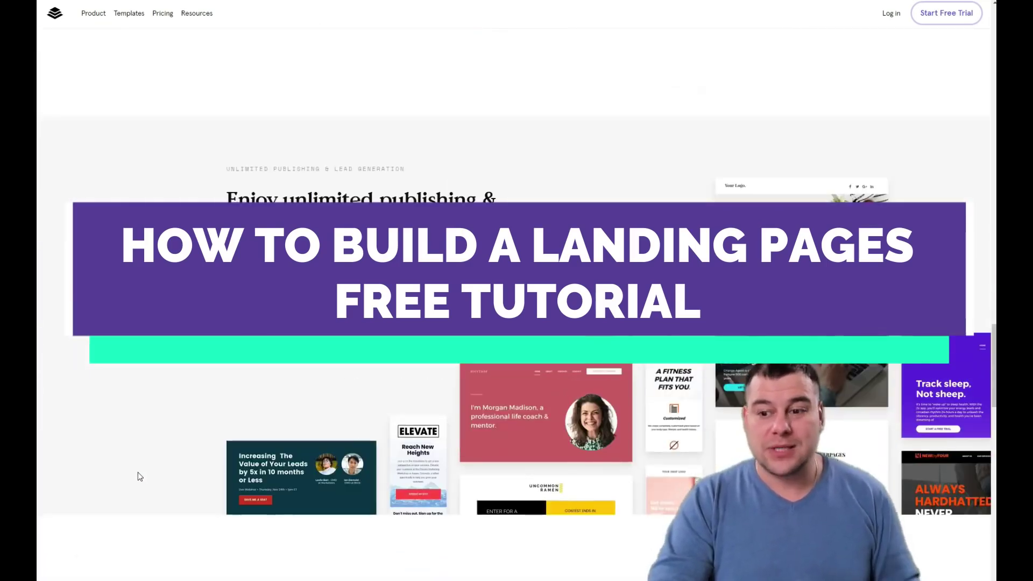
{"action": "scroll", "coordinate": [138, 476], "scroll_direction": "down", "scroll_amount": 4}
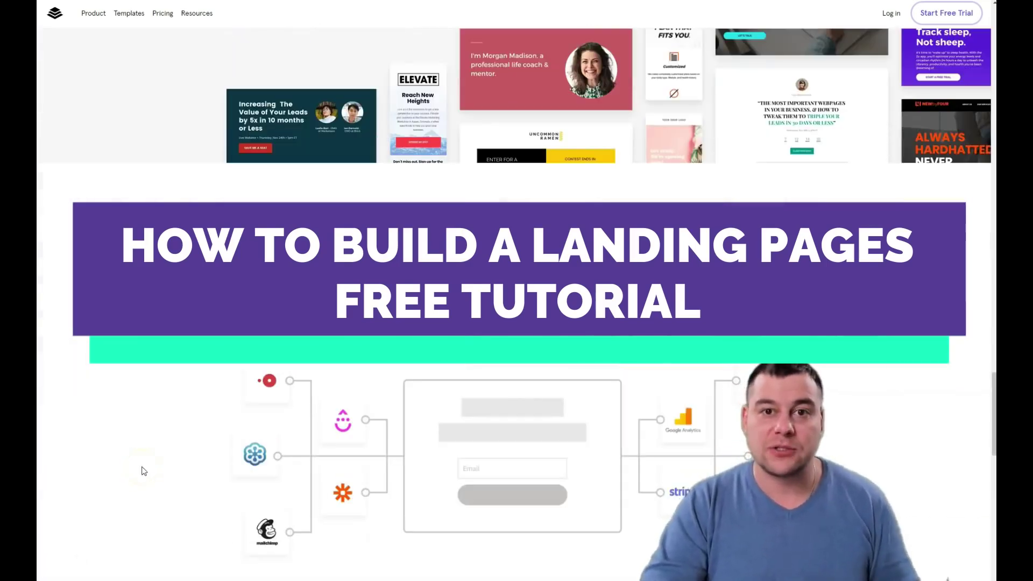
{"action": "scroll", "coordinate": [142, 470], "scroll_direction": "down", "scroll_amount": 3}
{"action": "scroll", "coordinate": [143, 470], "scroll_direction": "down", "scroll_amount": 2}
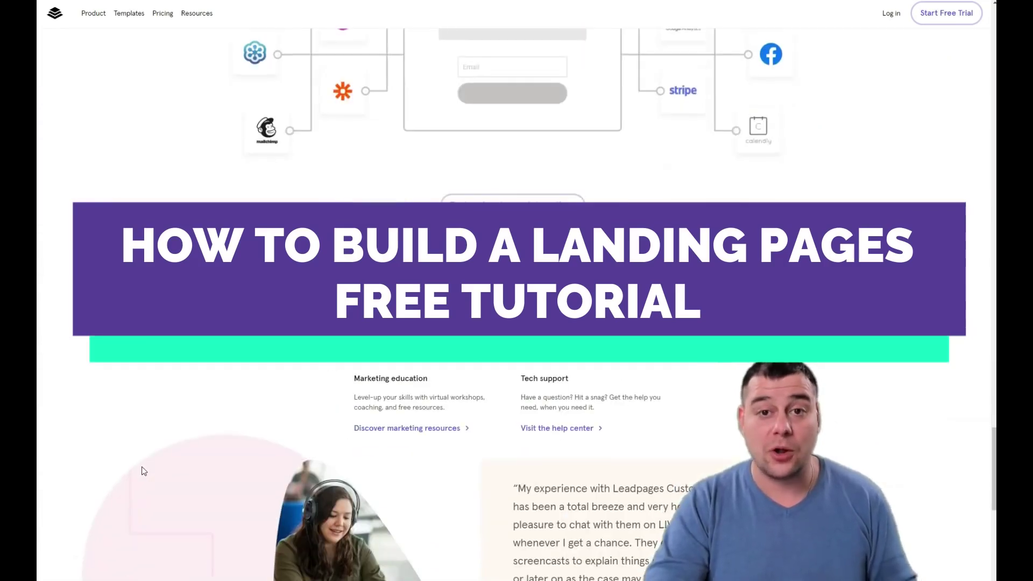
{"action": "scroll", "coordinate": [143, 466], "scroll_direction": "down", "scroll_amount": 2}
{"action": "scroll", "coordinate": [143, 465], "scroll_direction": "down", "scroll_amount": 3}
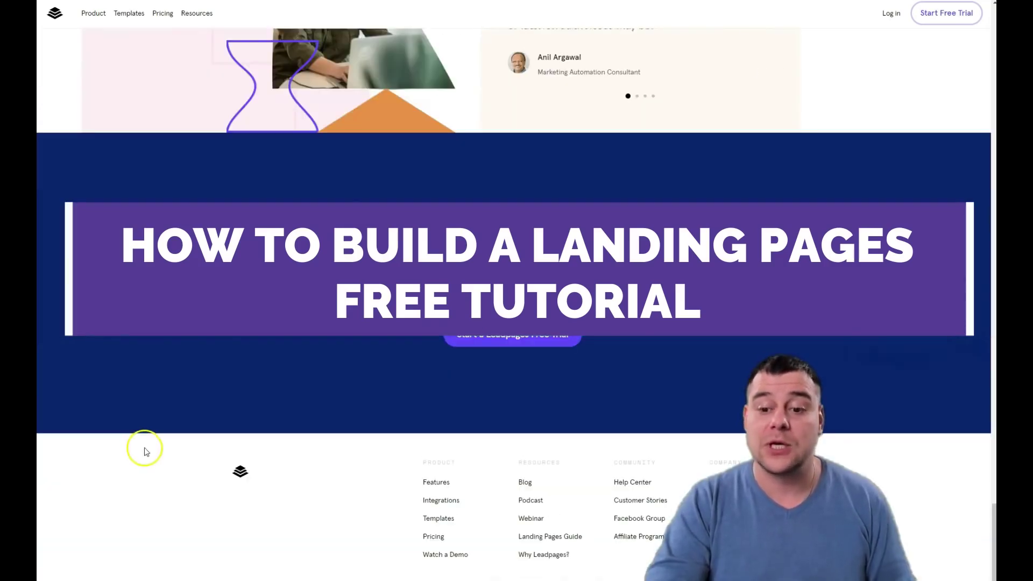
{"action": "scroll", "coordinate": [202, 410], "scroll_direction": "down", "scroll_amount": 1}
{"action": "scroll", "coordinate": [199, 410], "scroll_direction": "up", "scroll_amount": 2}
{"action": "scroll", "coordinate": [199, 408], "scroll_direction": "up", "scroll_amount": 5}
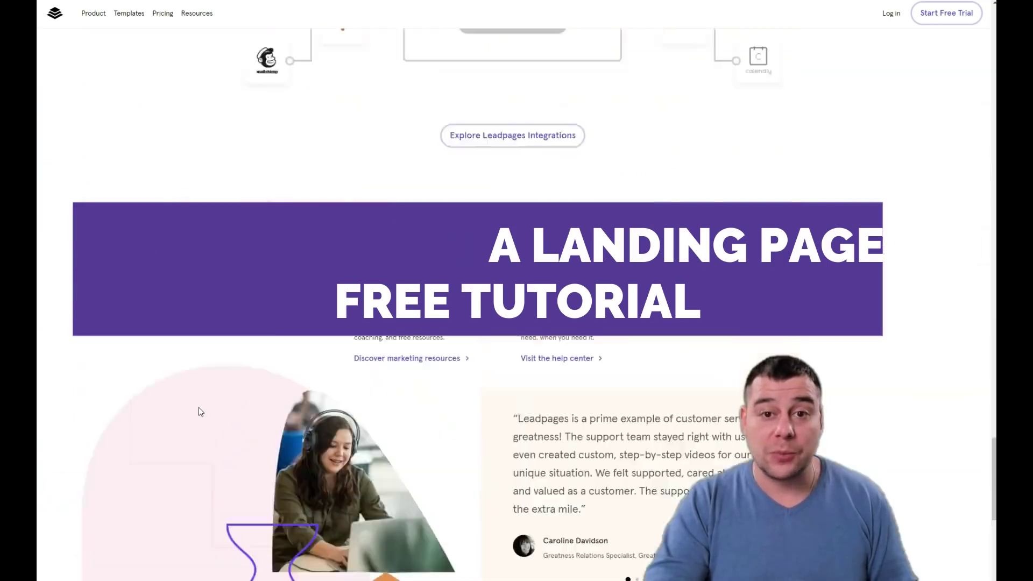
{"action": "scroll", "coordinate": [198, 407], "scroll_direction": "up", "scroll_amount": 2}
{"action": "scroll", "coordinate": [199, 407], "scroll_direction": "up", "scroll_amount": 2}
{"action": "scroll", "coordinate": [198, 407], "scroll_direction": "up", "scroll_amount": 4}
{"action": "scroll", "coordinate": [199, 407], "scroll_direction": "up", "scroll_amount": 5}
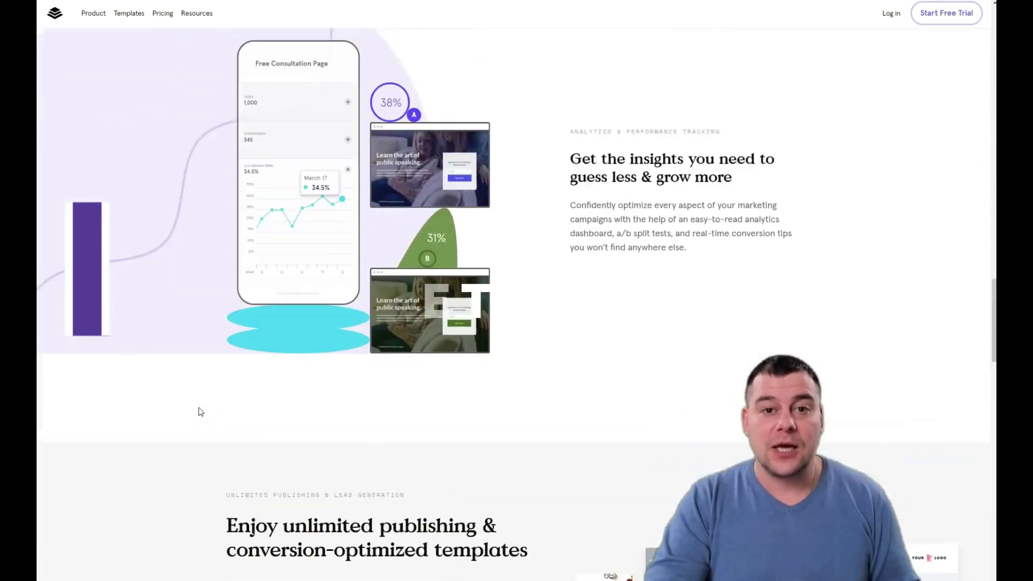
{"action": "scroll", "coordinate": [198, 408], "scroll_direction": "up", "scroll_amount": 5}
{"action": "scroll", "coordinate": [198, 408], "scroll_direction": "up", "scroll_amount": 4}
{"action": "scroll", "coordinate": [198, 407], "scroll_direction": "up", "scroll_amount": 5}
{"action": "scroll", "coordinate": [198, 411], "scroll_direction": "up", "scroll_amount": 4}
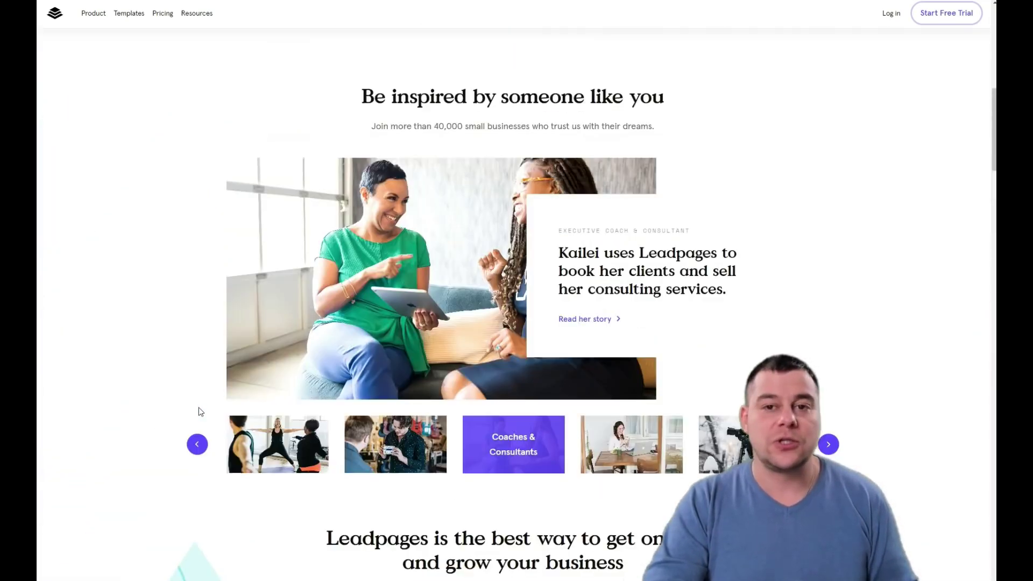
{"action": "scroll", "coordinate": [198, 411], "scroll_direction": "up", "scroll_amount": 4}
{"action": "scroll", "coordinate": [199, 412], "scroll_direction": "up", "scroll_amount": 5}
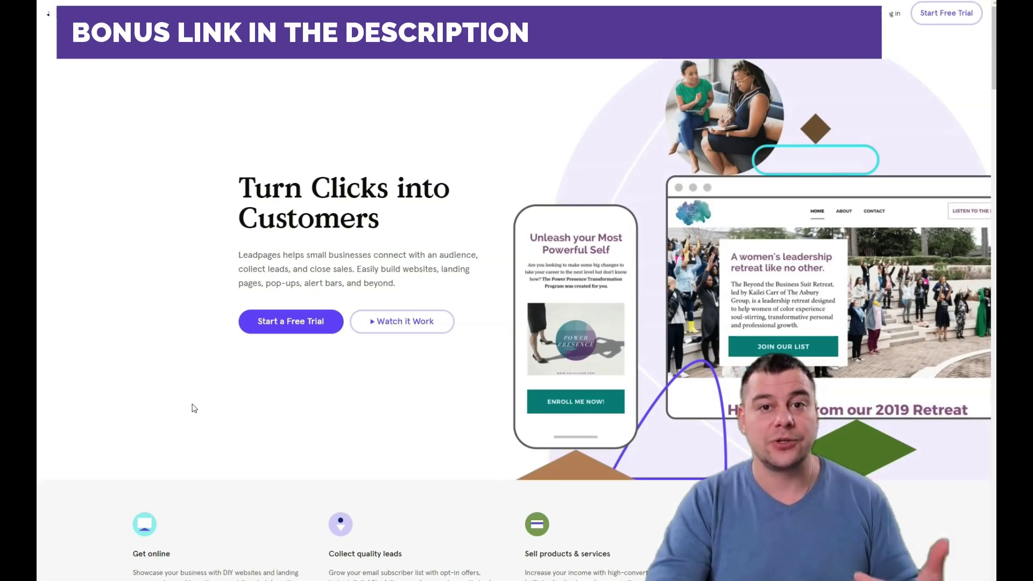
Step: Open the Landing Page Templates gallery and scroll through the template grid
{"action": "left_click", "coordinate": [195, 404]}
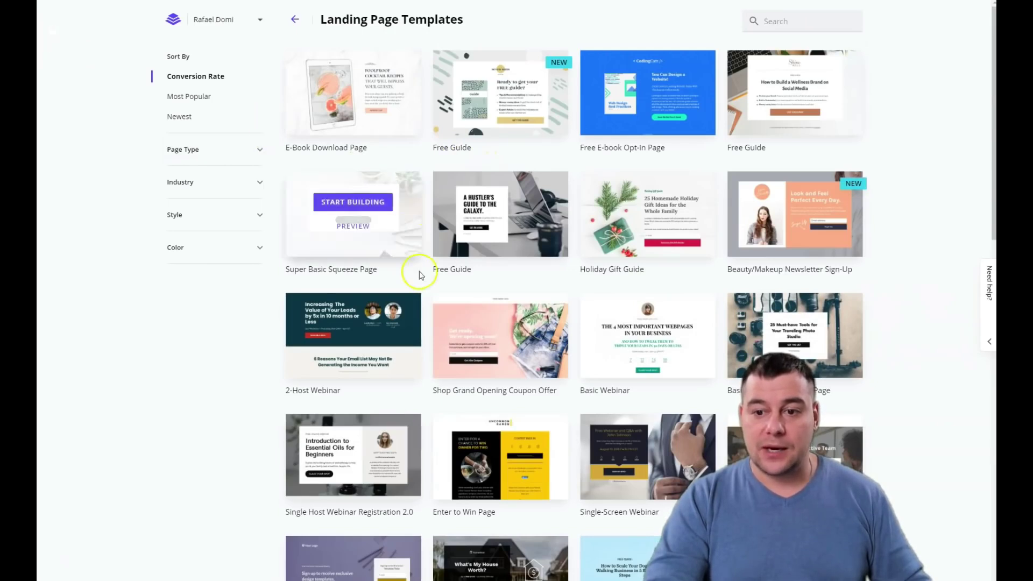
{"action": "scroll", "coordinate": [502, 420], "scroll_direction": "down", "scroll_amount": 1}
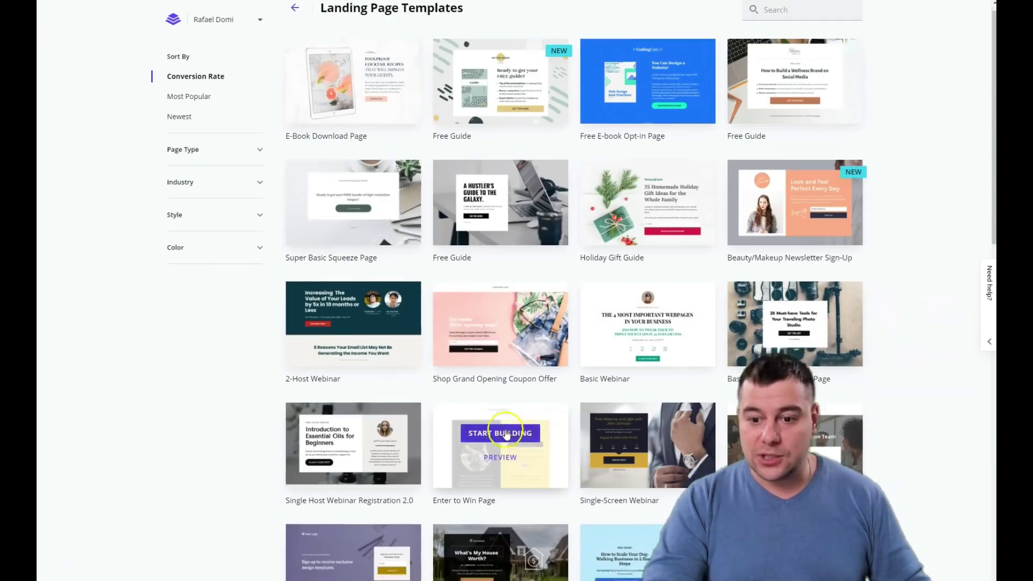
{"action": "scroll", "coordinate": [500, 424], "scroll_direction": "down", "scroll_amount": 3}
{"action": "scroll", "coordinate": [488, 412], "scroll_direction": "down", "scroll_amount": 2}
{"action": "scroll", "coordinate": [490, 406], "scroll_direction": "down", "scroll_amount": 2}
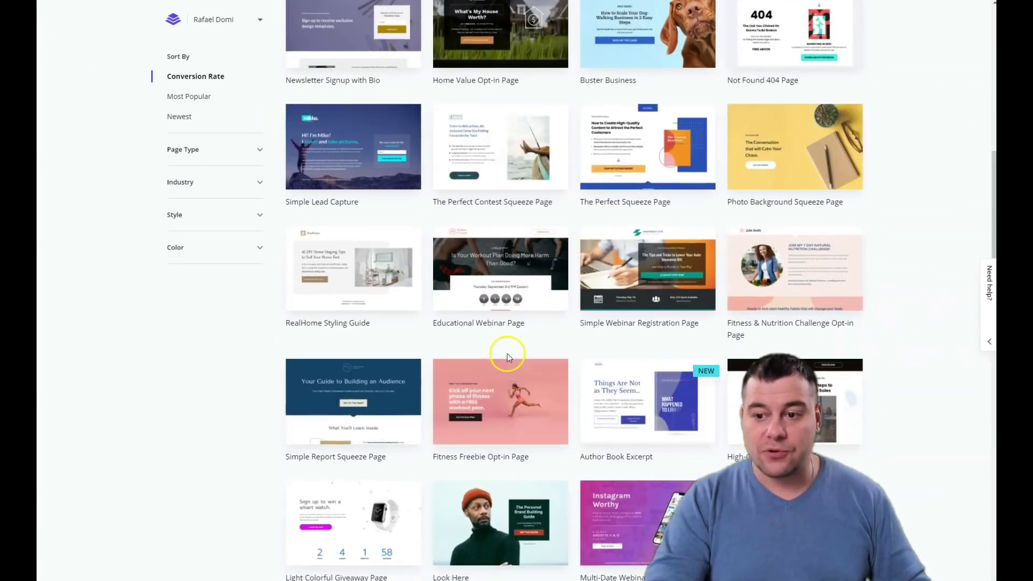
{"action": "scroll", "coordinate": [508, 355], "scroll_direction": "down", "scroll_amount": 2}
{"action": "scroll", "coordinate": [508, 353], "scroll_direction": "down", "scroll_amount": 1}
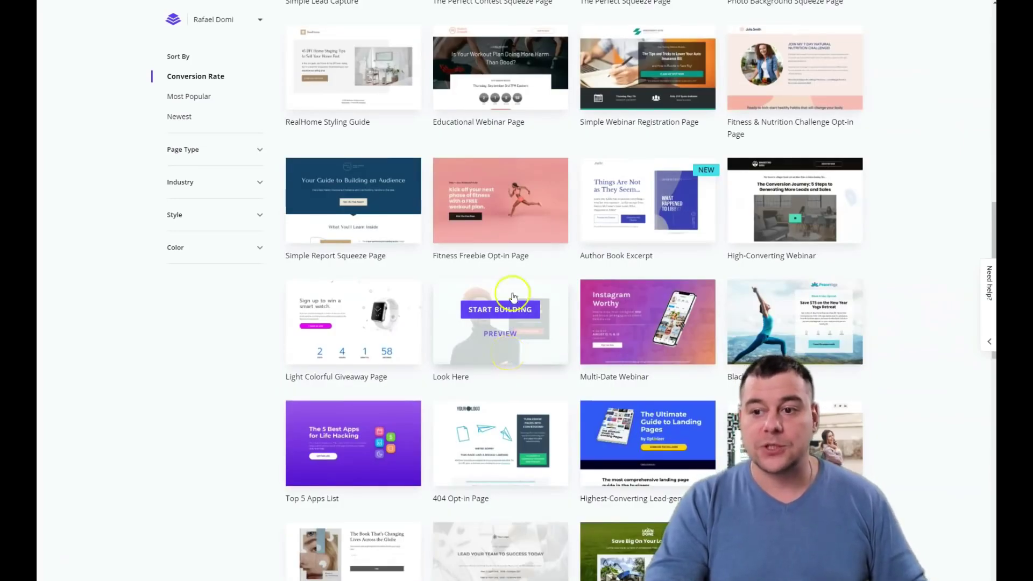
{"action": "scroll", "coordinate": [525, 254], "scroll_direction": "down", "scroll_amount": 2}
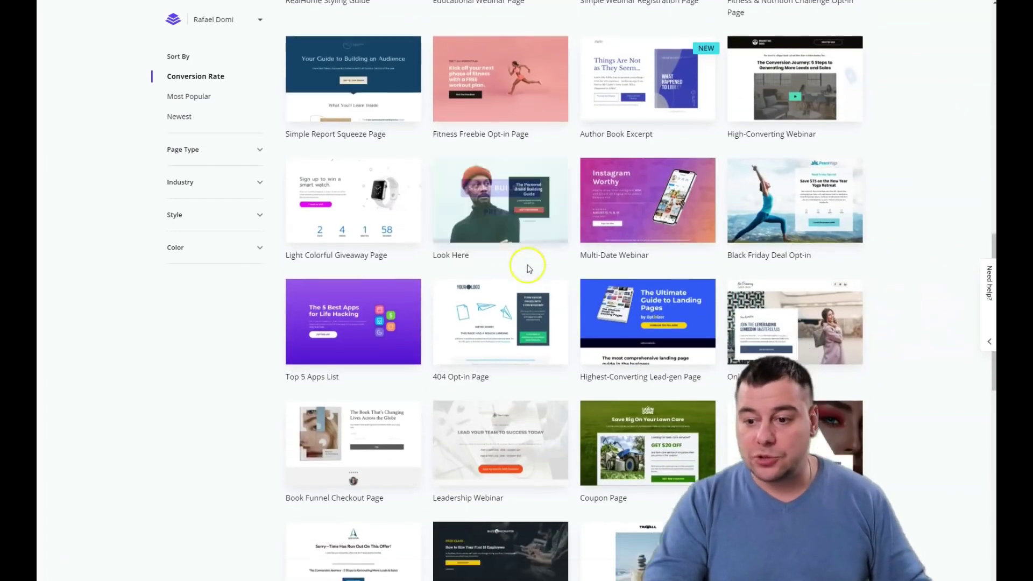
{"action": "scroll", "coordinate": [527, 268], "scroll_direction": "down", "scroll_amount": 3}
{"action": "scroll", "coordinate": [527, 269], "scroll_direction": "up", "scroll_amount": 2}
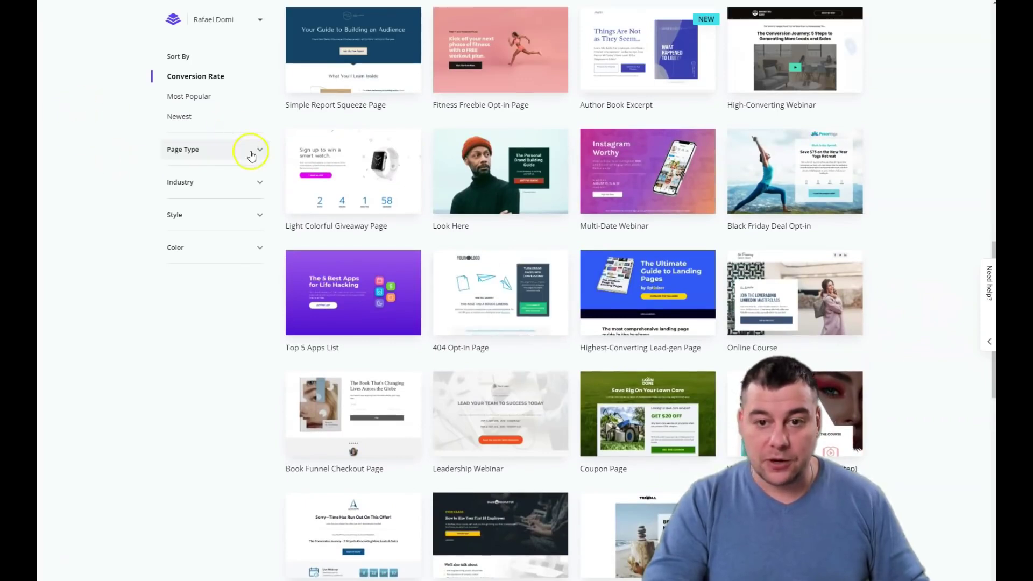
Step: Expand the Page Type and Industry filters and filter templates to Health & Wellness
{"action": "left_click", "coordinate": [255, 150]}
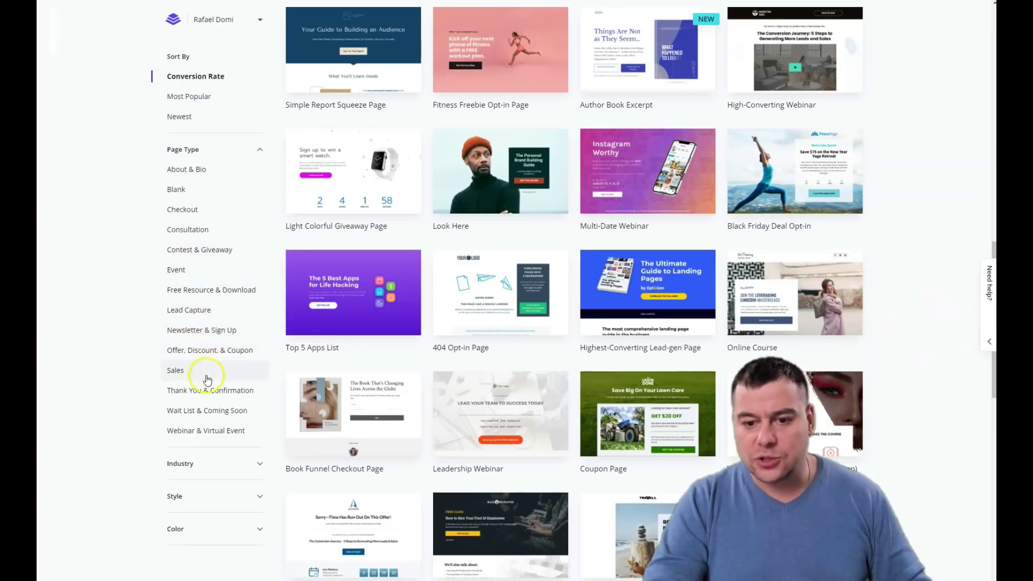
{"action": "left_click", "coordinate": [259, 465]}
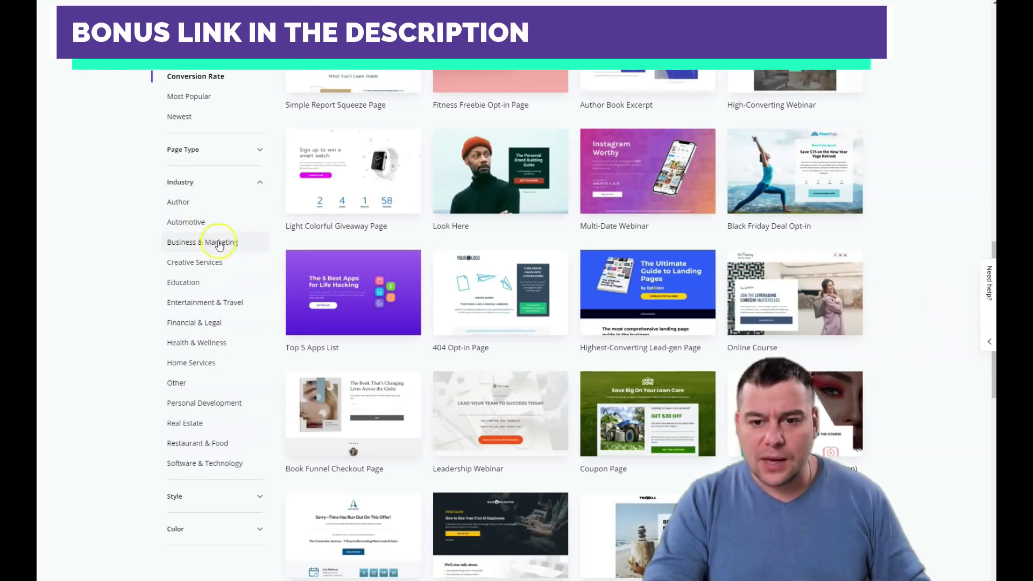
{"action": "left_click", "coordinate": [198, 343]}
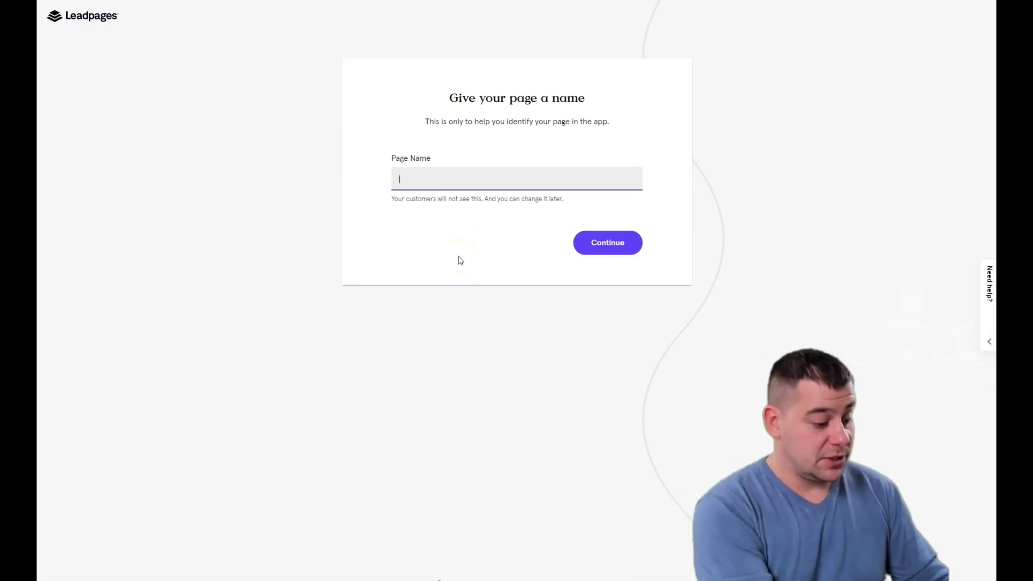
{"action": "type", "text": "F"}
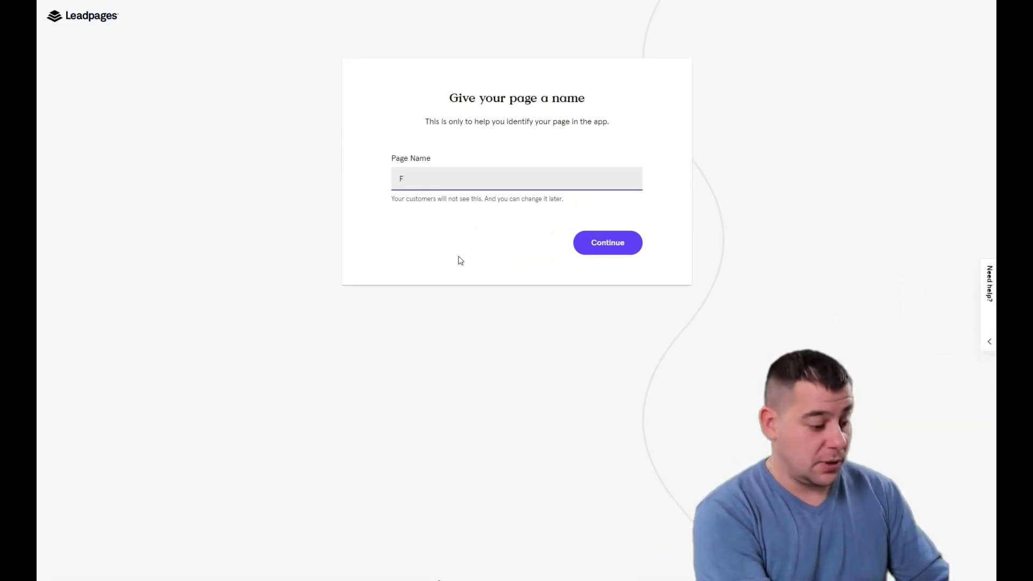
{"action": "type", "text": "it"}
Step: Confirm the page name 'Fit' to open the fitness template in the builder
{"action": "key", "text": "Return"}
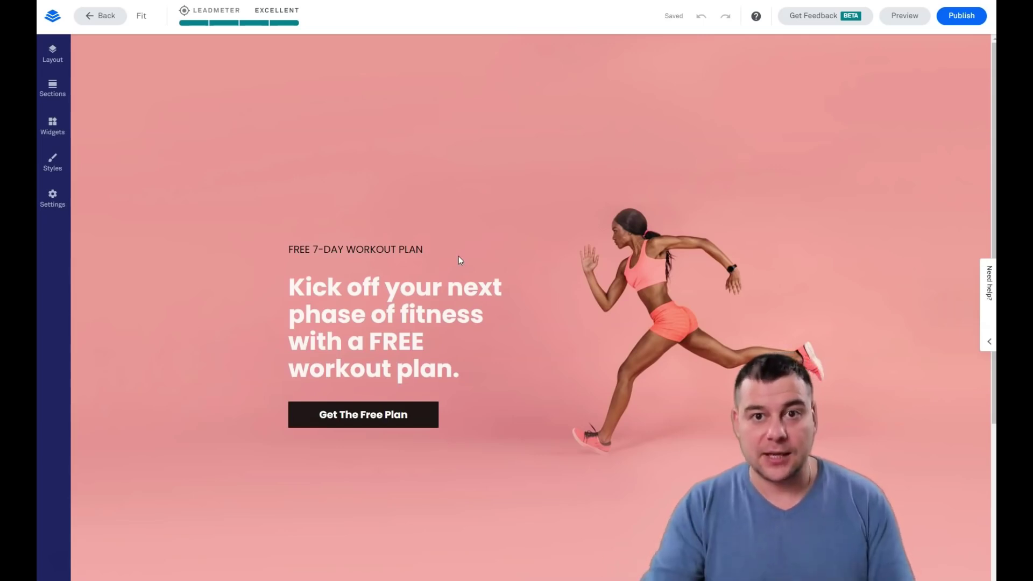
{"action": "left_click", "coordinate": [443, 253]}
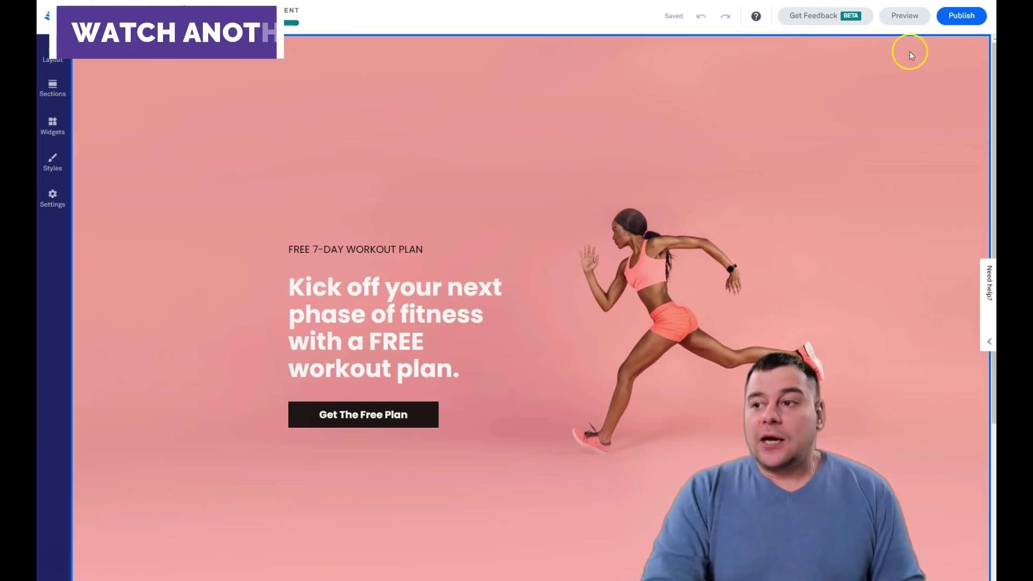
{"action": "left_click", "coordinate": [896, 20]}
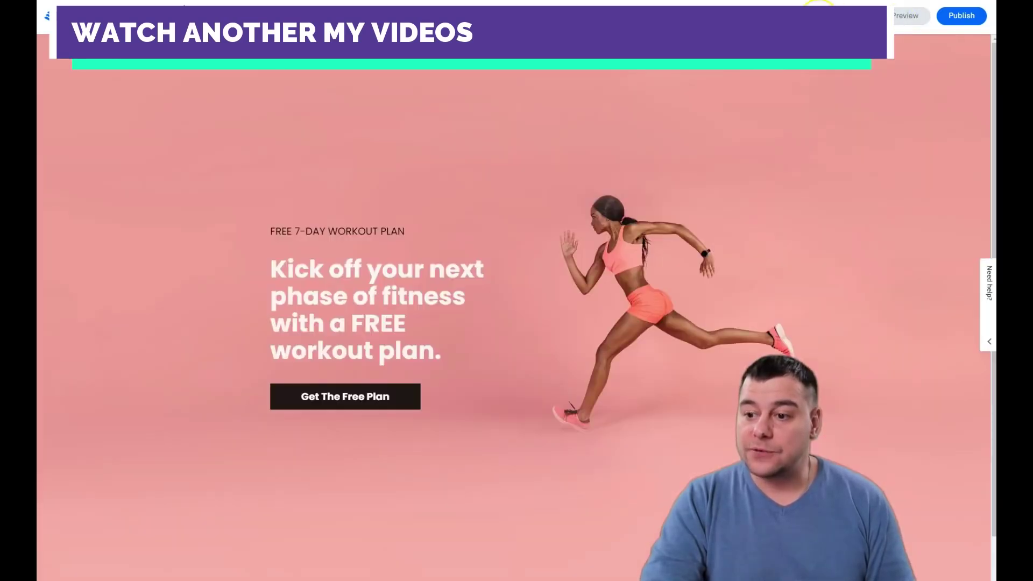
{"action": "left_click", "coordinate": [818, 16]}
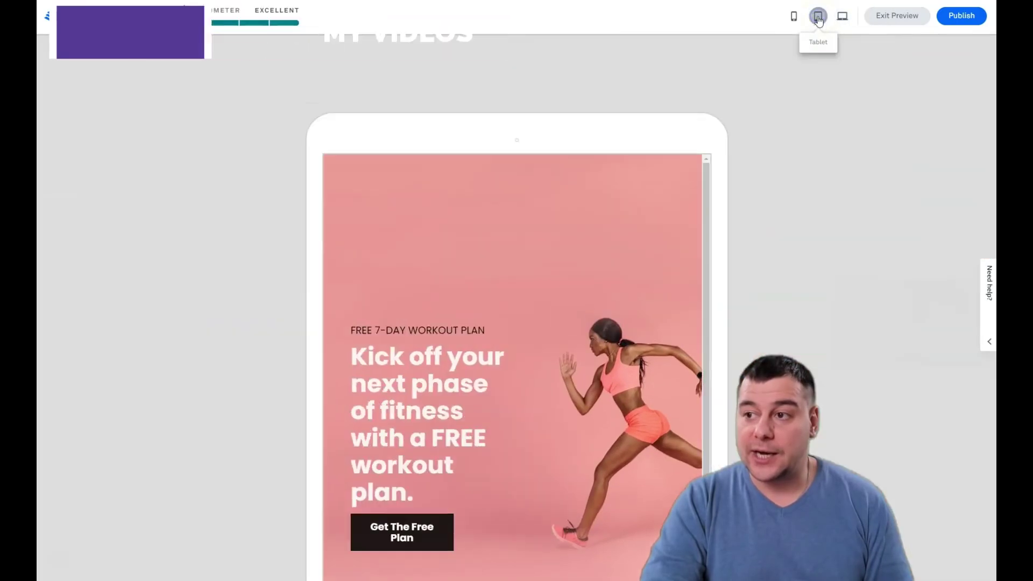
{"action": "left_click", "coordinate": [794, 17]}
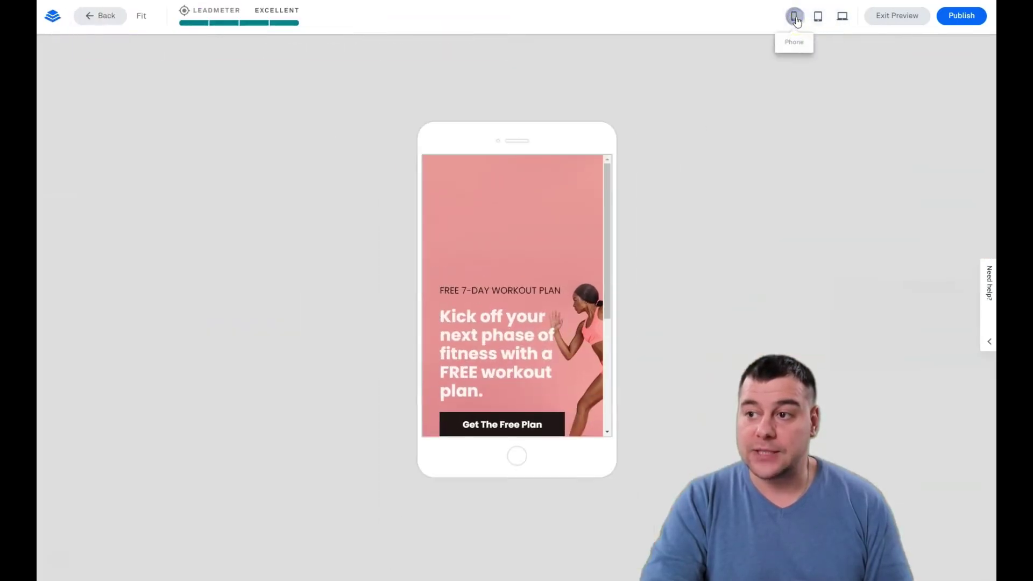
{"action": "left_click", "coordinate": [818, 18]}
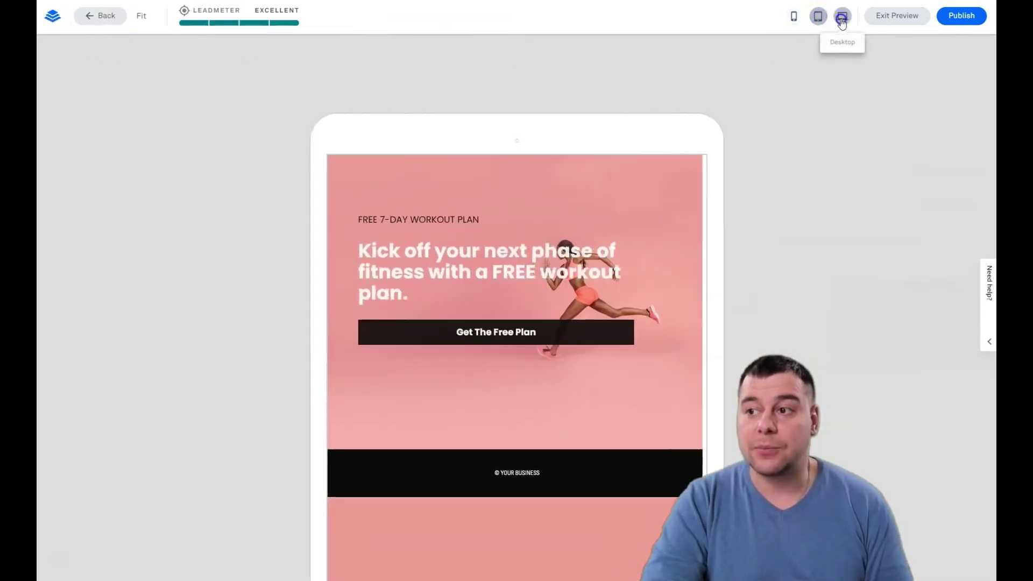
{"action": "left_click", "coordinate": [882, 19]}
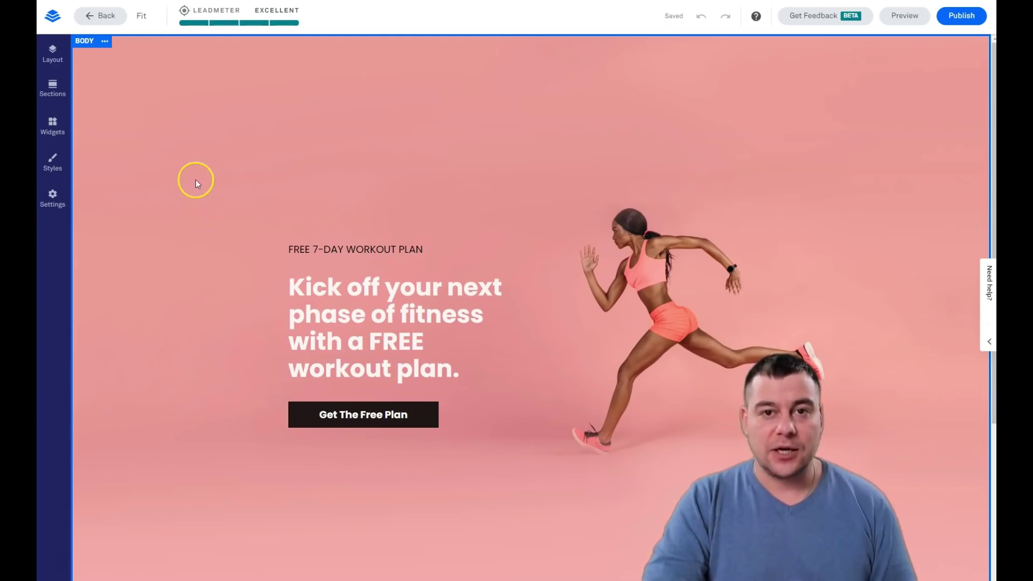
{"action": "scroll", "coordinate": [283, 160], "scroll_direction": "down", "scroll_amount": 3}
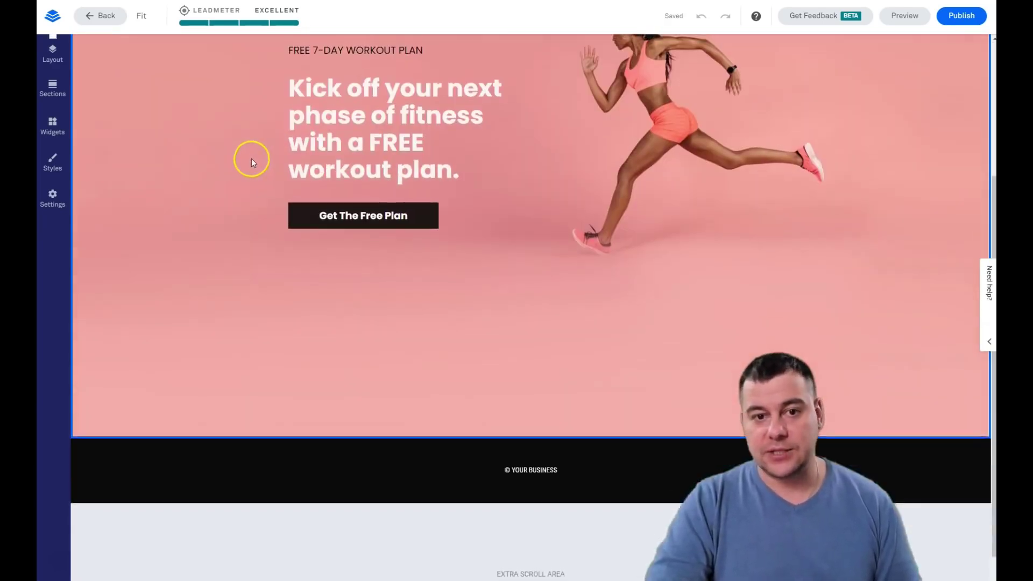
{"action": "scroll", "coordinate": [250, 158], "scroll_direction": "up", "scroll_amount": 3}
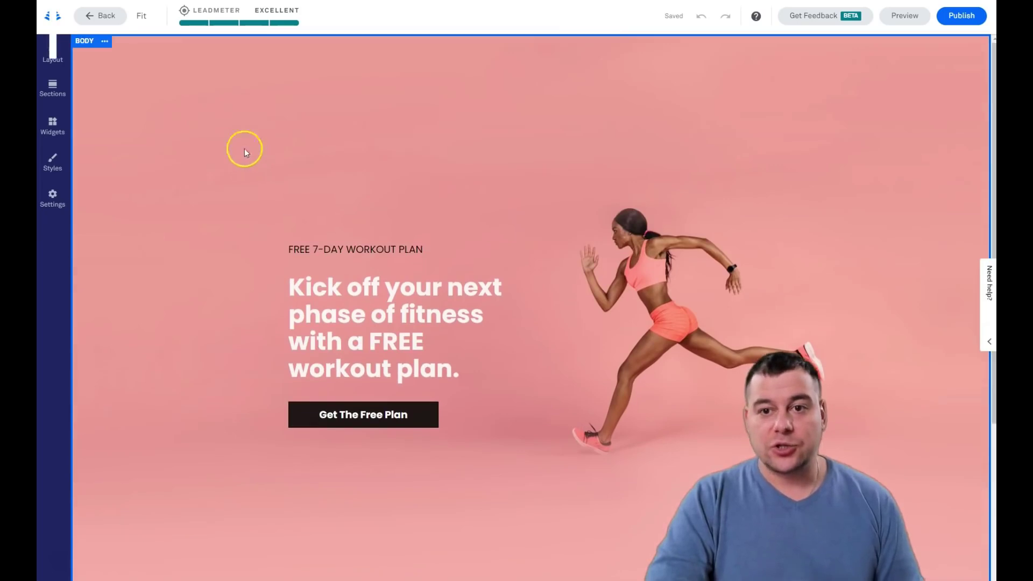
Step: Browse the section categories and insert a Blank two-column section
{"action": "left_click", "coordinate": [52, 63]}
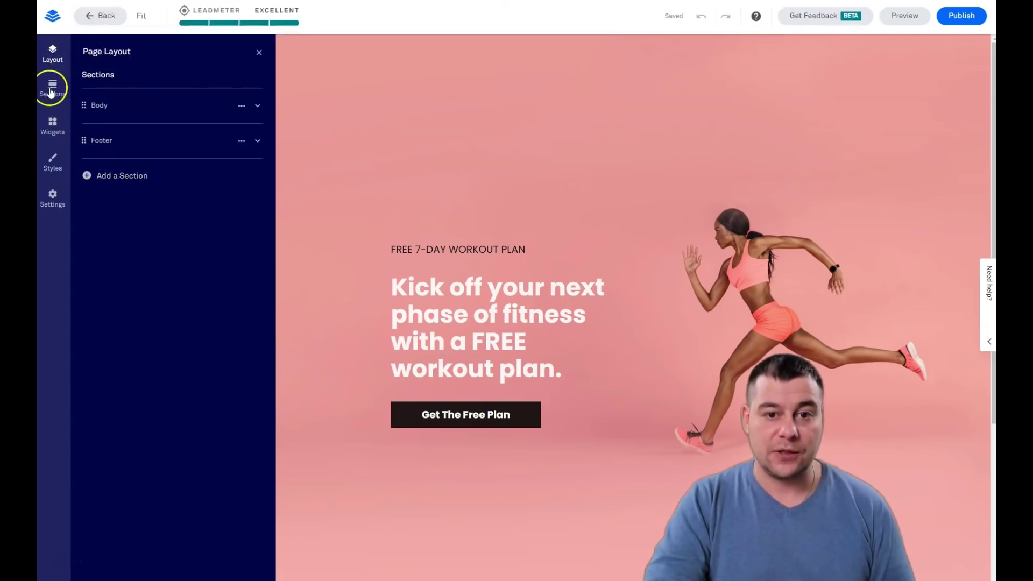
{"action": "left_click", "coordinate": [93, 175]}
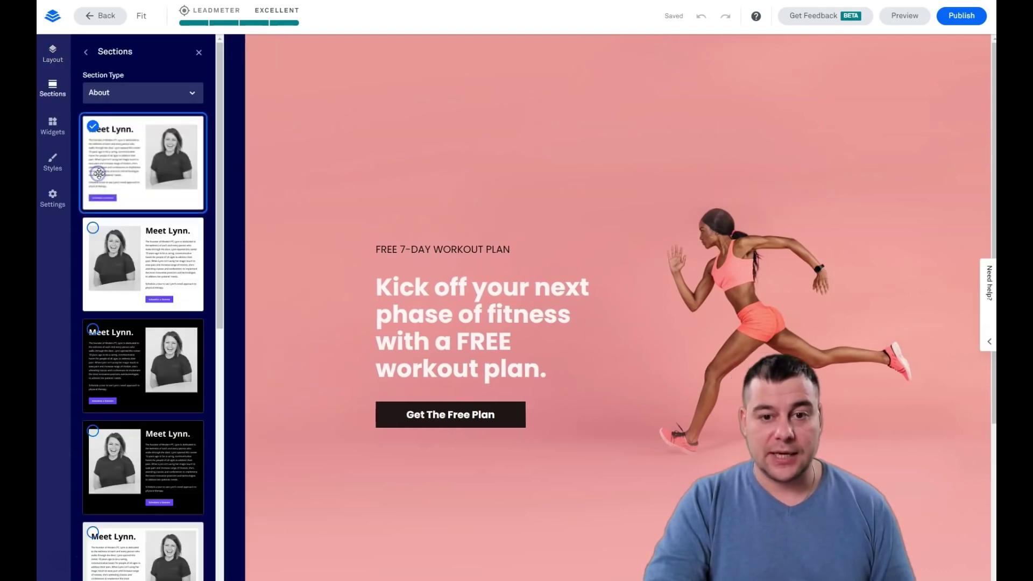
{"action": "left_click", "coordinate": [157, 163]}
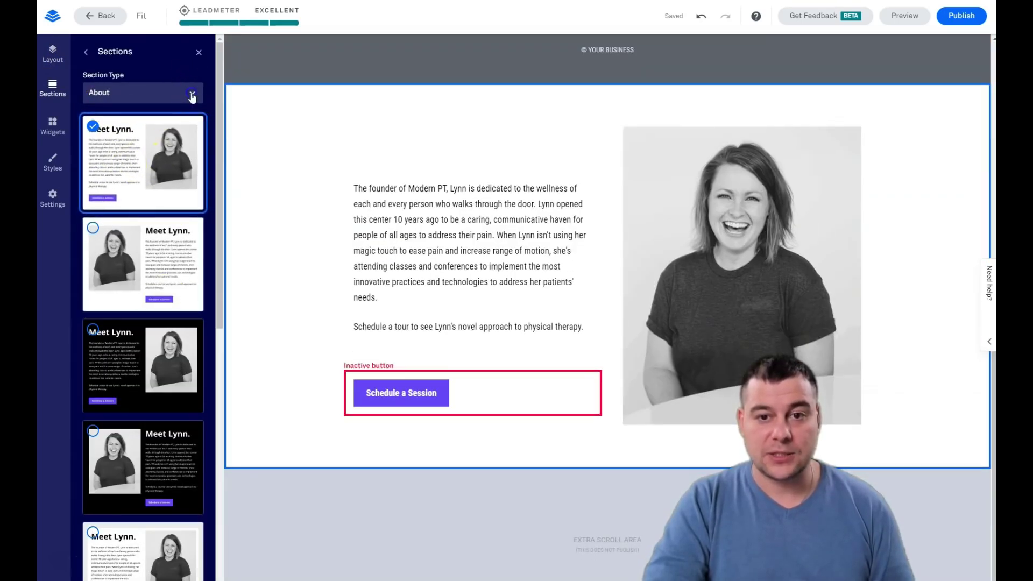
{"action": "left_click", "coordinate": [191, 96]}
{"action": "left_click", "coordinate": [146, 138]}
{"action": "left_click", "coordinate": [191, 92]}
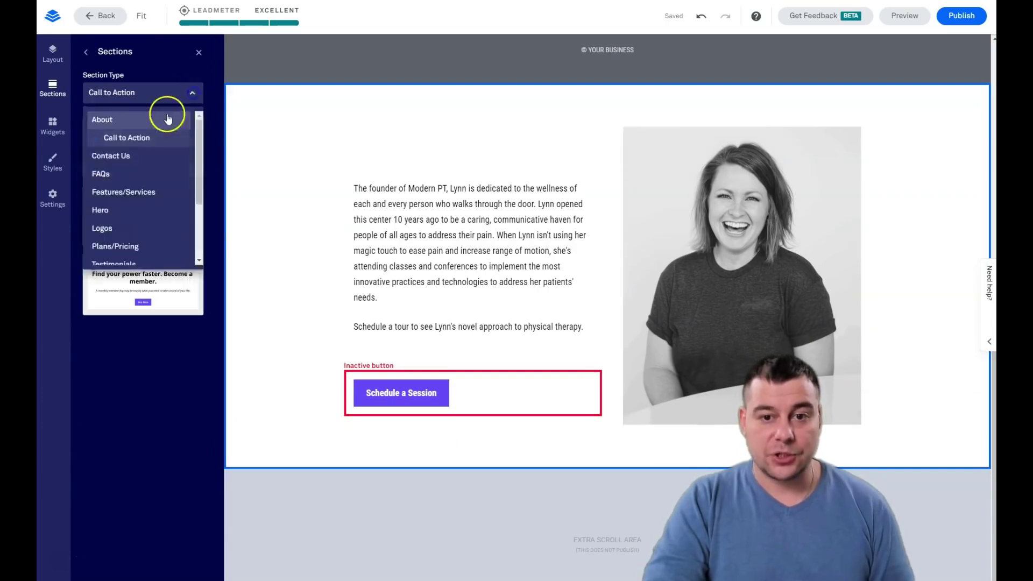
{"action": "left_click", "coordinate": [145, 174]}
{"action": "left_click", "coordinate": [191, 94]}
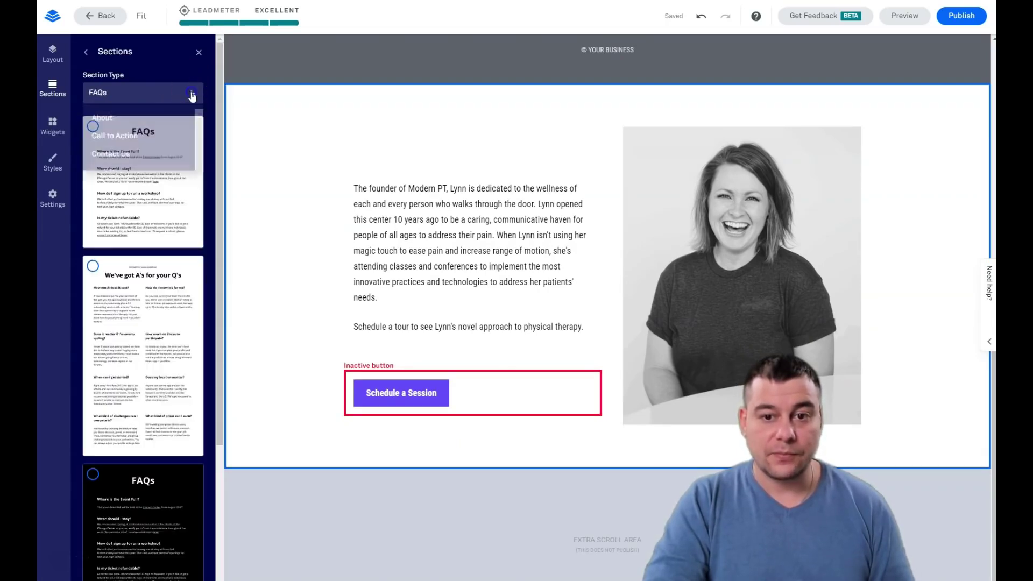
{"action": "scroll", "coordinate": [138, 168], "scroll_direction": "down", "scroll_amount": 3}
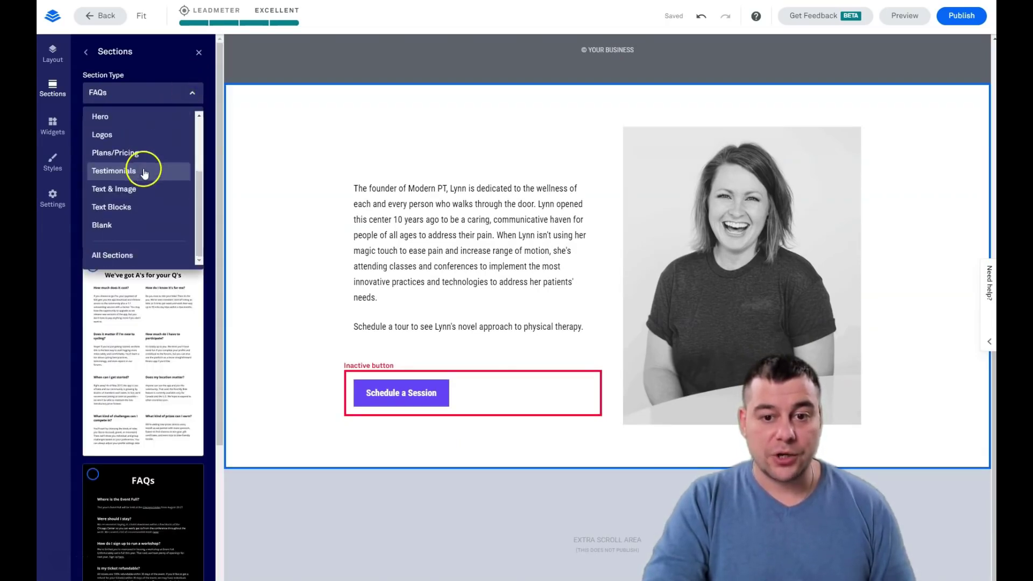
{"action": "left_click", "coordinate": [126, 227]}
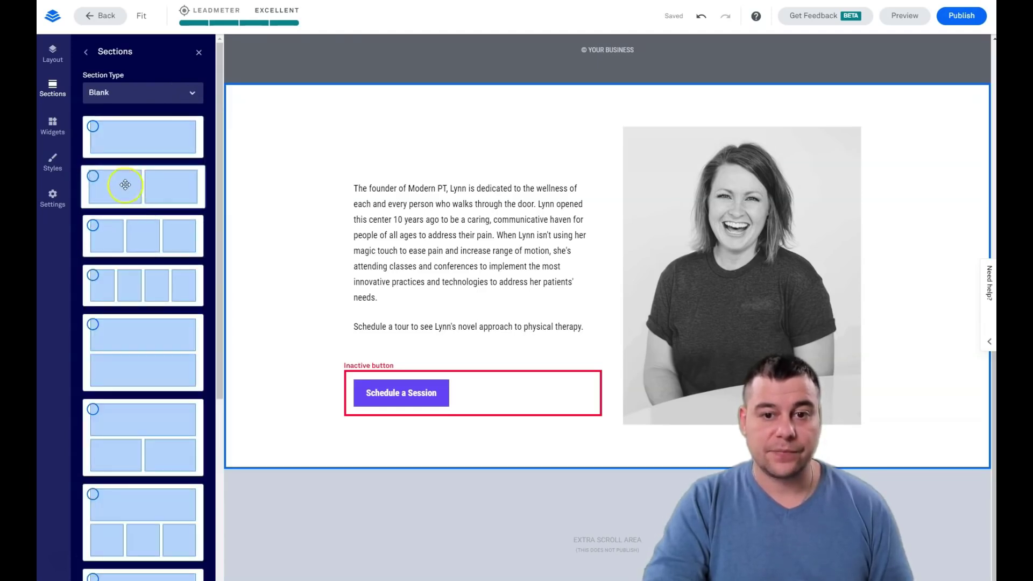
{"action": "left_click", "coordinate": [126, 186]}
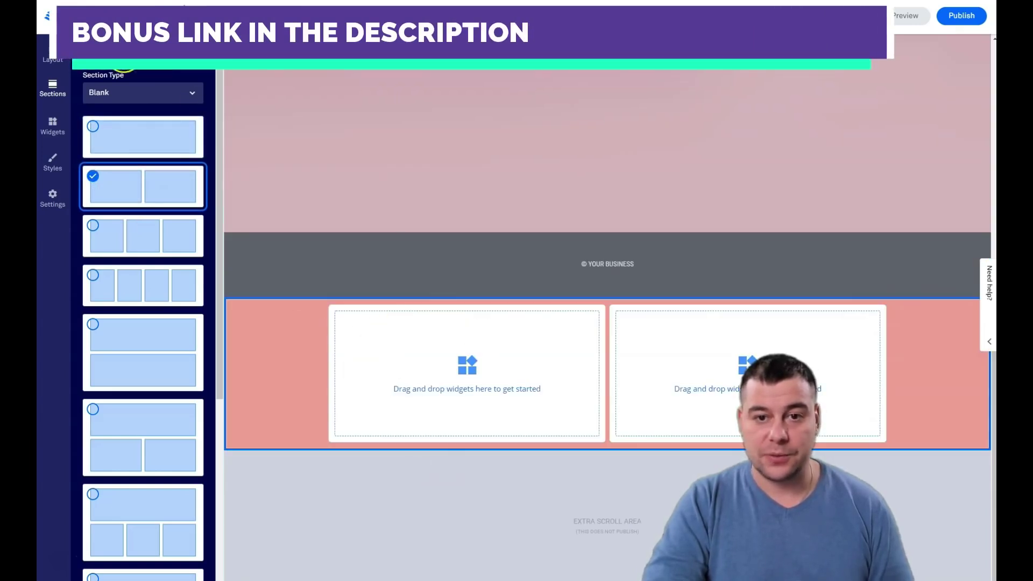
Step: Move the Blank 1 section above the footer, keeping its name
{"action": "left_click", "coordinate": [55, 52]}
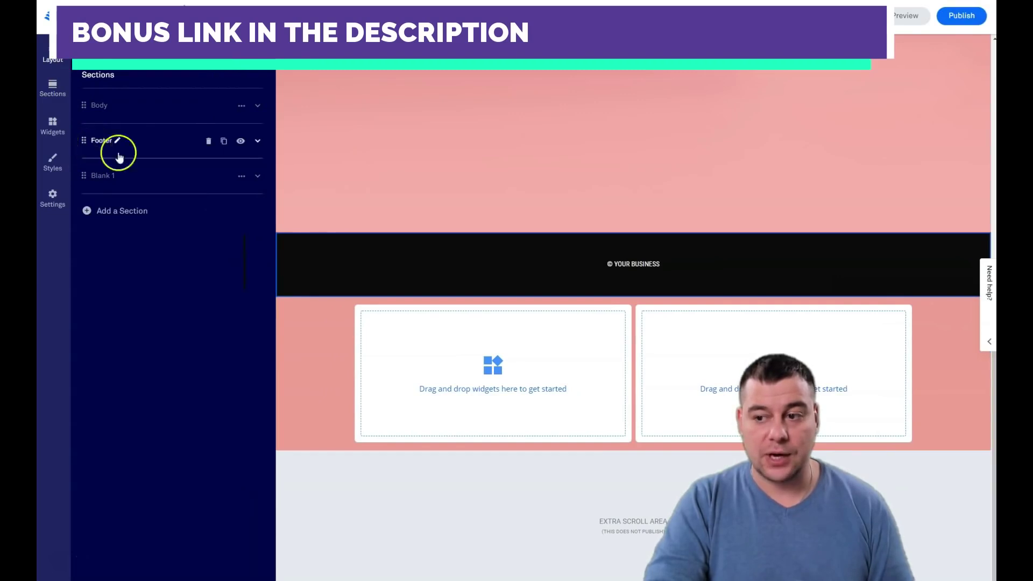
{"action": "mouse_move", "coordinate": [162, 141]}
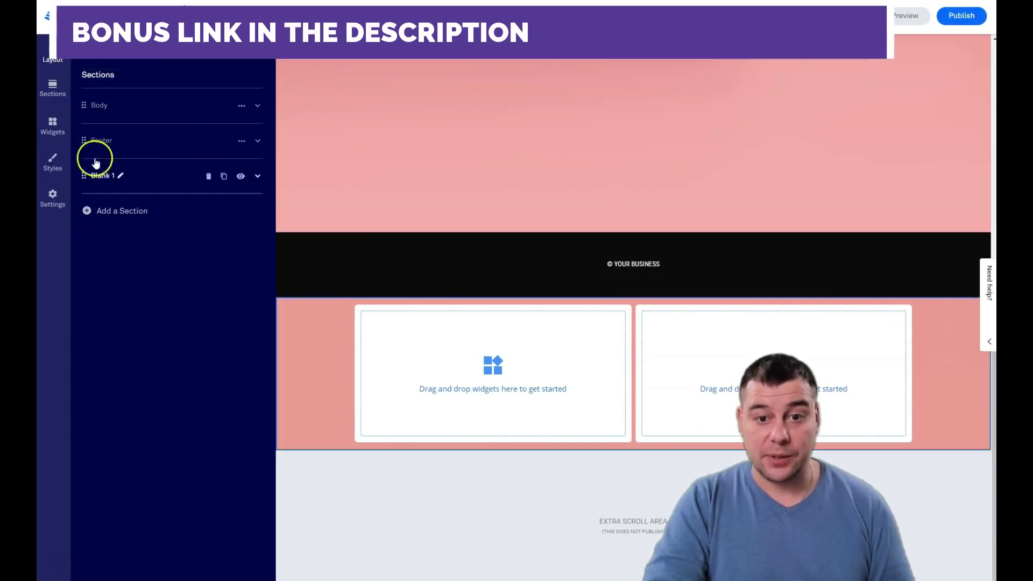
{"action": "left_click_drag", "start_coordinate": [83, 141], "coordinate": [84, 175]}
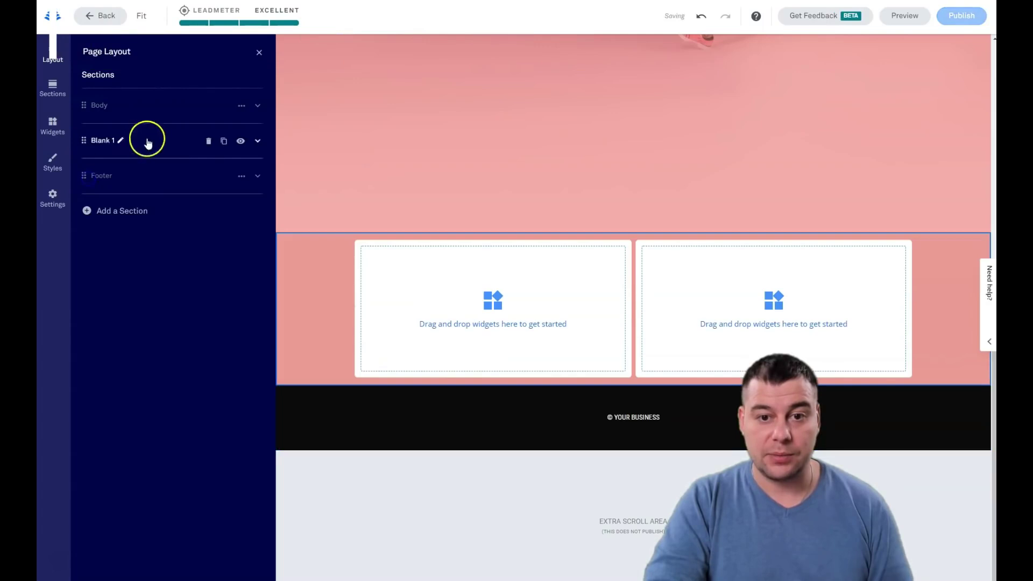
{"action": "left_click", "coordinate": [120, 143]}
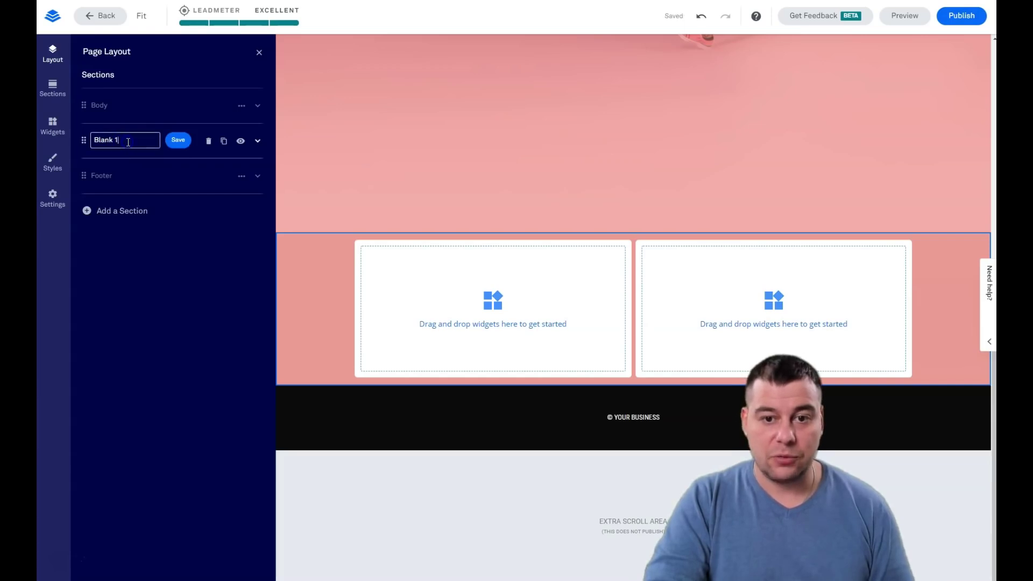
{"action": "left_click", "coordinate": [174, 145]}
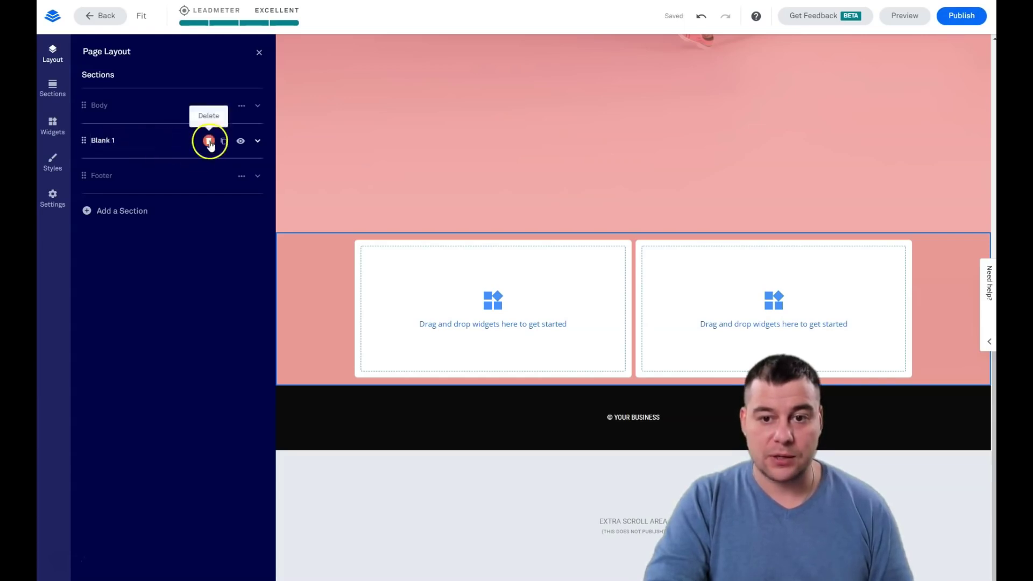
{"action": "left_click", "coordinate": [258, 142]}
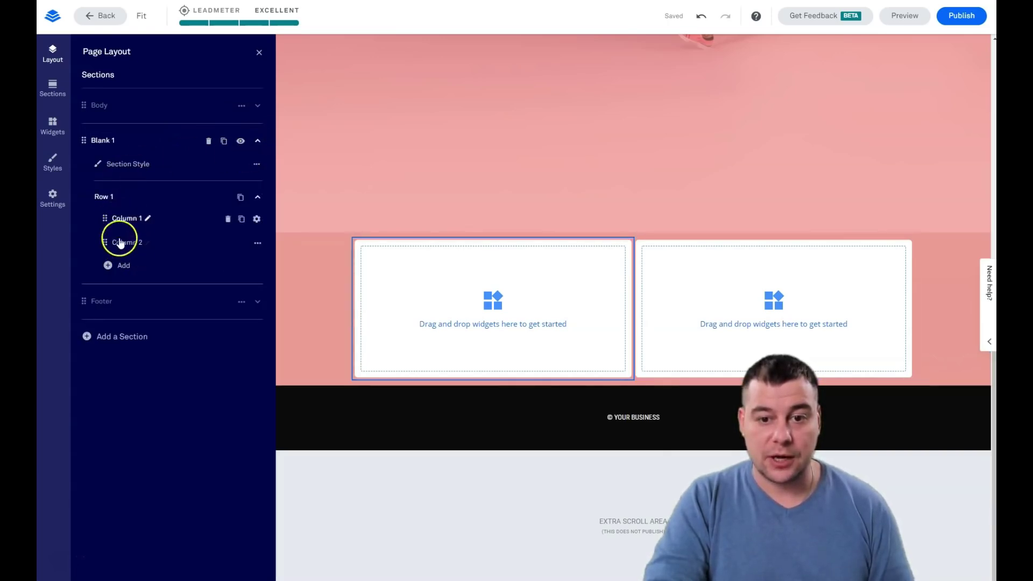
Step: Add a second full-width row beneath Blank 1's columns
{"action": "left_click", "coordinate": [112, 267]}
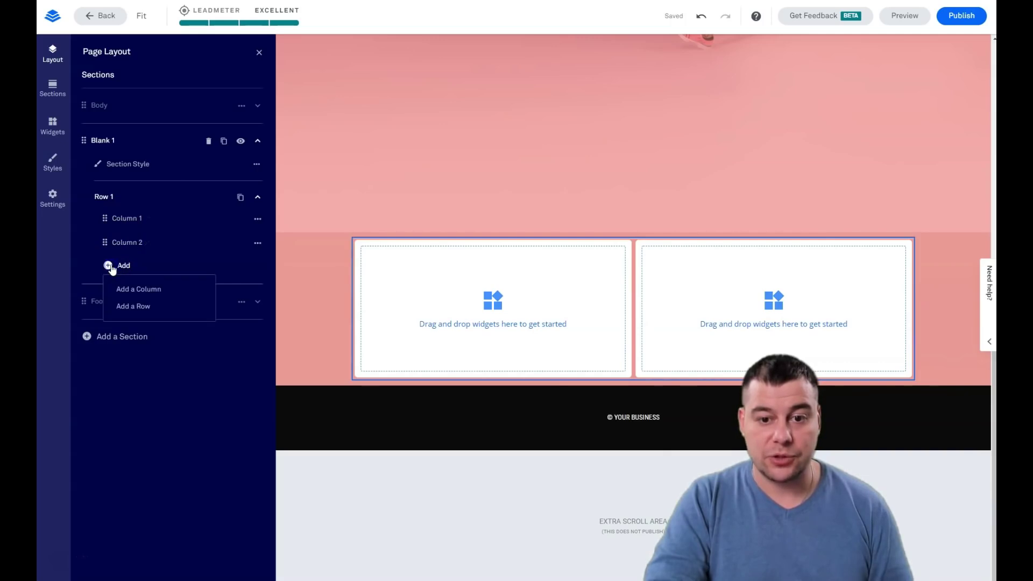
{"action": "left_click", "coordinate": [138, 307]}
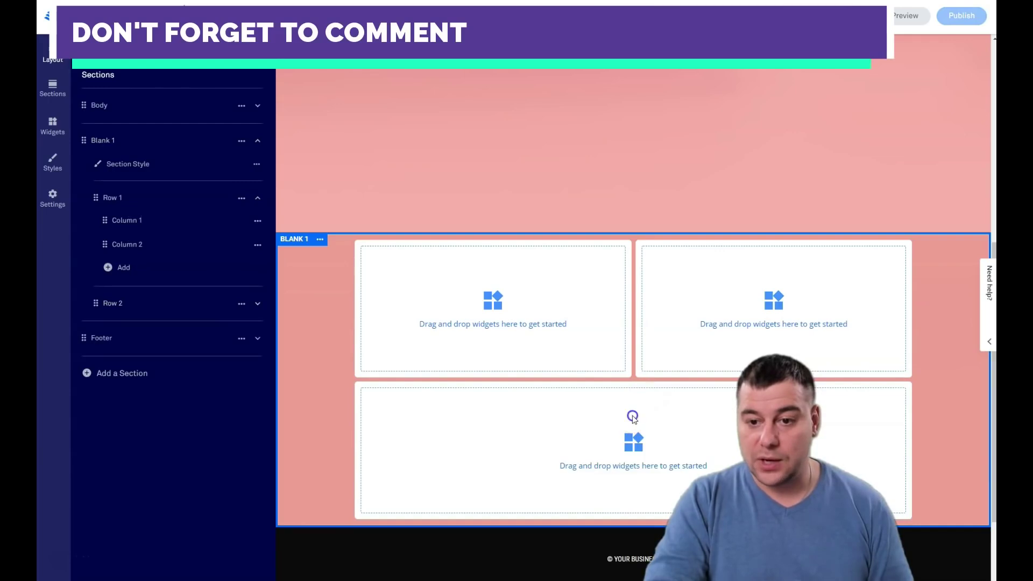
{"action": "double_click", "coordinate": [627, 370]}
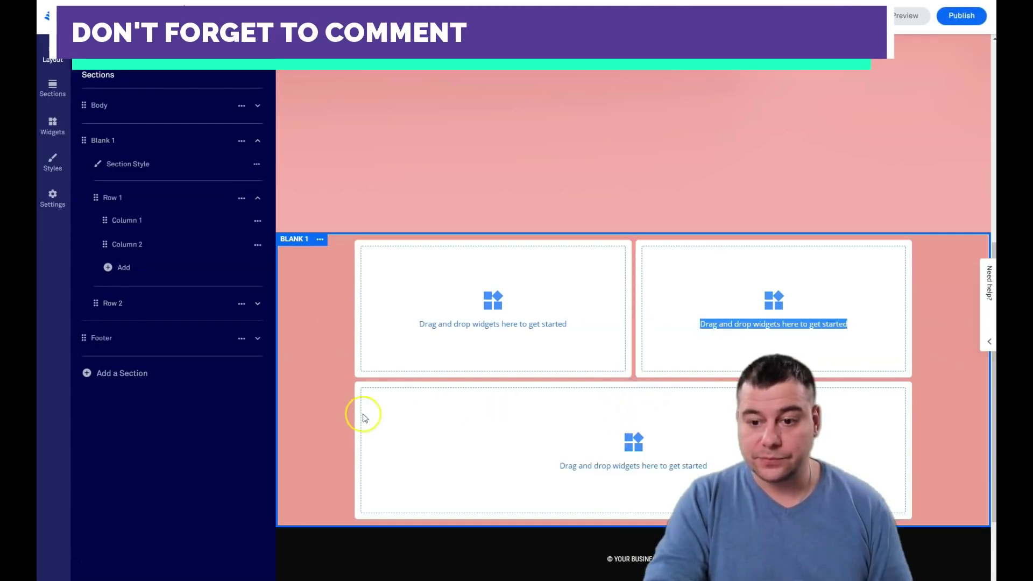
{"action": "left_click", "coordinate": [378, 408]}
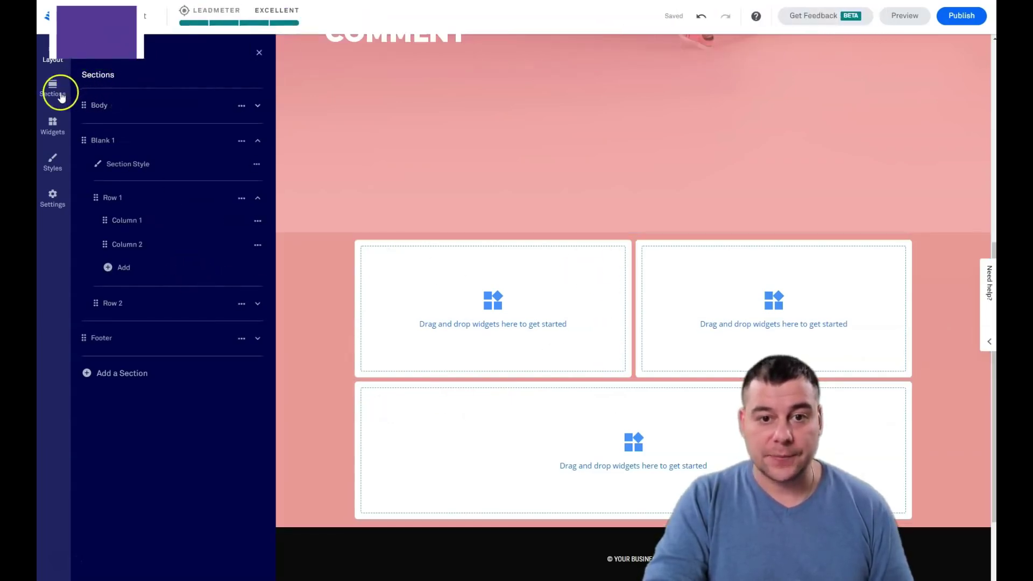
Step: Close the section list and open the hero Body section's settings
{"action": "left_click", "coordinate": [260, 54]}
{"action": "scroll", "coordinate": [424, 162], "scroll_direction": "up", "scroll_amount": 5}
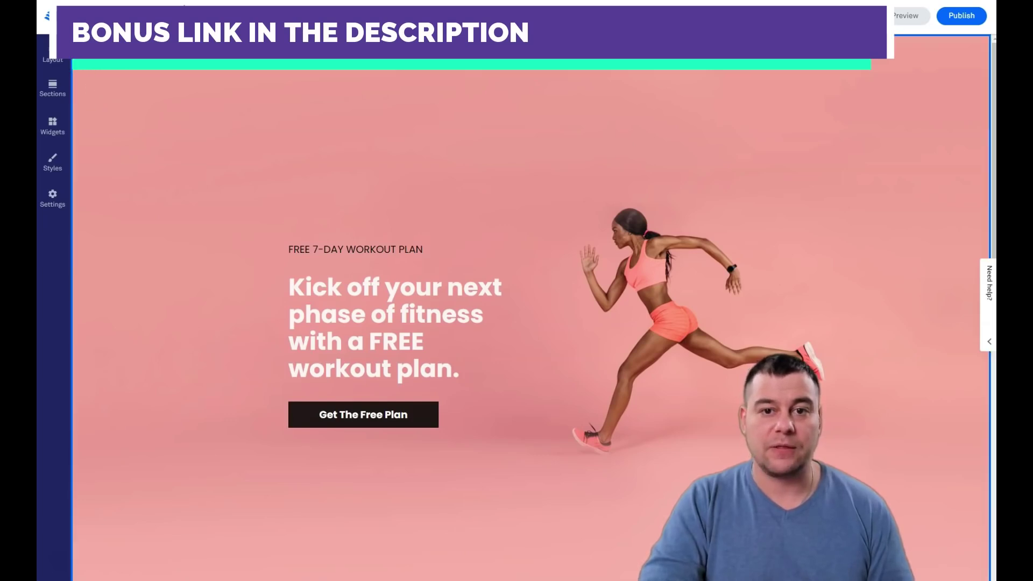
{"action": "left_click", "coordinate": [105, 40]}
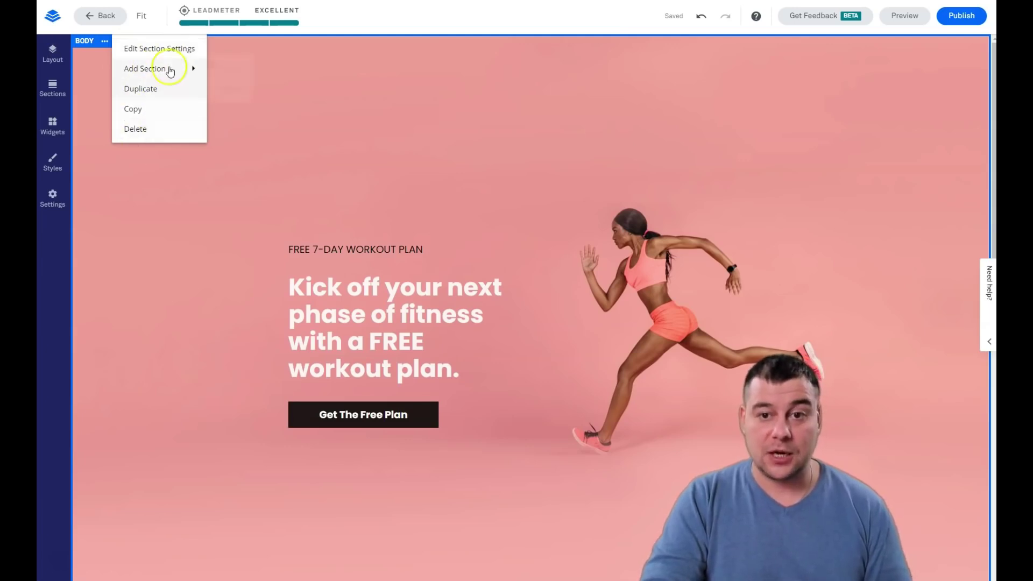
{"action": "left_click", "coordinate": [160, 50]}
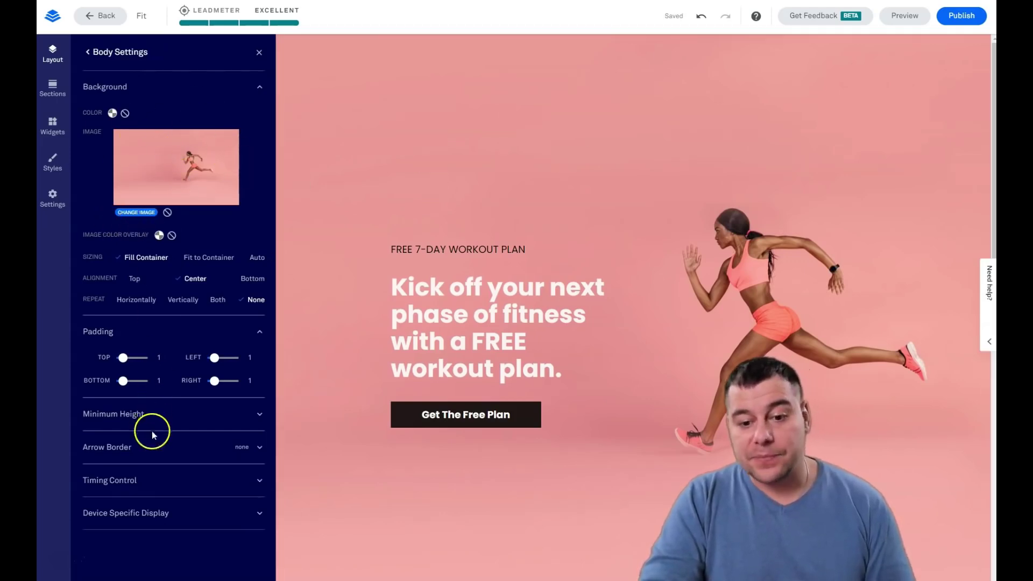
Step: Try the half and fit-content minimum heights, then set the hero back to Full
{"action": "left_click", "coordinate": [247, 418]}
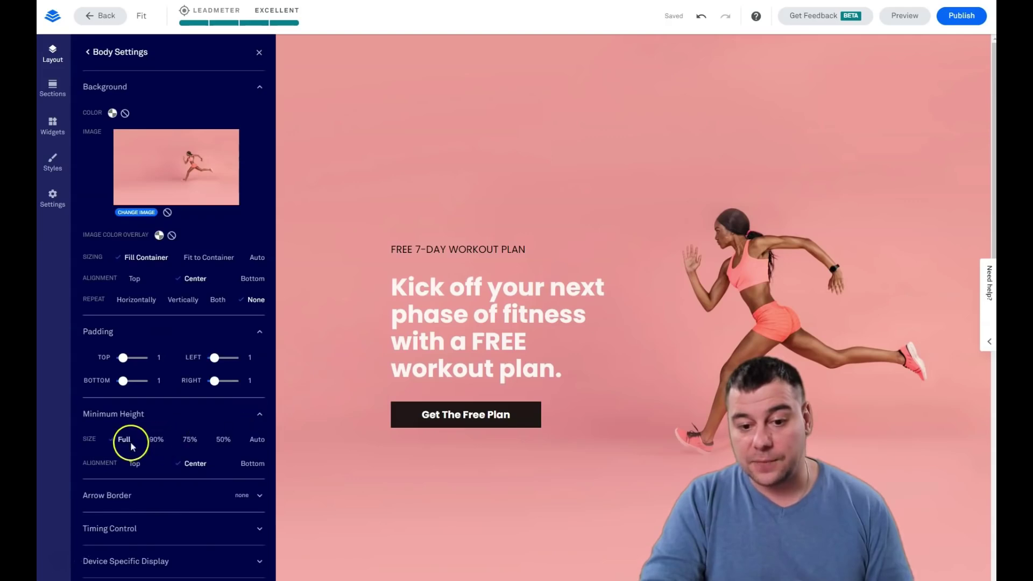
{"action": "left_click", "coordinate": [157, 442]}
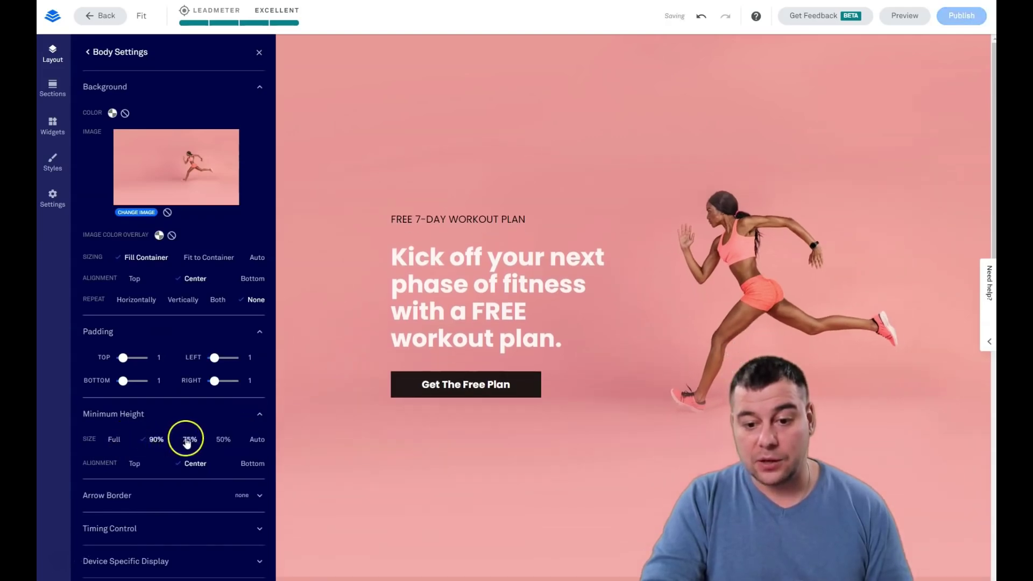
{"action": "left_click", "coordinate": [189, 441]}
{"action": "left_click", "coordinate": [224, 441]}
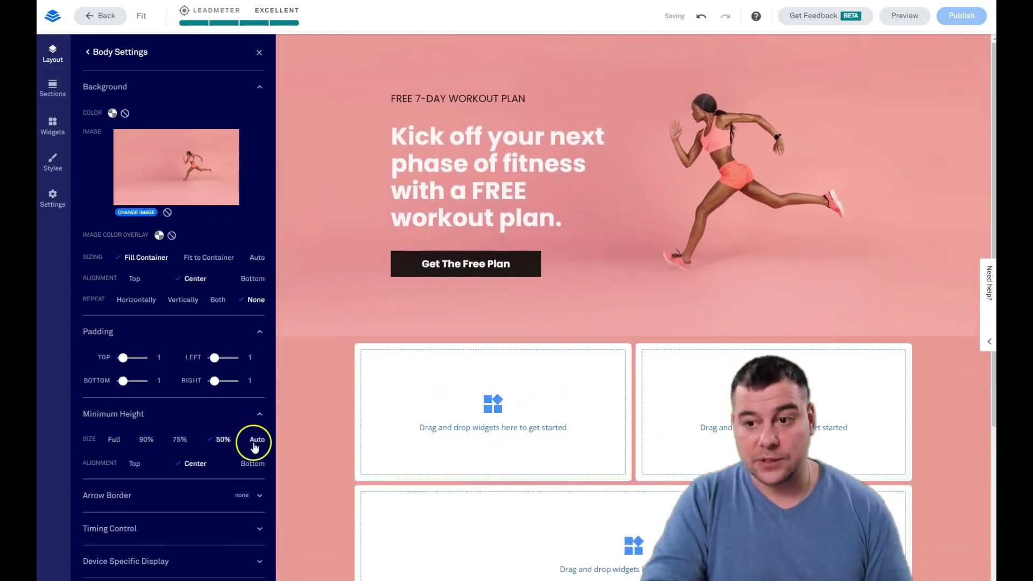
{"action": "left_click", "coordinate": [256, 441]}
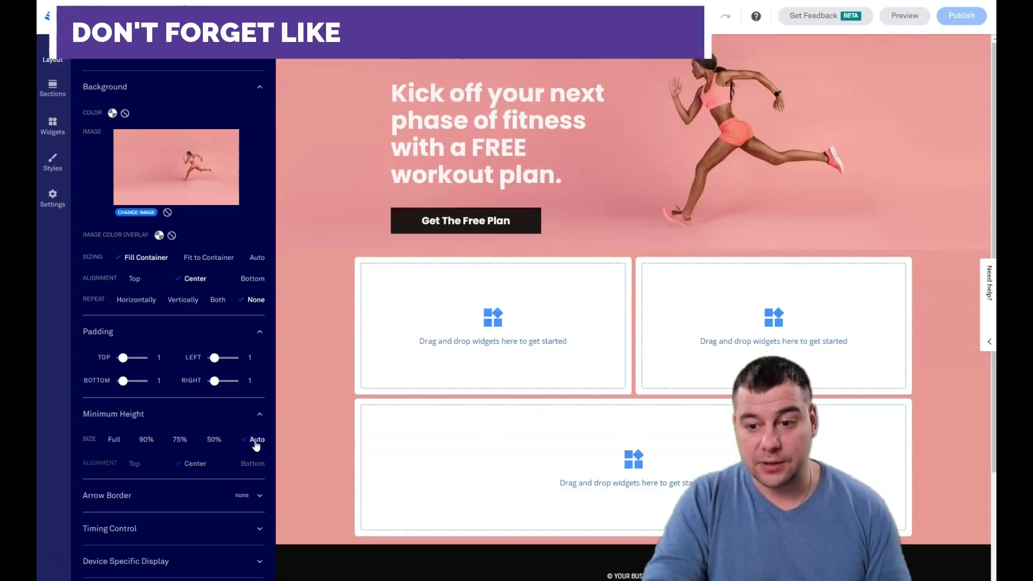
{"action": "left_click", "coordinate": [213, 440]}
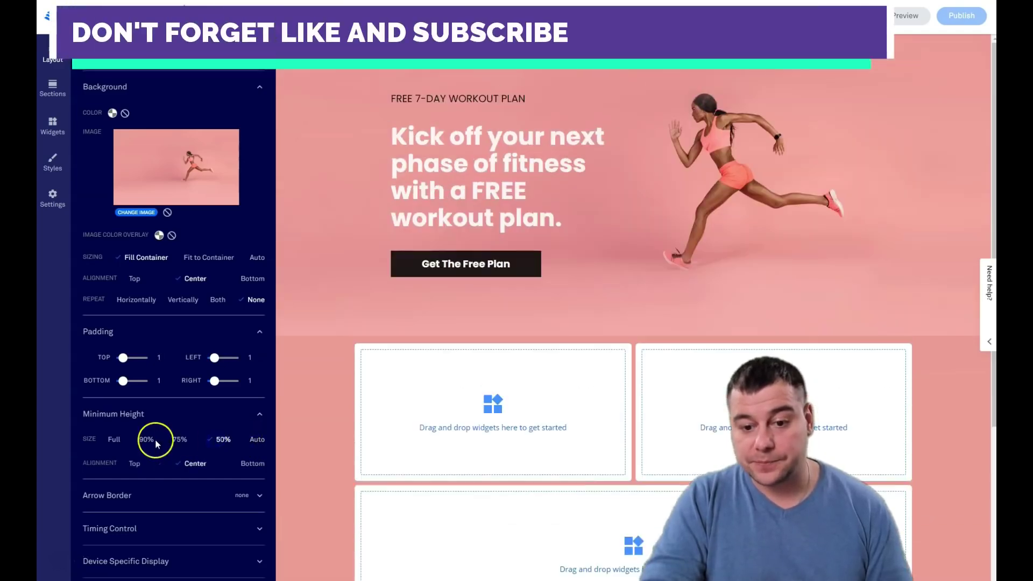
{"action": "left_click", "coordinate": [148, 441]}
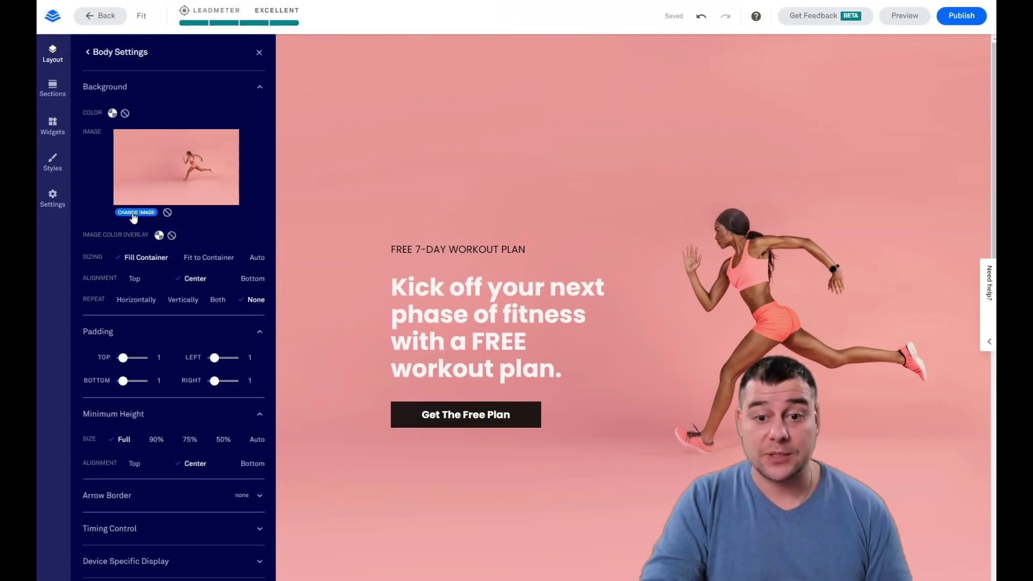
Step: Replace the hero background with the dumbbell photo from My Images in the Upload tab
{"action": "left_click", "coordinate": [134, 216]}
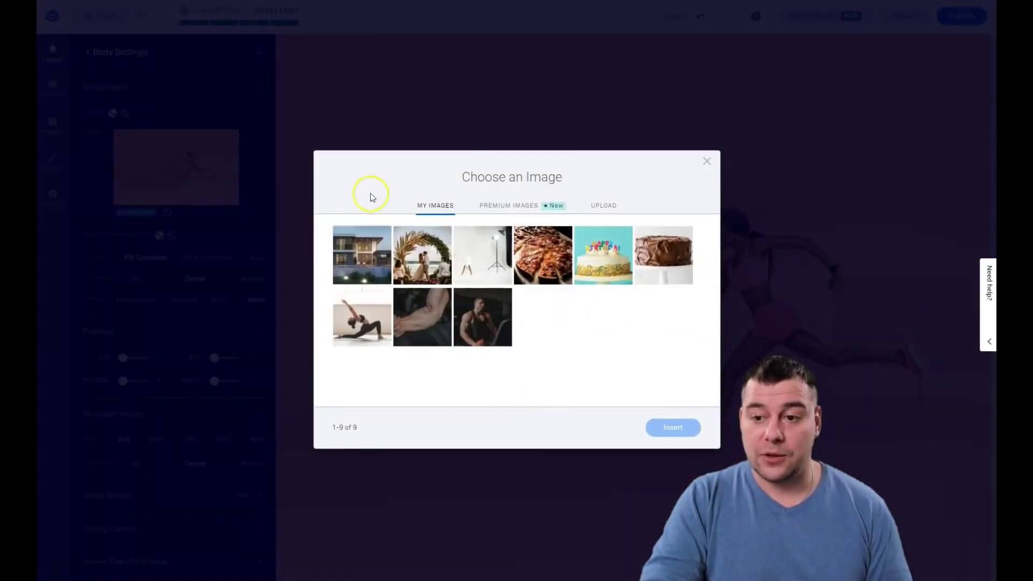
{"action": "left_click", "coordinate": [499, 207]}
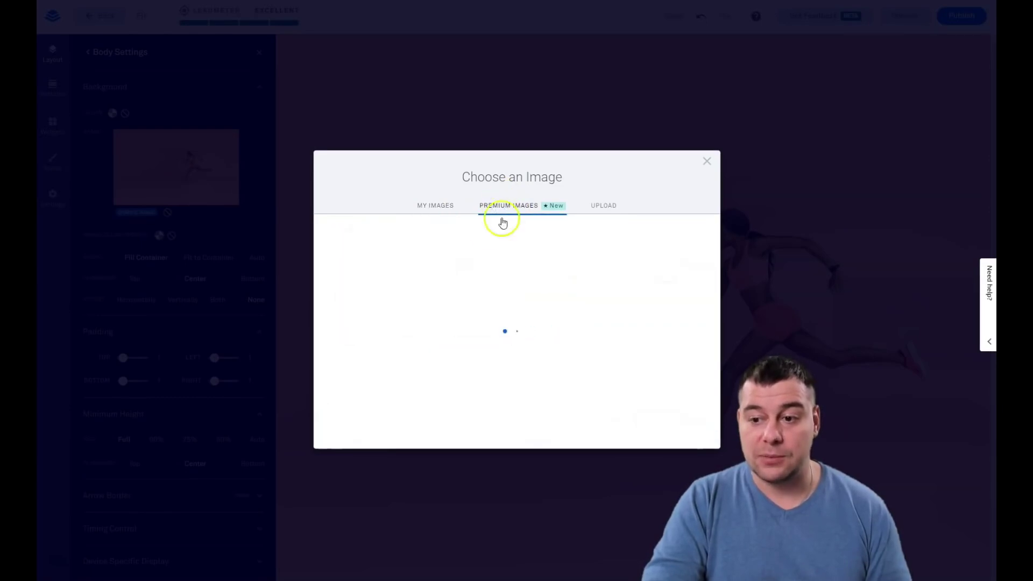
{"action": "scroll", "coordinate": [506, 340], "scroll_direction": "down", "scroll_amount": 3}
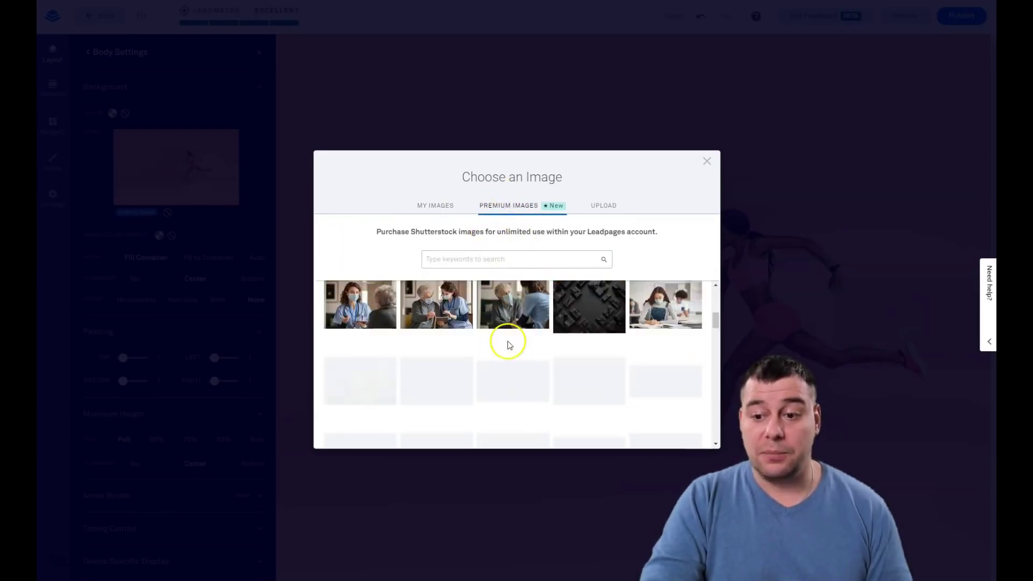
{"action": "scroll", "coordinate": [507, 345], "scroll_direction": "down", "scroll_amount": 1}
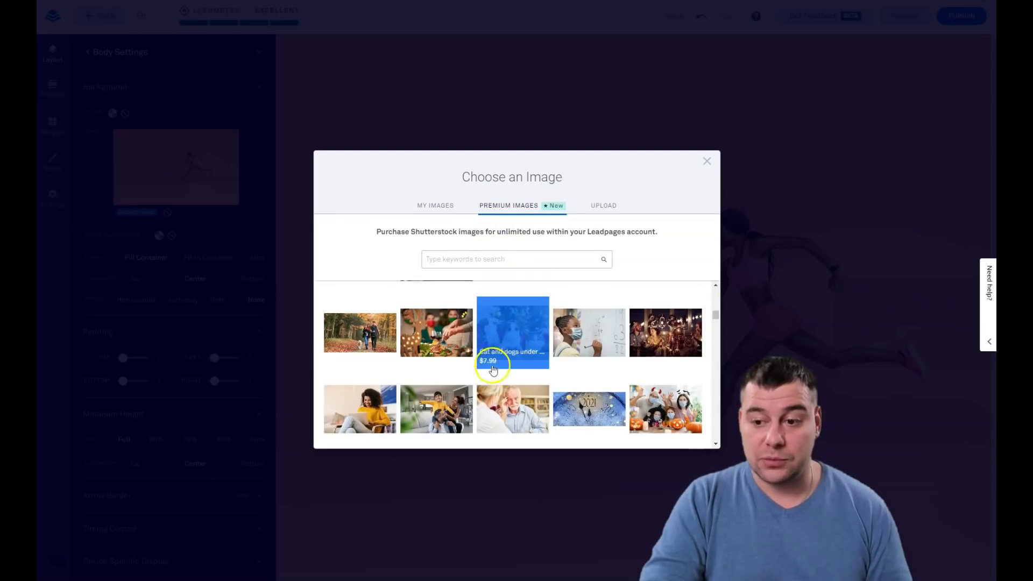
{"action": "scroll", "coordinate": [490, 345], "scroll_direction": "down", "scroll_amount": 2}
{"action": "scroll", "coordinate": [496, 341], "scroll_direction": "down", "scroll_amount": 3}
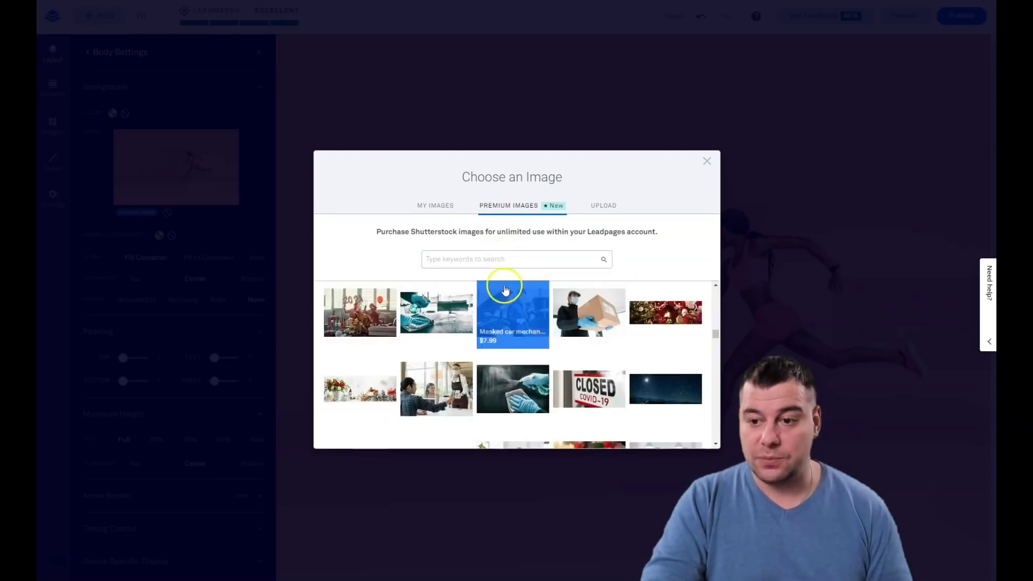
{"action": "scroll", "coordinate": [497, 297], "scroll_direction": "down", "scroll_amount": 3}
{"action": "scroll", "coordinate": [509, 353], "scroll_direction": "down", "scroll_amount": 2}
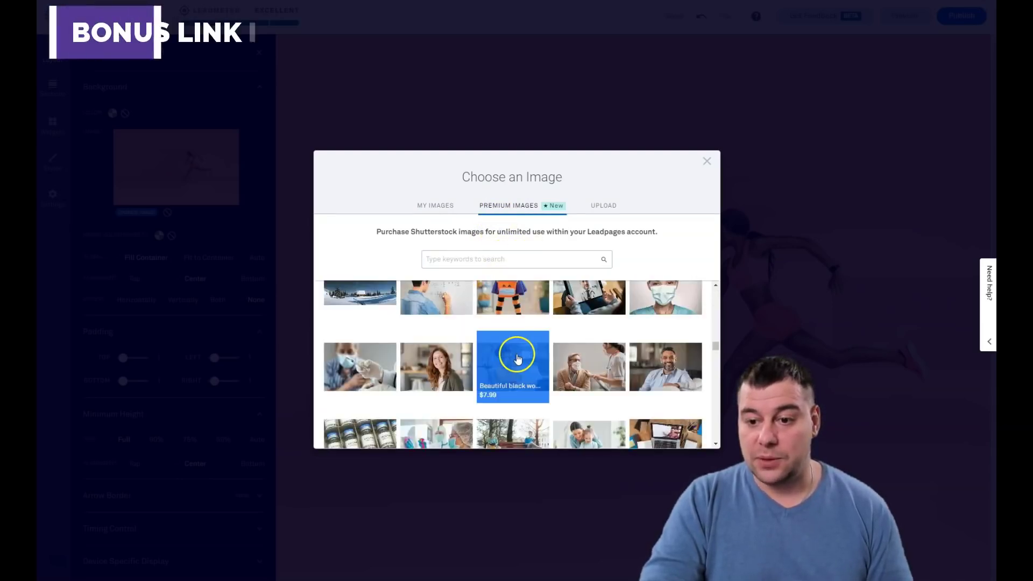
{"action": "scroll", "coordinate": [517, 358], "scroll_direction": "down", "scroll_amount": 2}
{"action": "scroll", "coordinate": [518, 358], "scroll_direction": "down", "scroll_amount": 2}
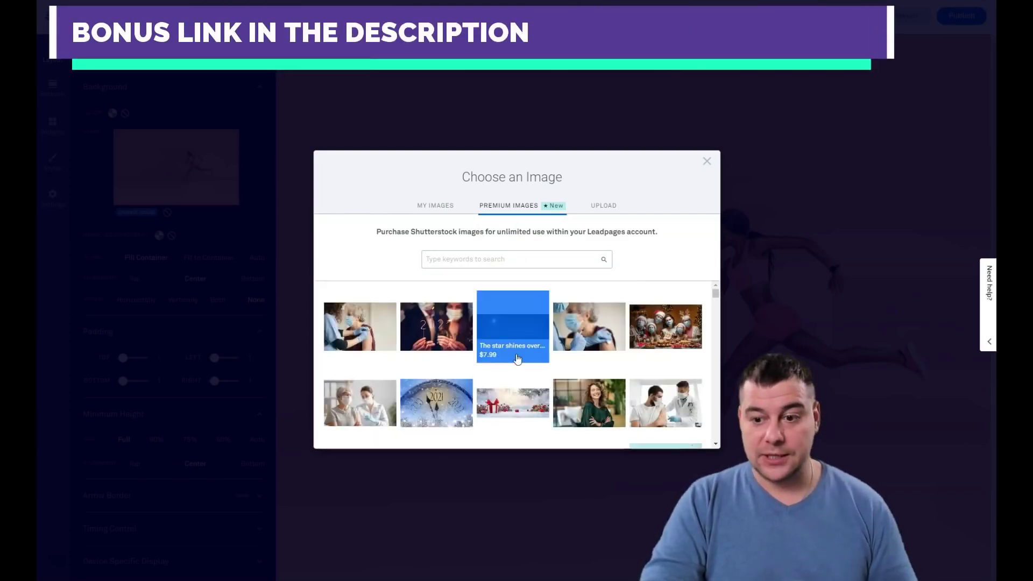
{"action": "left_click", "coordinate": [602, 208]}
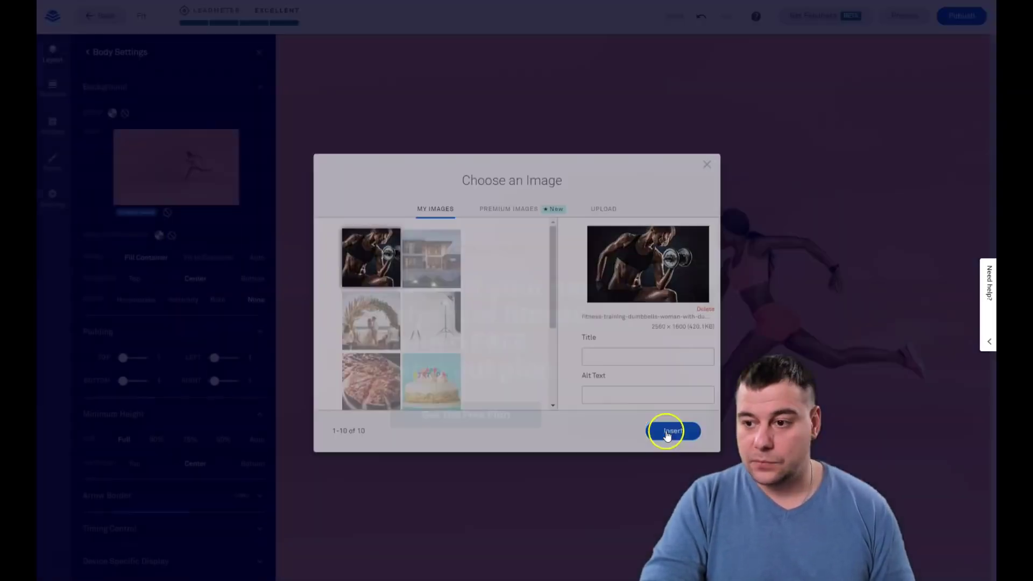
{"action": "left_click", "coordinate": [666, 429]}
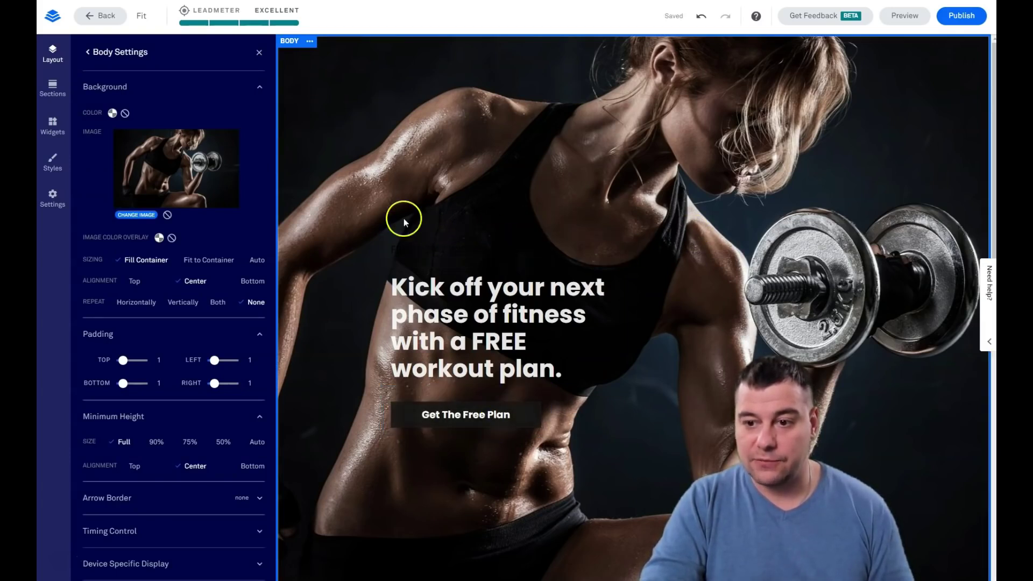
Step: Give the background image a custom 070707 colour overlay at 36% opacity
{"action": "left_click", "coordinate": [161, 240]}
{"action": "left_click", "coordinate": [107, 316]}
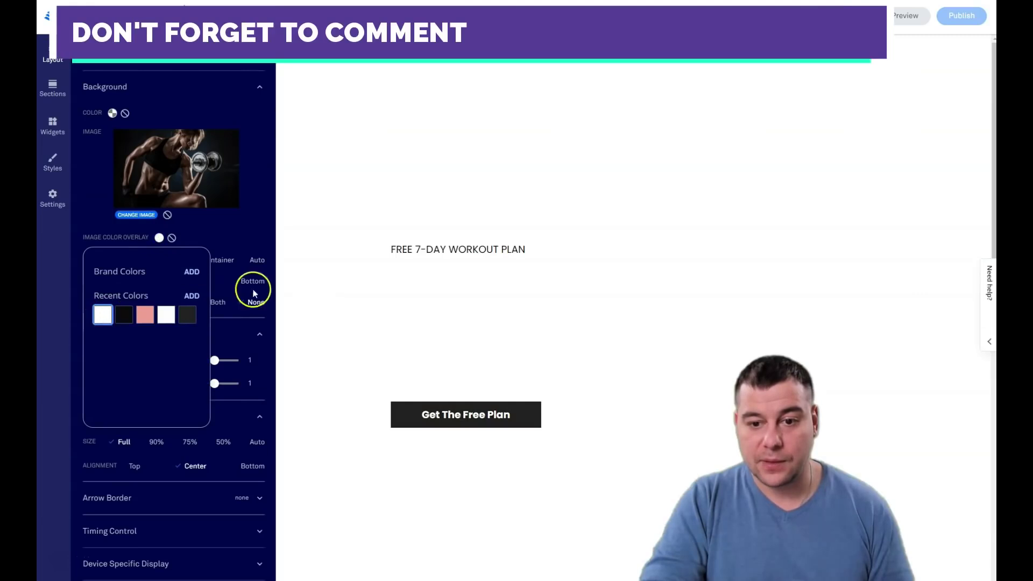
{"action": "left_click", "coordinate": [184, 315]}
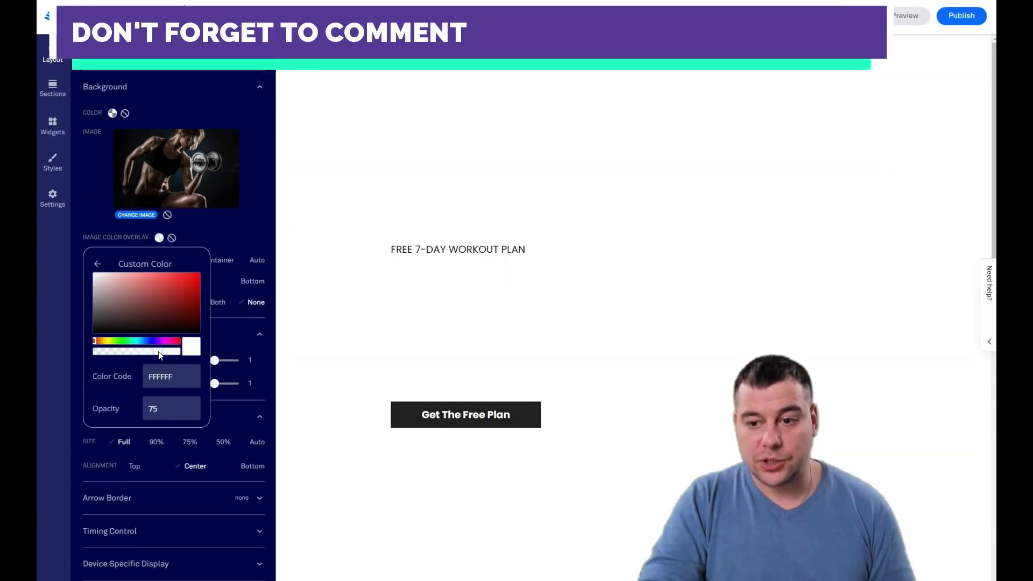
{"action": "left_click", "coordinate": [159, 352]}
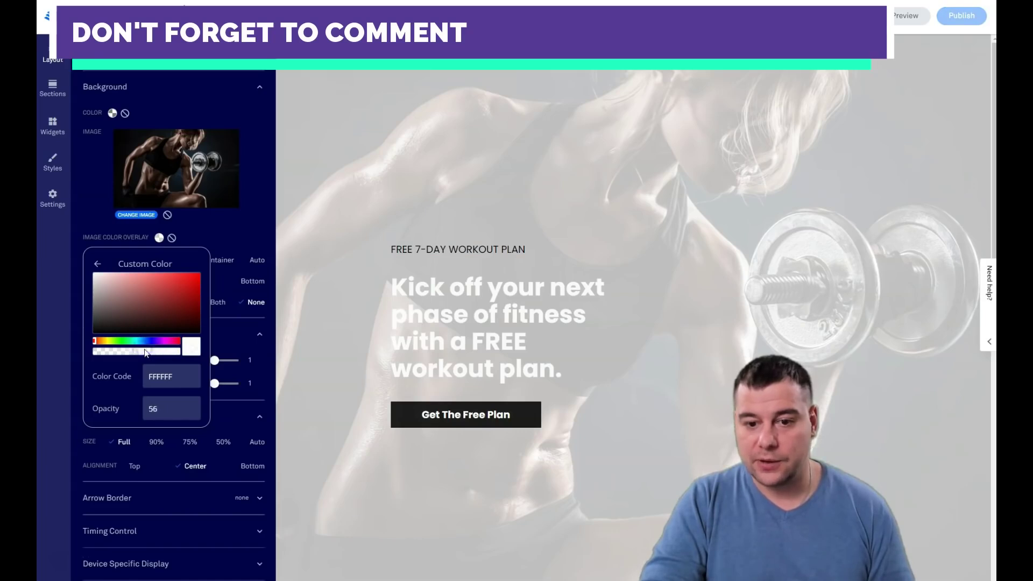
{"action": "left_click_drag", "start_coordinate": [145, 353], "coordinate": [137, 355]}
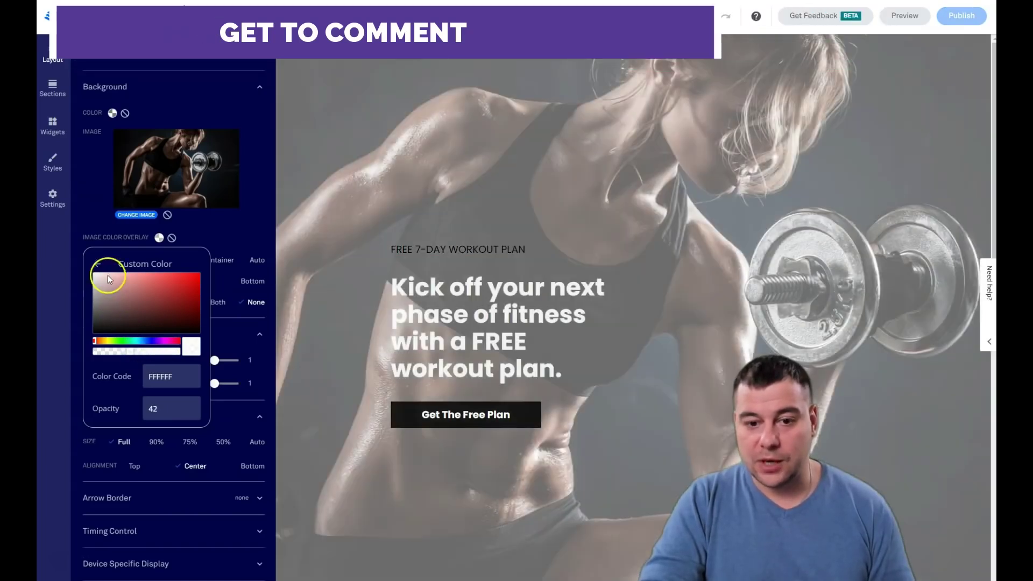
{"action": "left_click", "coordinate": [94, 332]}
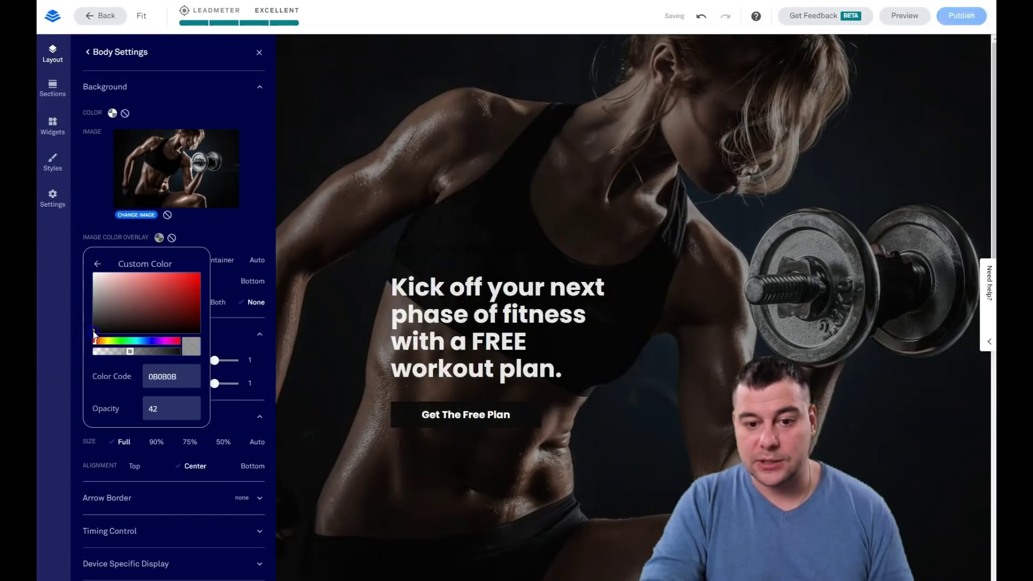
{"action": "left_click", "coordinate": [94, 332]}
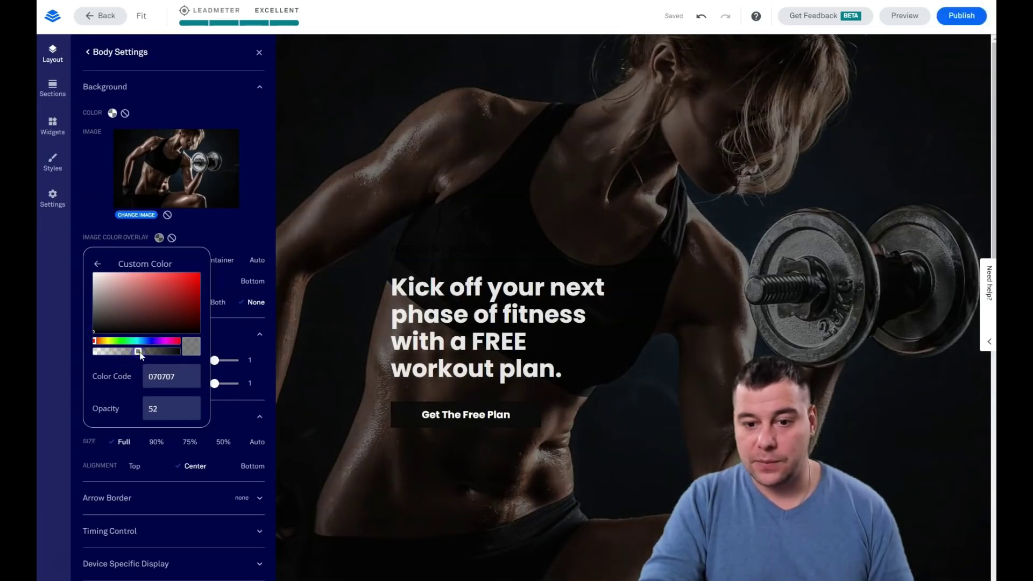
{"action": "left_click_drag", "start_coordinate": [137, 353], "coordinate": [121, 353]}
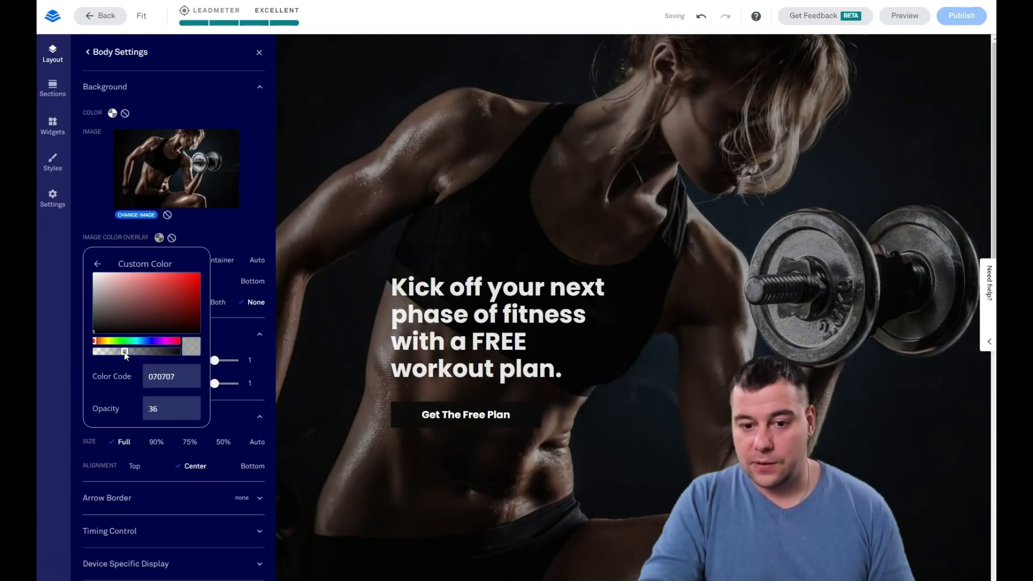
{"action": "left_click", "coordinate": [463, 262]}
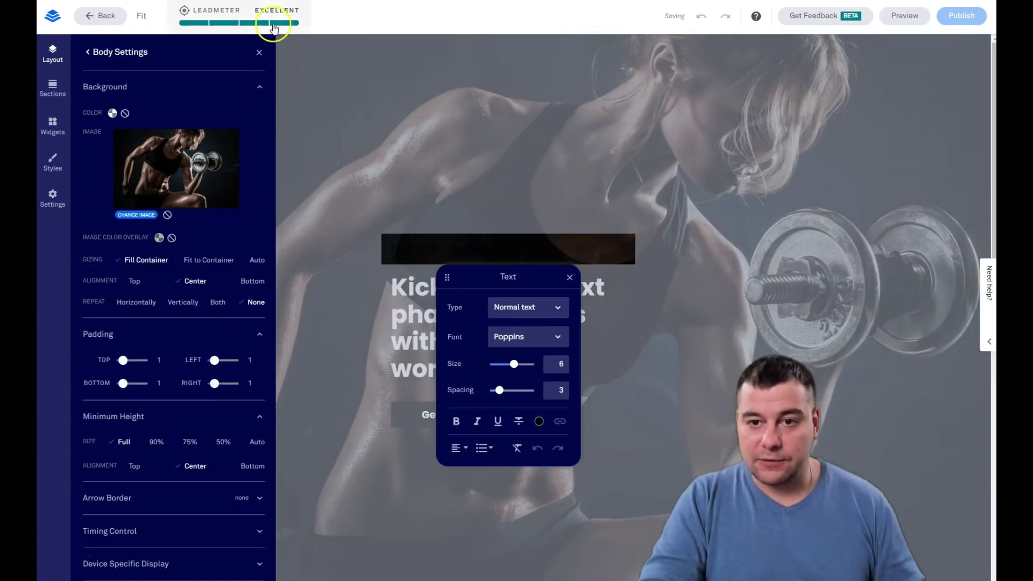
Step: Close Body Settings and set the FREE 7-DAY WORKOUT PLAN tagline text to white
{"action": "left_click", "coordinate": [258, 55]}
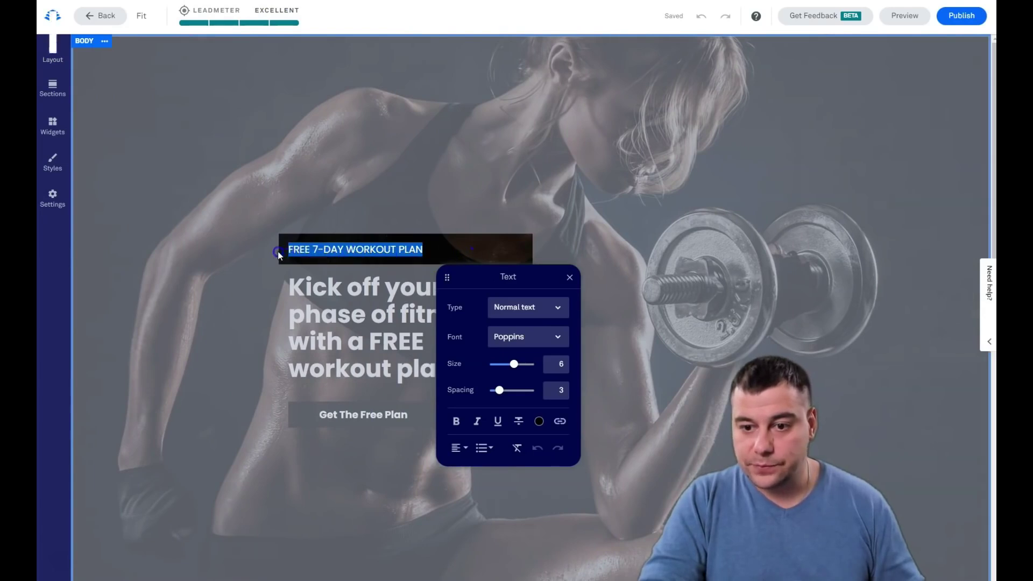
{"action": "left_click", "coordinate": [539, 421]}
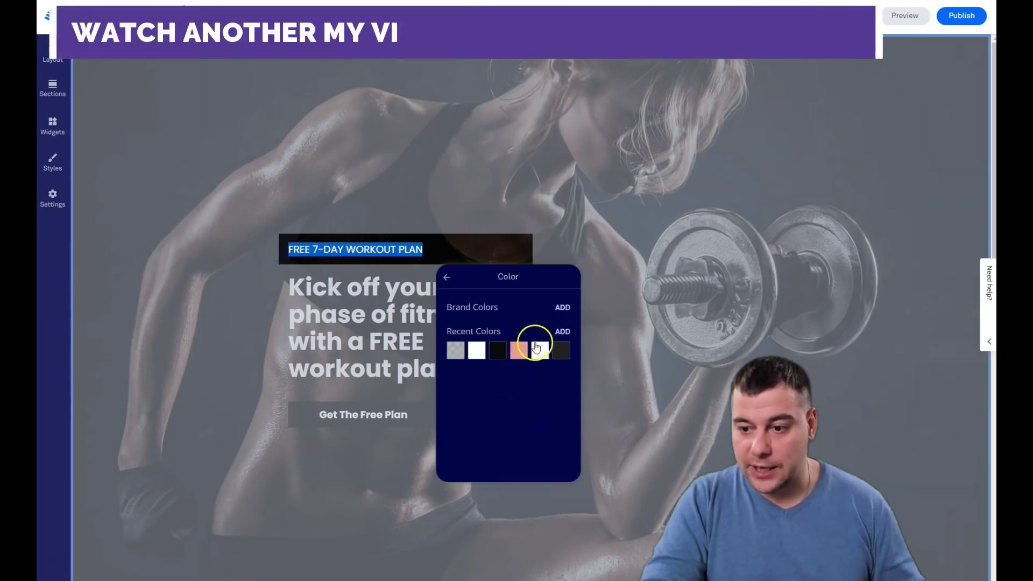
{"action": "left_click", "coordinate": [538, 350]}
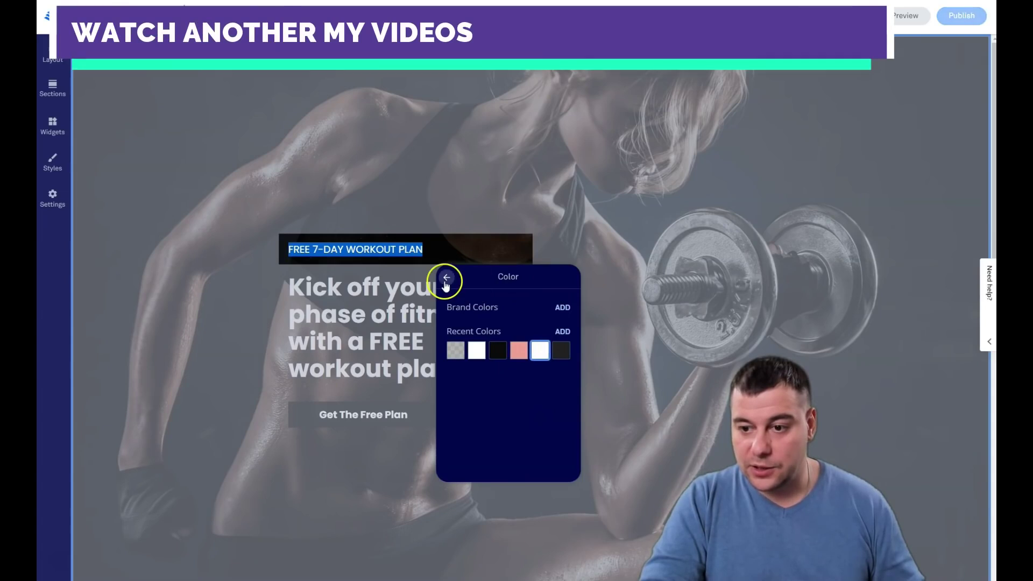
{"action": "left_click", "coordinate": [445, 281]}
{"action": "left_click", "coordinate": [556, 280]}
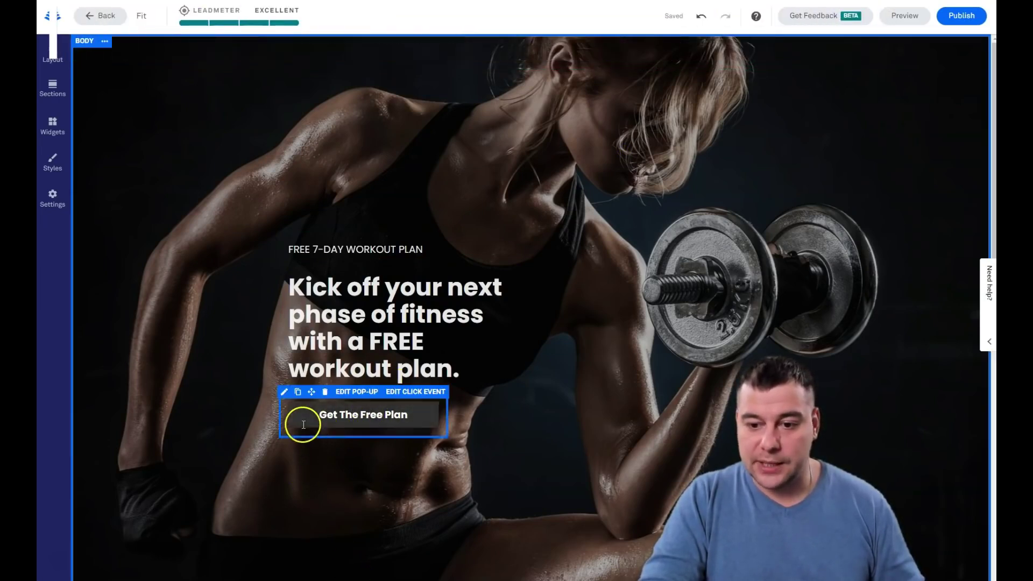
{"action": "left_click", "coordinate": [283, 394]}
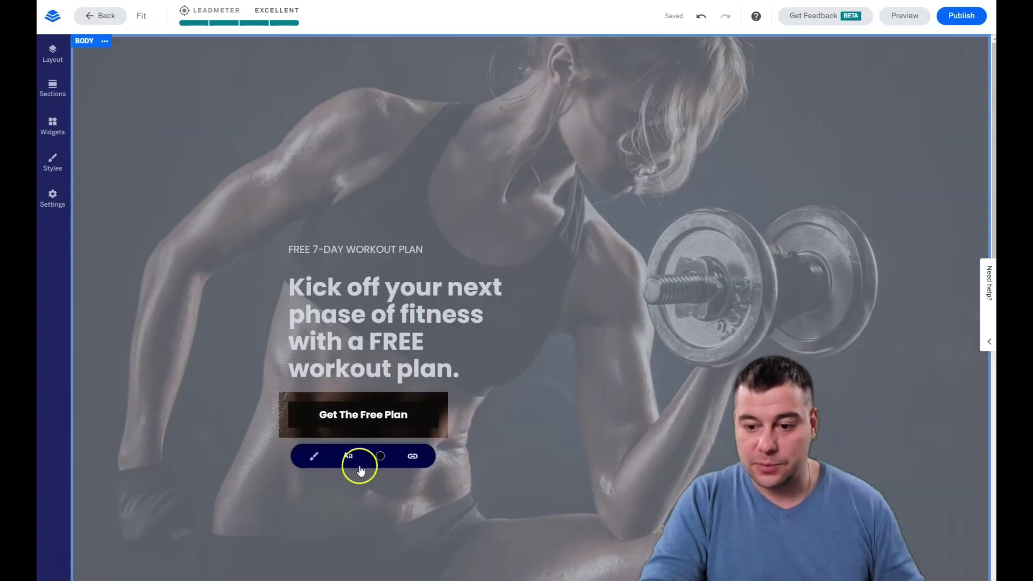
Step: Set the Get The Free Plan button background to white and its text to black
{"action": "left_click", "coordinate": [380, 456]}
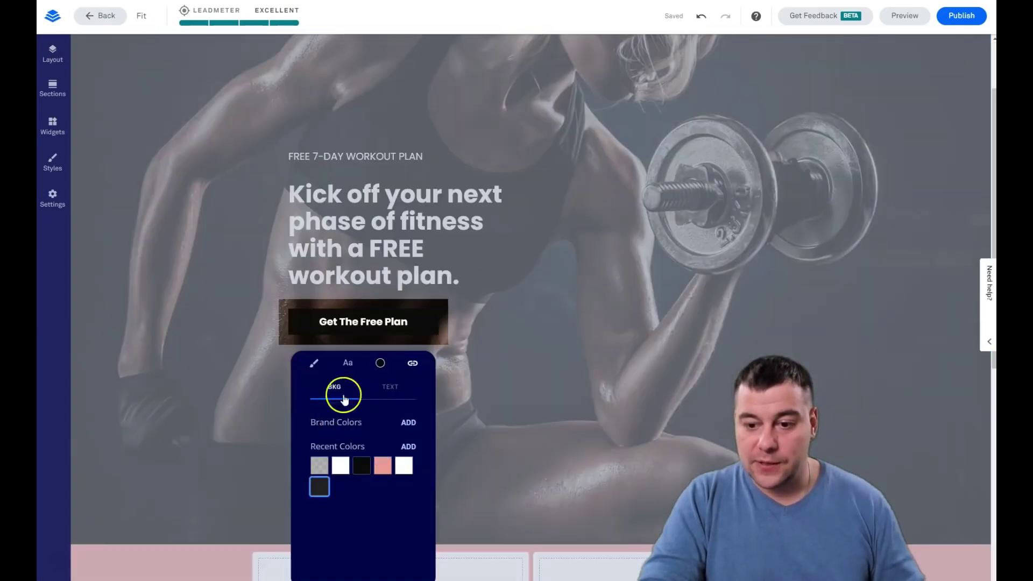
{"action": "left_click", "coordinate": [340, 466]}
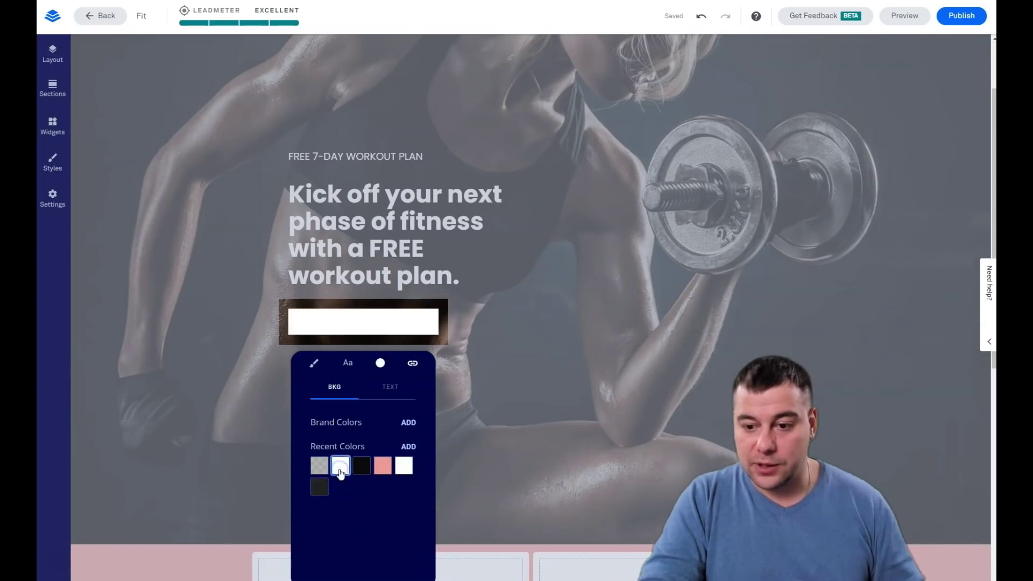
{"action": "left_click", "coordinate": [390, 386]}
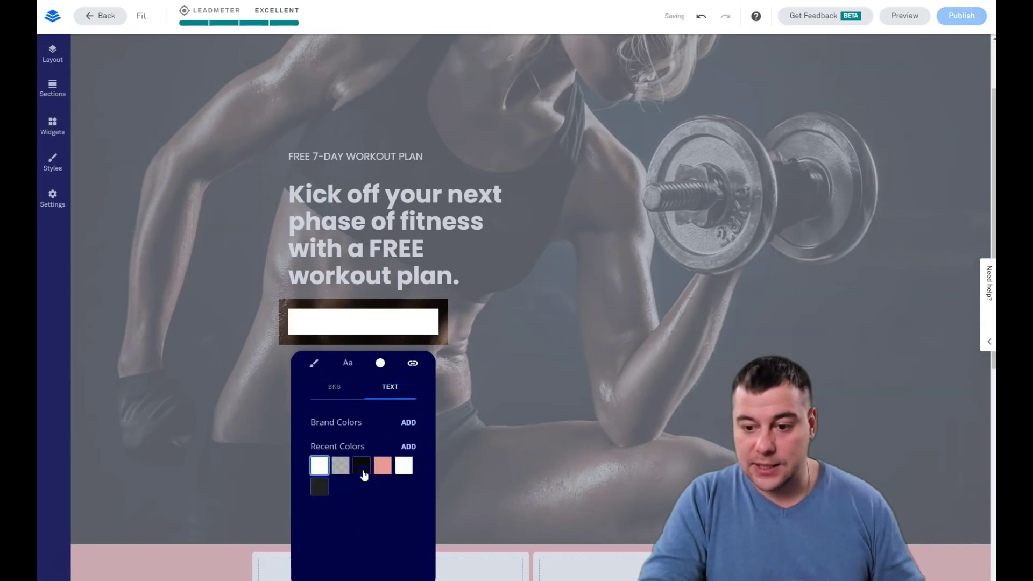
{"action": "left_click", "coordinate": [361, 469]}
{"action": "left_click", "coordinate": [593, 468]}
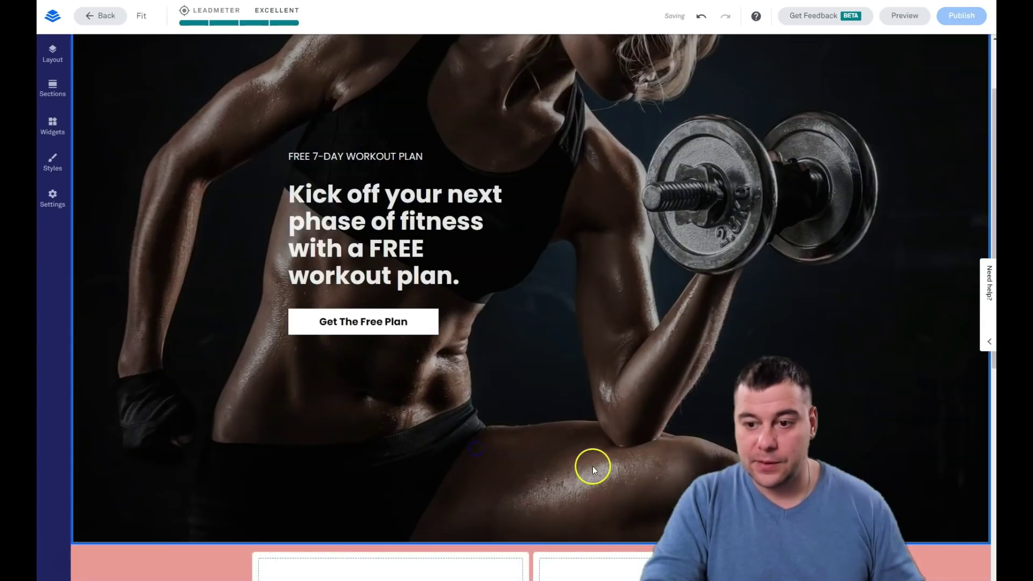
{"action": "scroll", "coordinate": [575, 371], "scroll_direction": "up", "scroll_amount": 2}
{"action": "scroll", "coordinate": [579, 370], "scroll_direction": "down", "scroll_amount": 3}
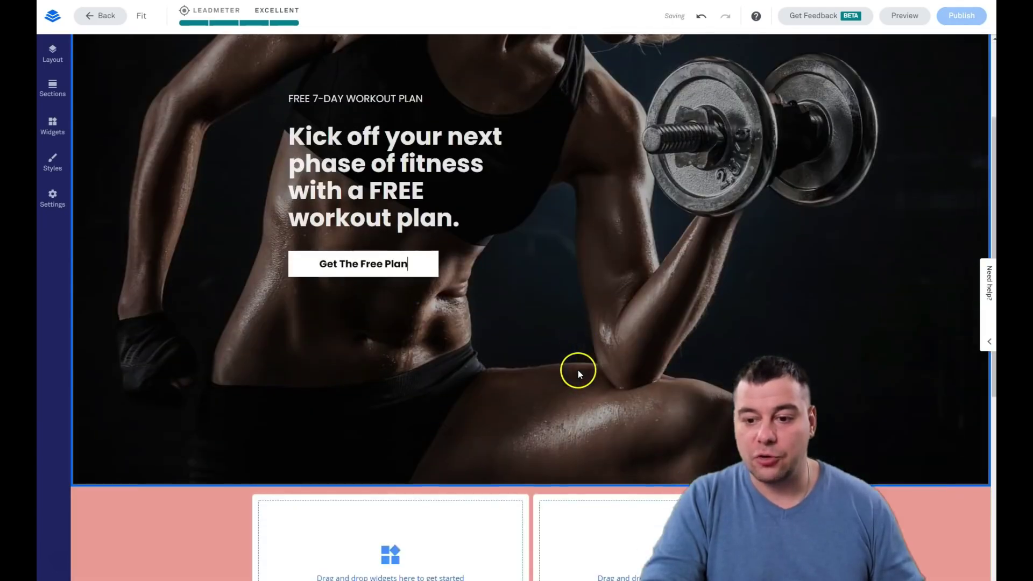
Step: Turn off the button's Full Width, try rounded and circular corners, then choose Line style
{"action": "left_click", "coordinate": [377, 270]}
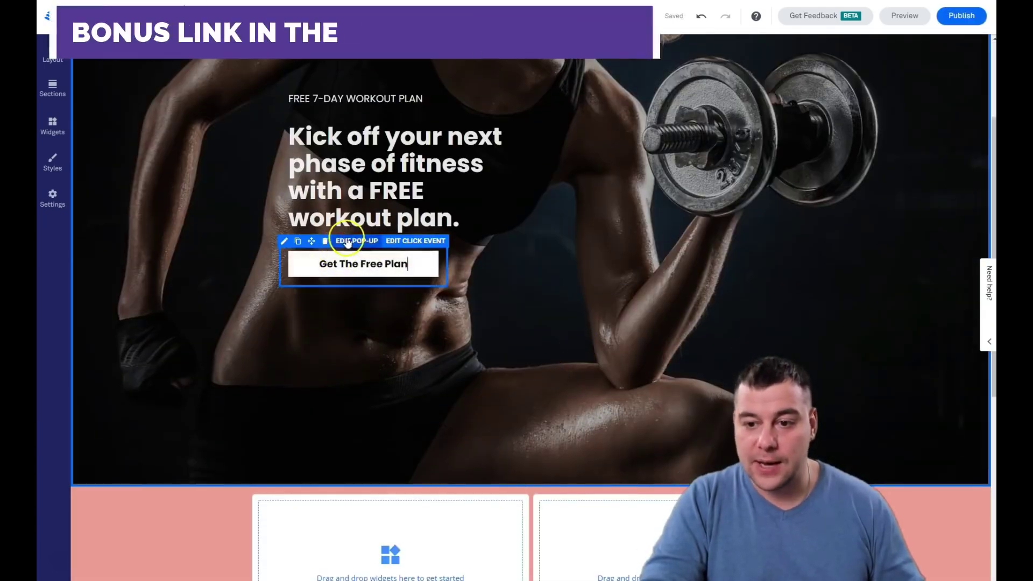
{"action": "left_click", "coordinate": [284, 241]}
{"action": "left_click", "coordinate": [315, 309]}
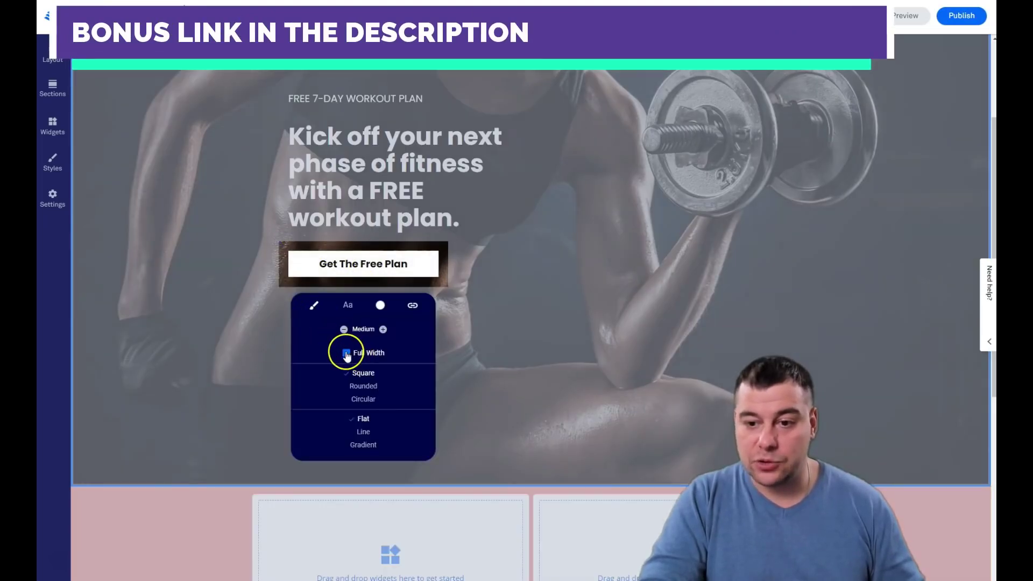
{"action": "left_click", "coordinate": [347, 354]}
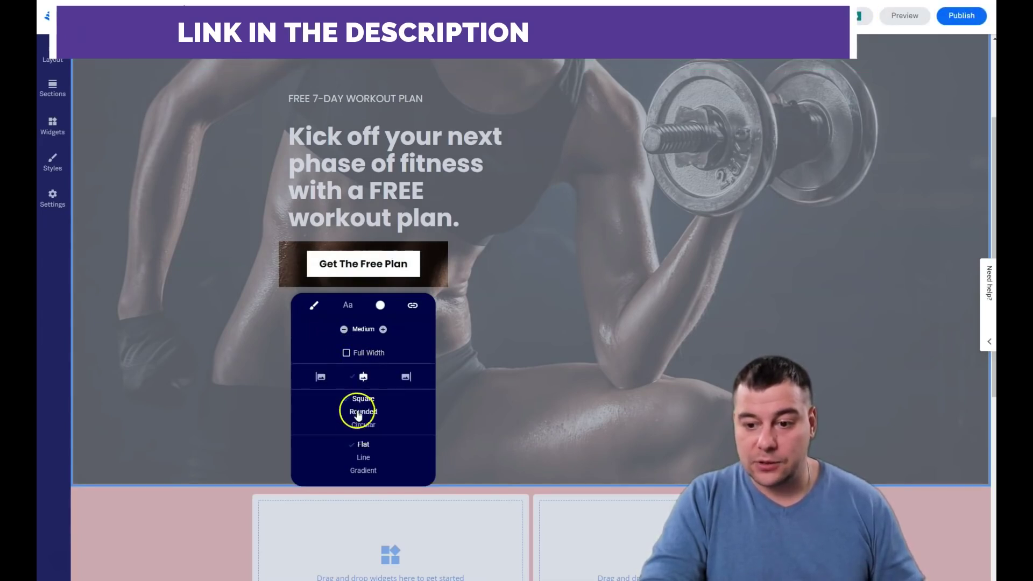
{"action": "left_click", "coordinate": [358, 412]}
{"action": "mouse_move", "coordinate": [341, 444]}
{"action": "left_mouse_down"}
{"action": "mouse_move", "coordinate": [373, 446]}
{"action": "mouse_move", "coordinate": [344, 441]}
{"action": "left_mouse_up"}
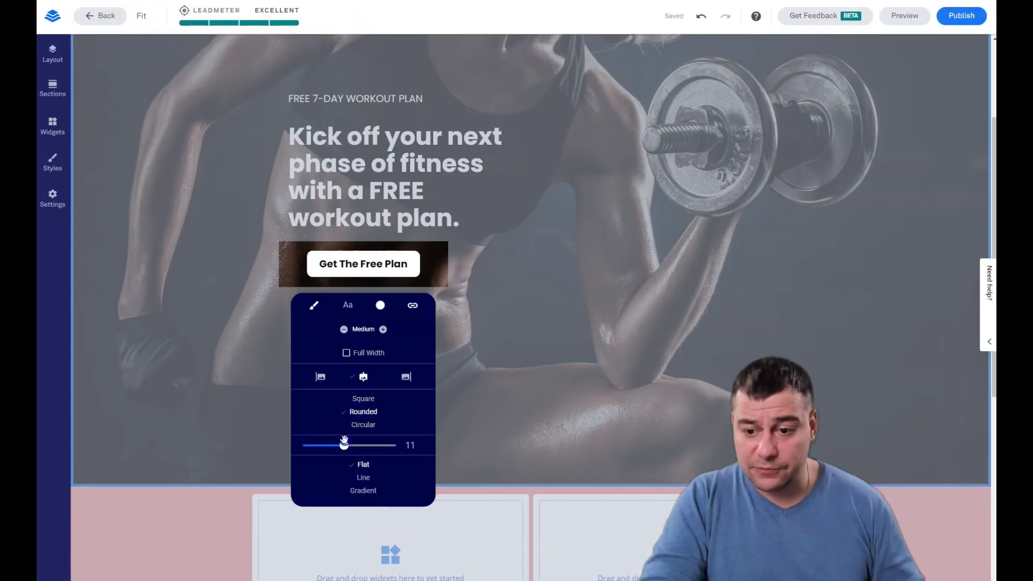
{"action": "left_click", "coordinate": [364, 431]}
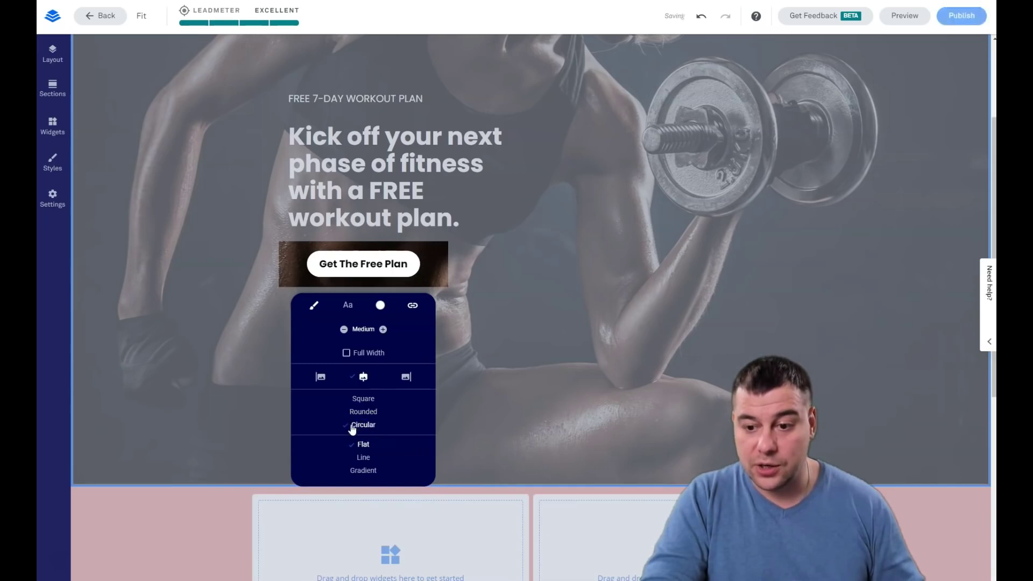
{"action": "left_click", "coordinate": [363, 457]}
{"action": "left_click", "coordinate": [481, 417]}
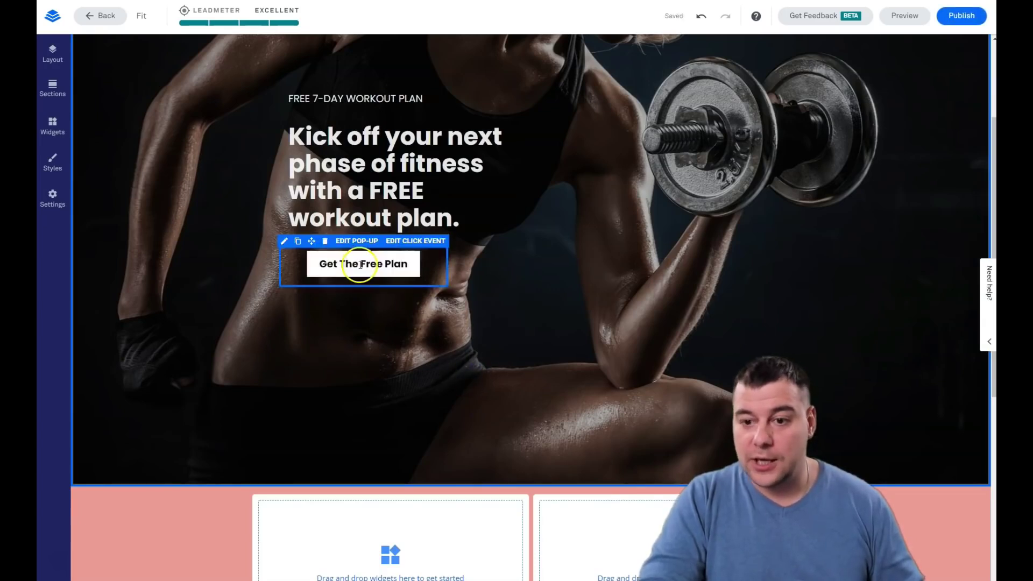
{"action": "scroll", "coordinate": [673, 318], "scroll_direction": "down", "scroll_amount": 3}
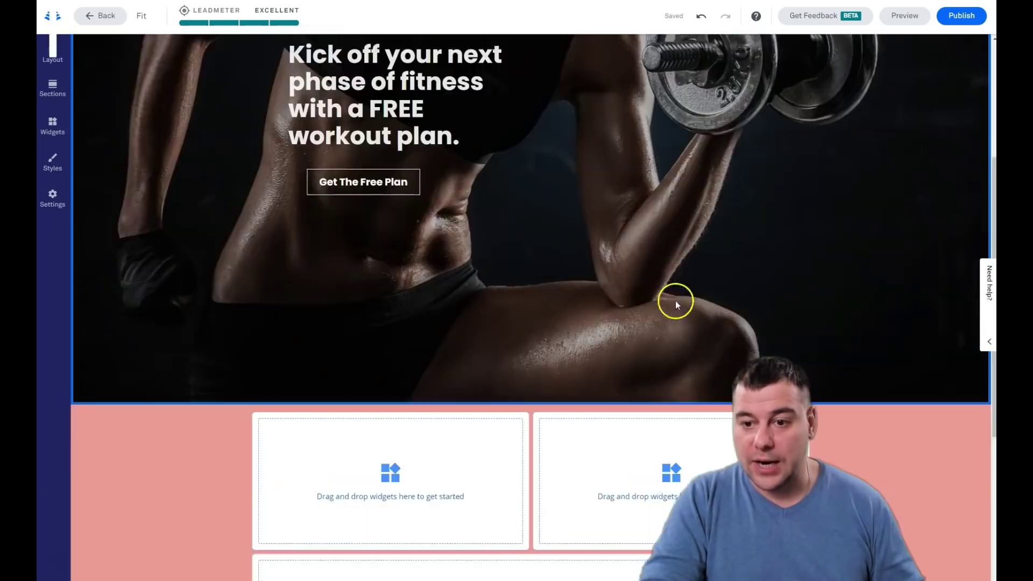
{"action": "scroll", "coordinate": [668, 265], "scroll_direction": "down", "scroll_amount": 2}
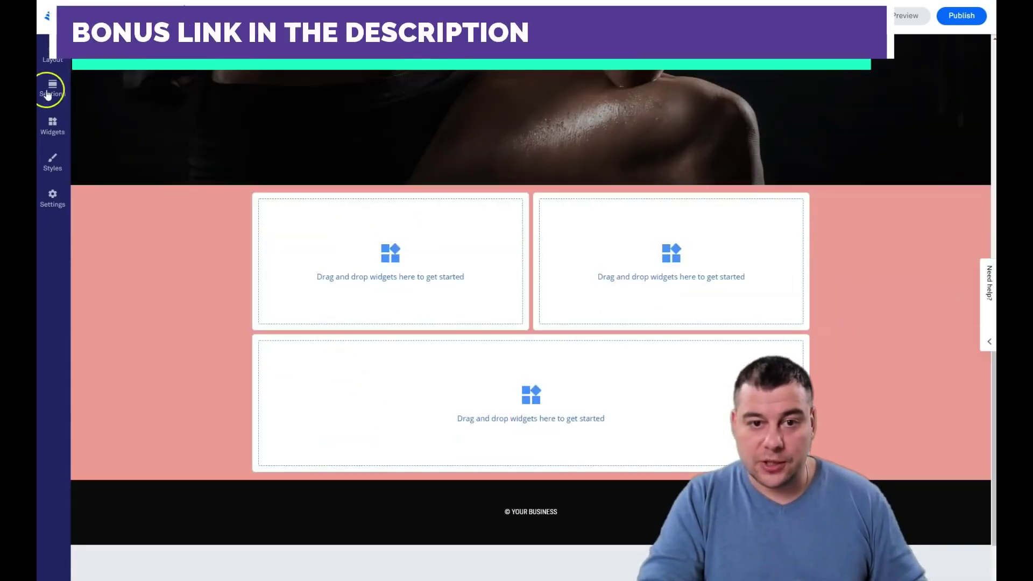
{"action": "scroll", "coordinate": [214, 272], "scroll_direction": "up", "scroll_amount": 3}
{"action": "scroll", "coordinate": [218, 307], "scroll_direction": "up", "scroll_amount": 2}
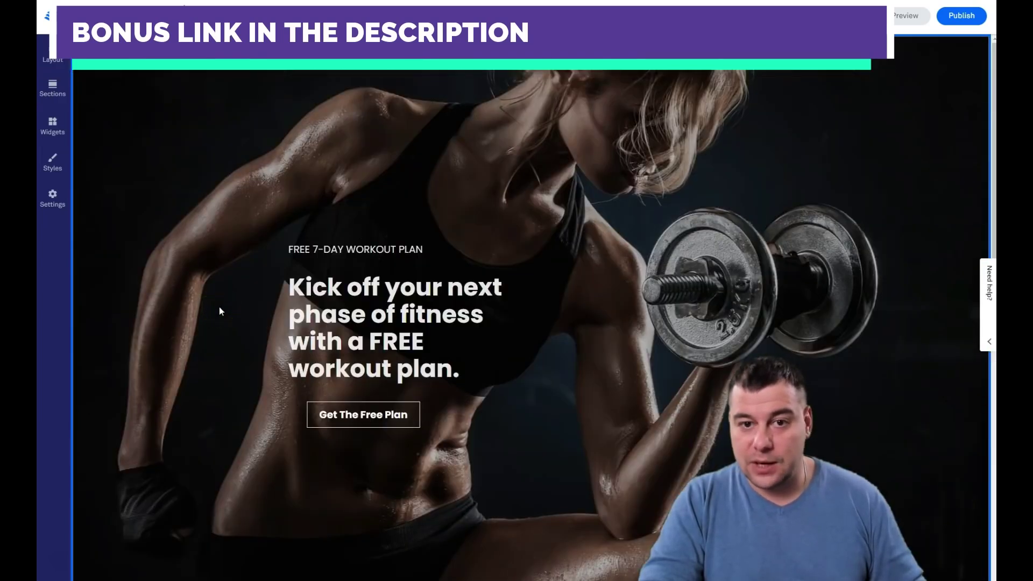
{"action": "scroll", "coordinate": [240, 323], "scroll_direction": "down", "scroll_amount": 3}
{"action": "scroll", "coordinate": [240, 313], "scroll_direction": "up", "scroll_amount": 2}
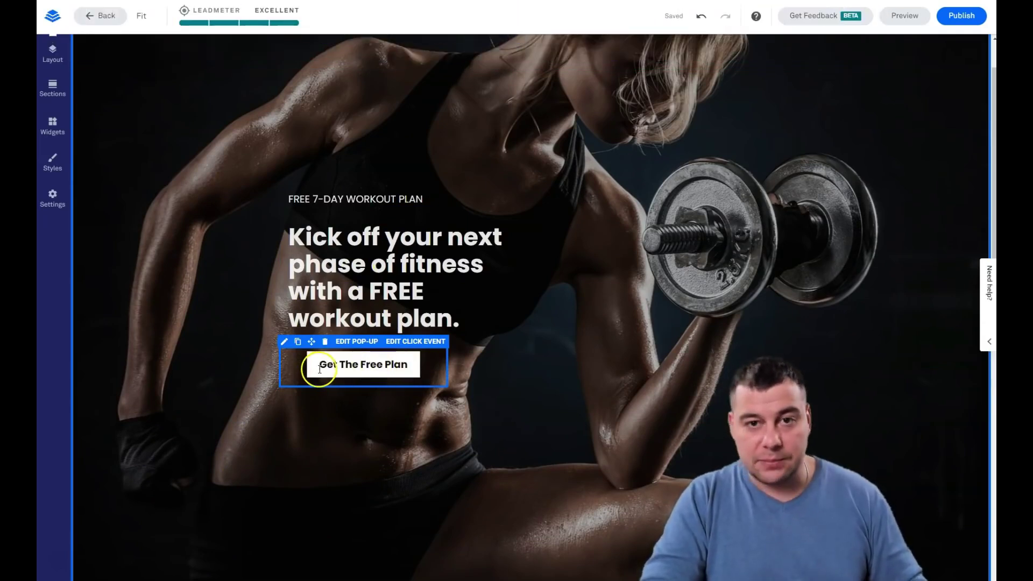
{"action": "left_click", "coordinate": [396, 345]}
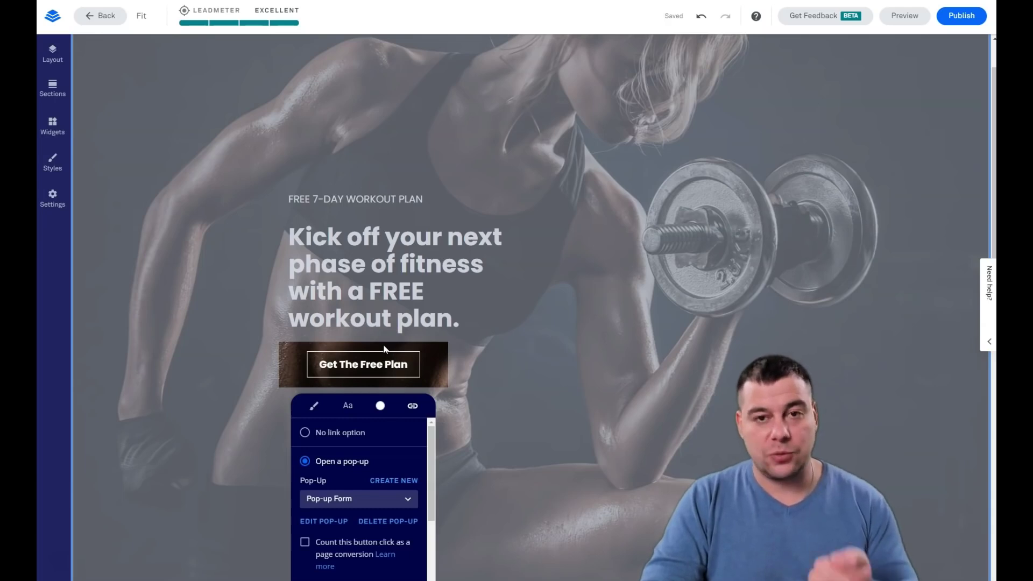
{"action": "left_click", "coordinate": [362, 404]}
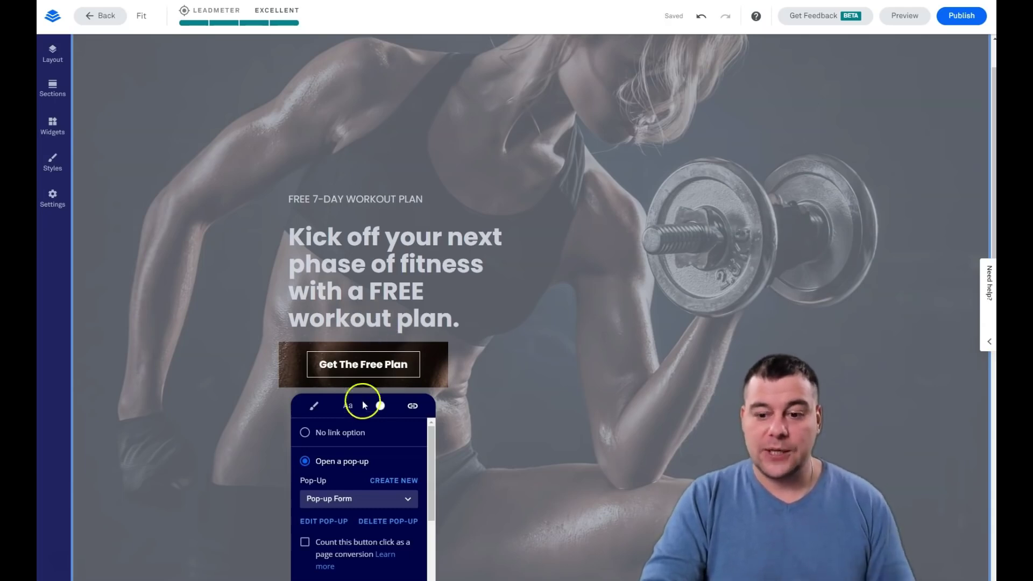
{"action": "scroll", "coordinate": [363, 403], "scroll_direction": "down", "scroll_amount": 2}
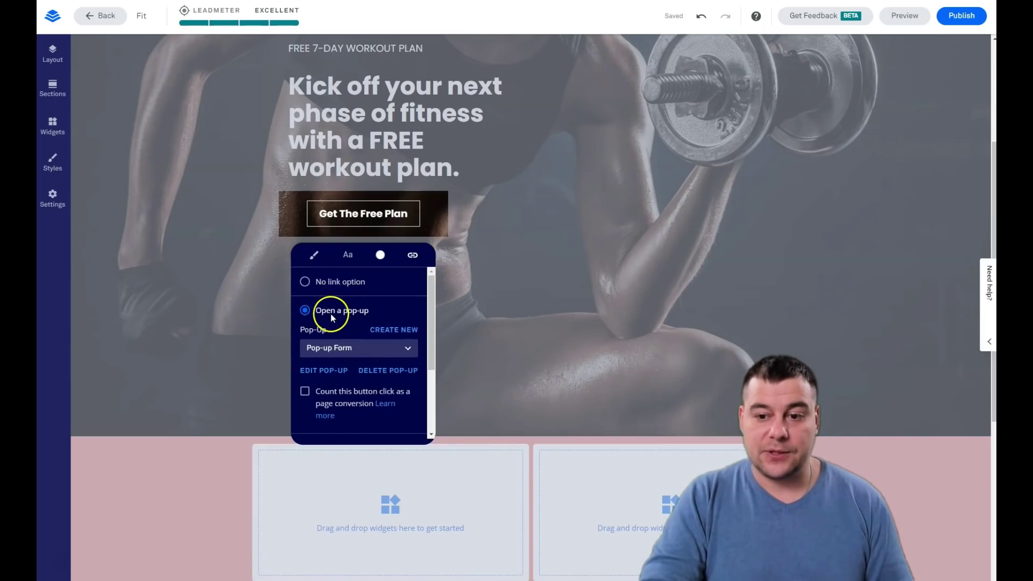
{"action": "scroll", "coordinate": [334, 325], "scroll_direction": "down", "scroll_amount": 2}
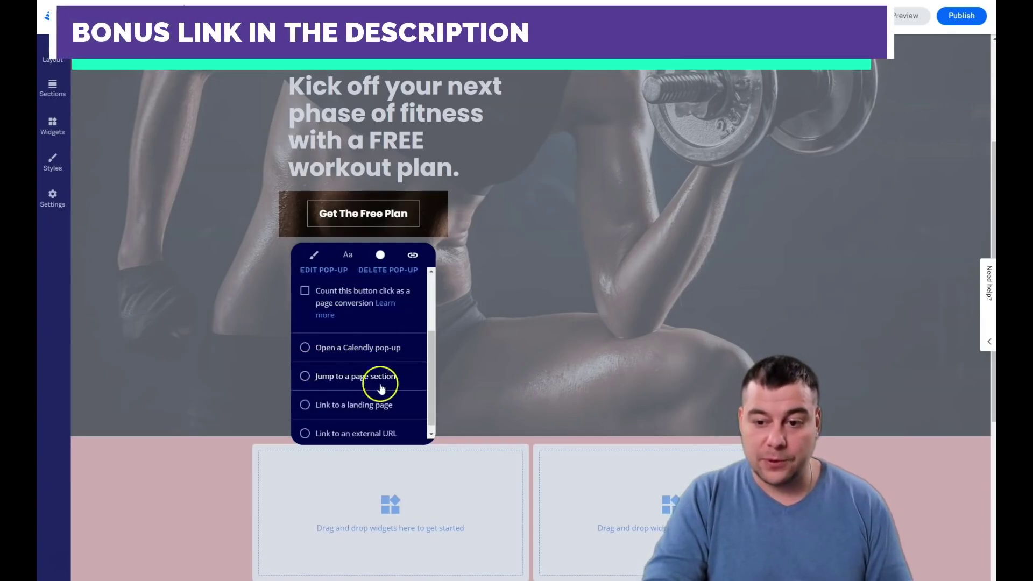
{"action": "scroll", "coordinate": [358, 409], "scroll_direction": "down", "scroll_amount": 1}
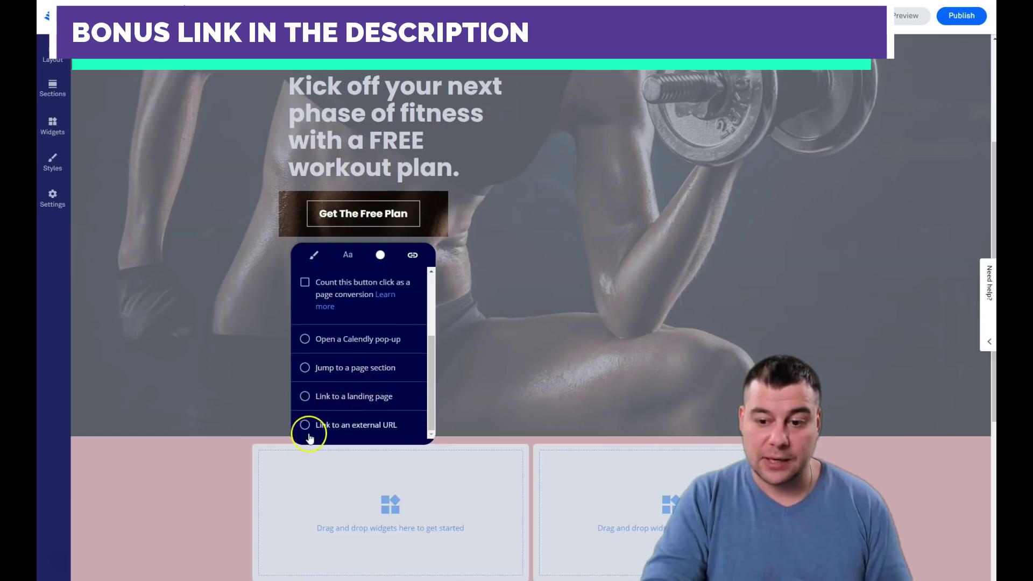
{"action": "scroll", "coordinate": [355, 420], "scroll_direction": "up", "scroll_amount": 2}
{"action": "scroll", "coordinate": [358, 396], "scroll_direction": "up", "scroll_amount": 3}
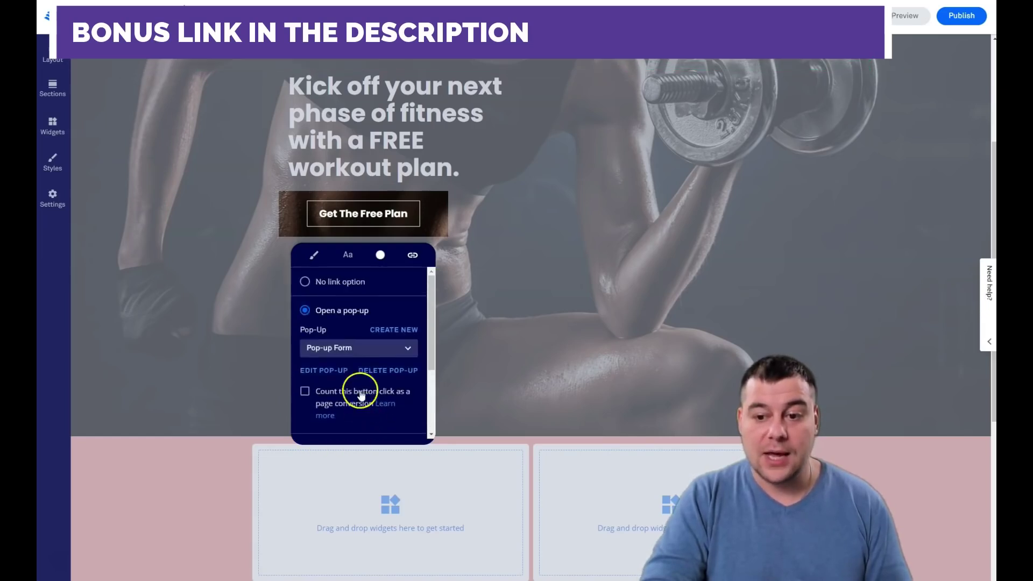
Step: Open the email pop-up and select its heading, trying left alignment before restoring it to centre
{"action": "left_click", "coordinate": [320, 371]}
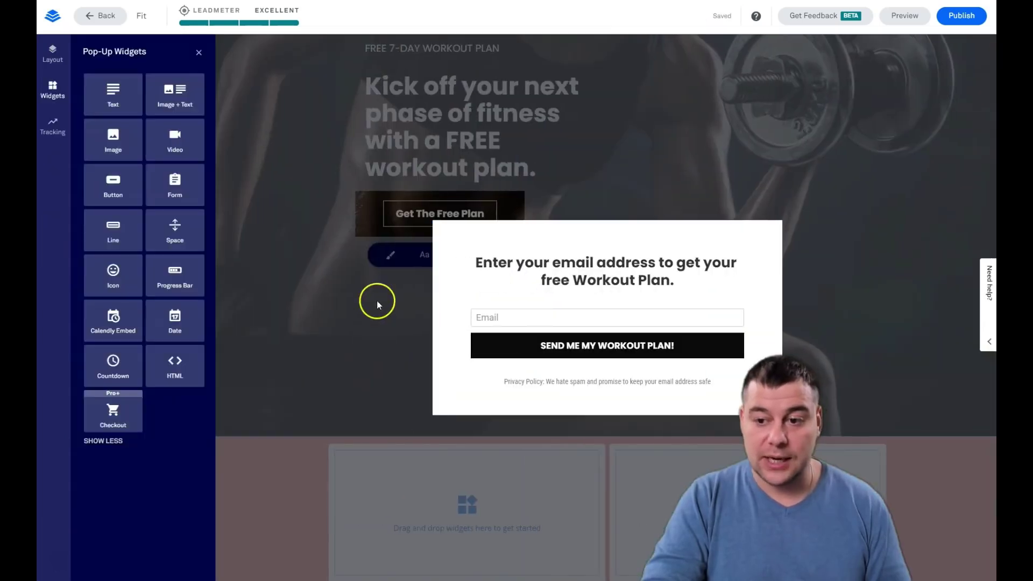
{"action": "mouse_move", "coordinate": [607, 271]}
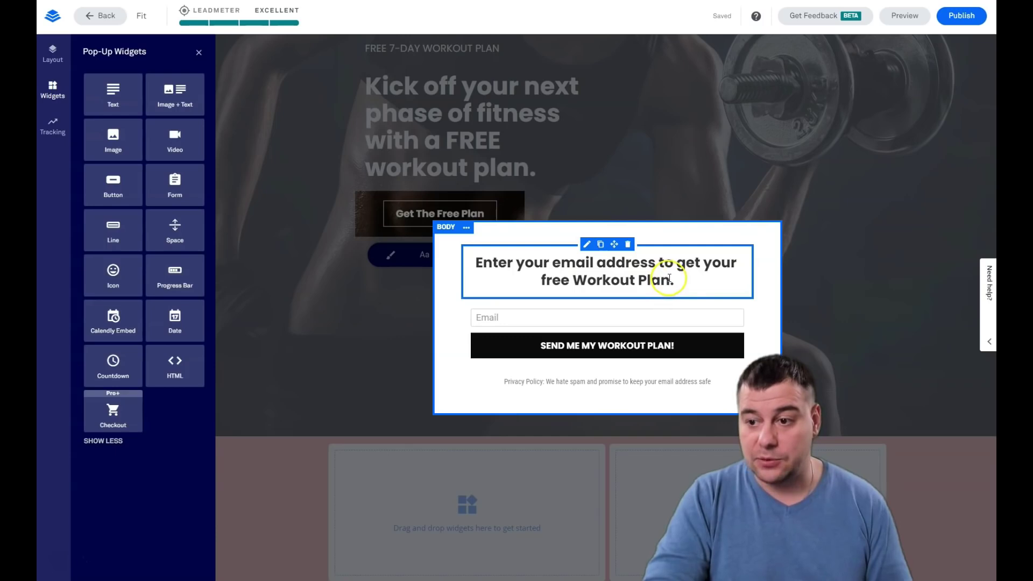
{"action": "left_click", "coordinate": [672, 280]}
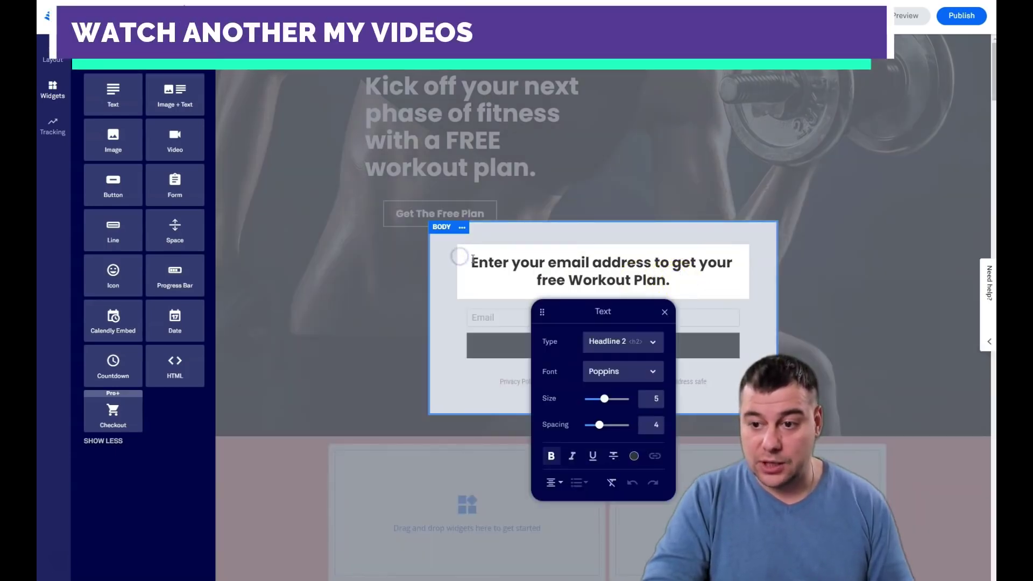
{"action": "left_click_drag", "start_coordinate": [458, 257], "coordinate": [668, 287]}
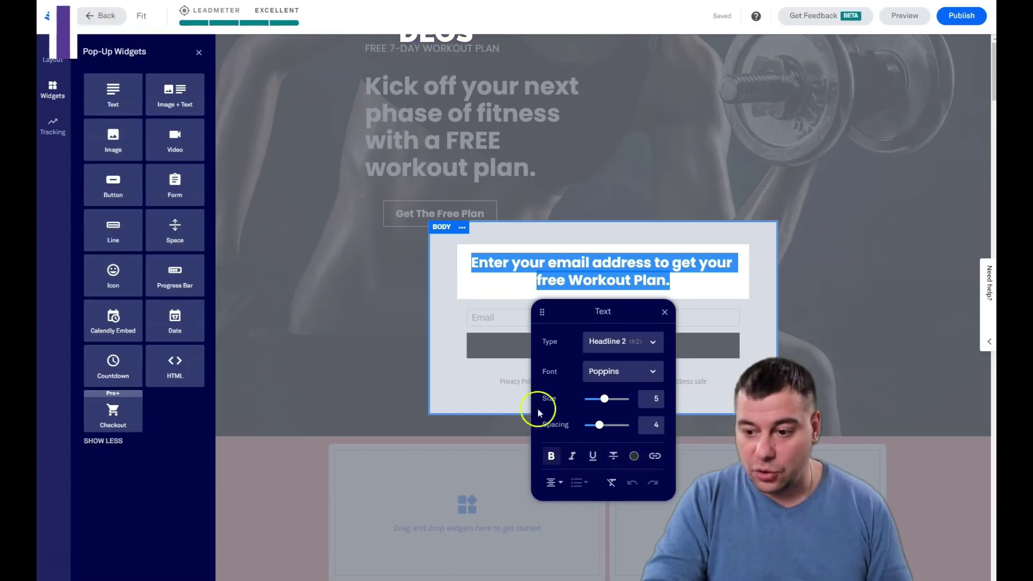
{"action": "left_click", "coordinate": [554, 483]}
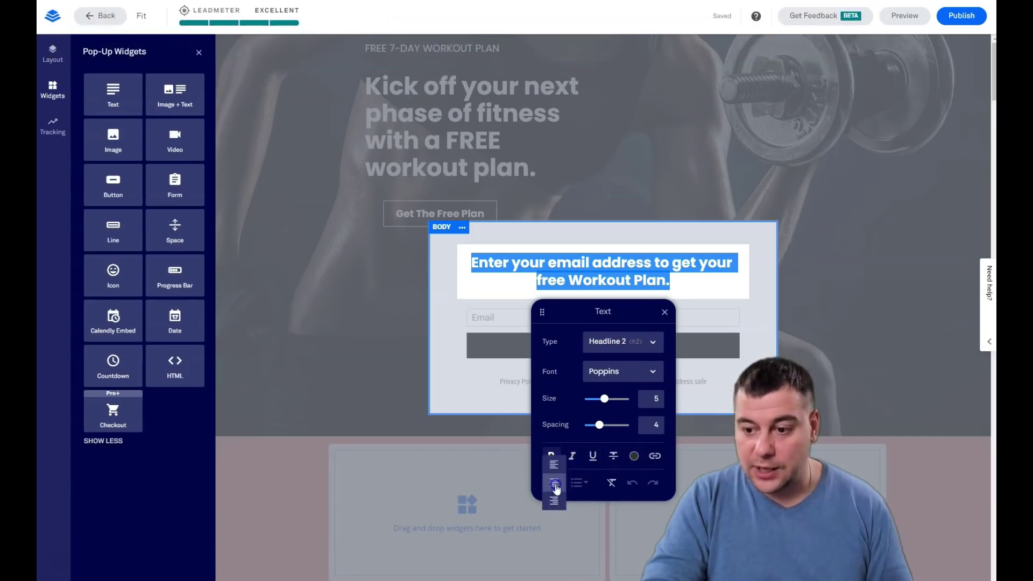
{"action": "left_click", "coordinate": [556, 463]}
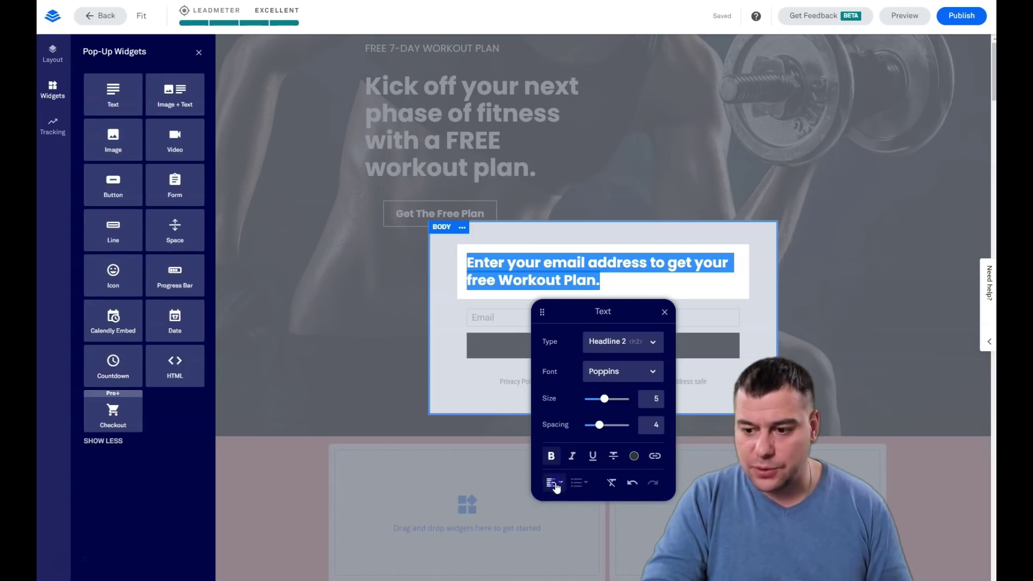
{"action": "left_click", "coordinate": [555, 486]}
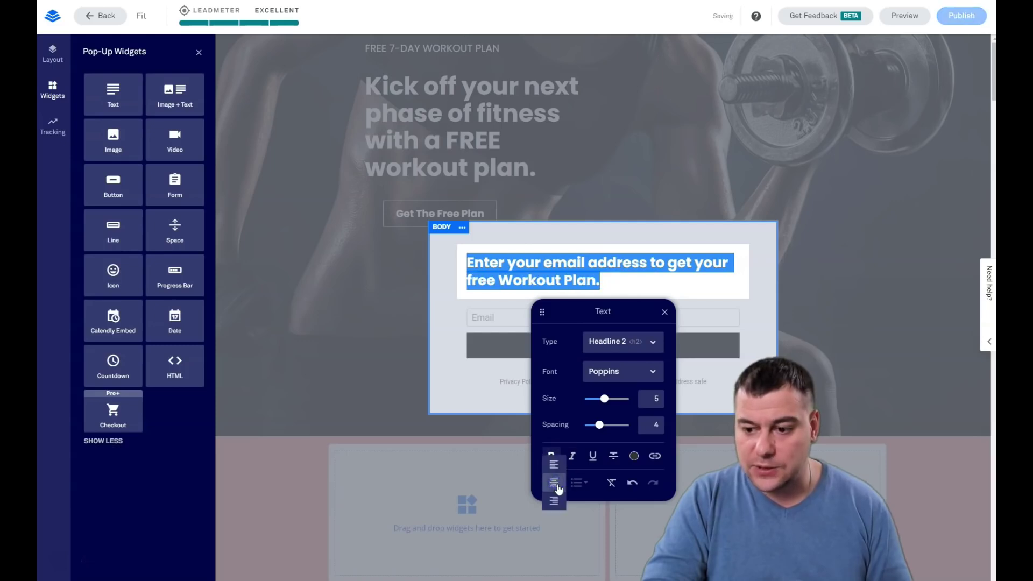
{"action": "left_click", "coordinate": [665, 313]}
{"action": "mouse_move", "coordinate": [510, 320]}
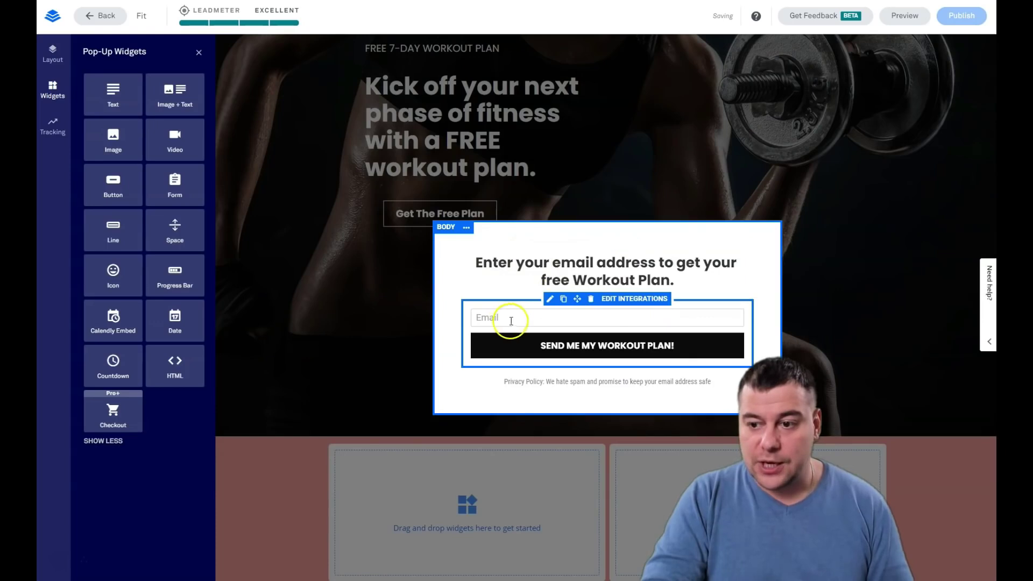
Step: Open the form's integrations, expand Lead Notifications, and list more integration services
{"action": "left_click", "coordinate": [642, 300]}
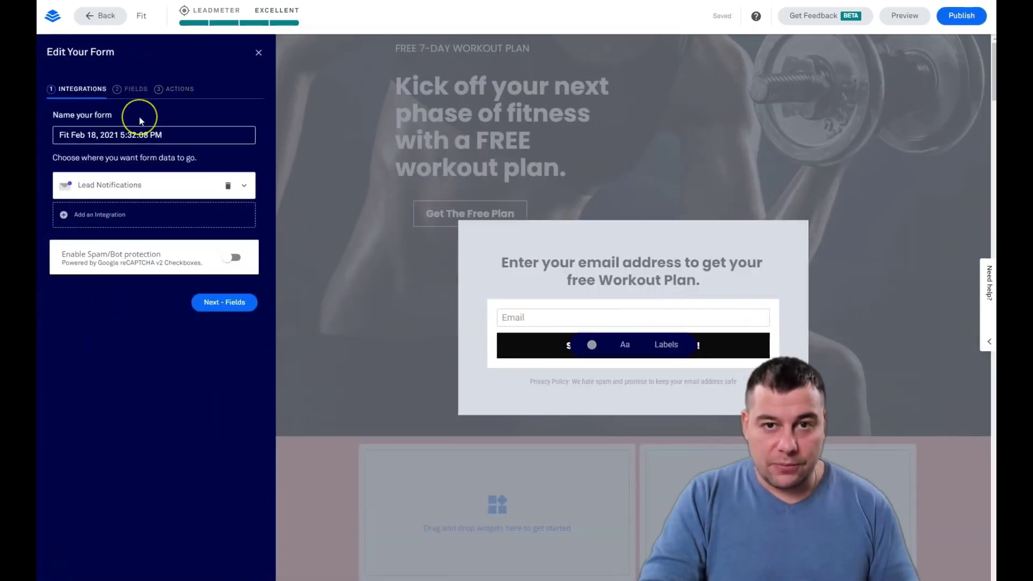
{"action": "left_click", "coordinate": [73, 88]}
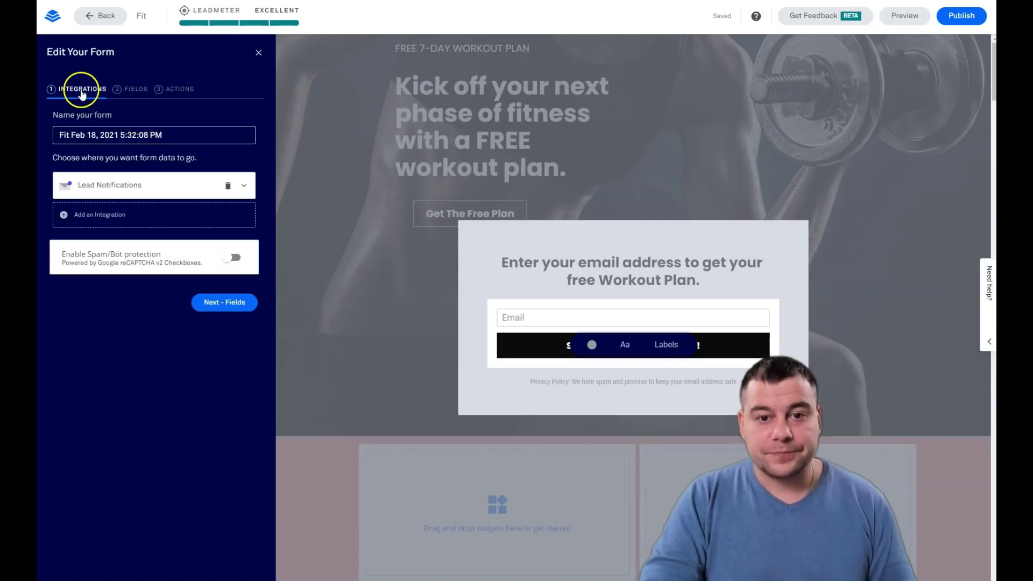
{"action": "left_click", "coordinate": [119, 192]}
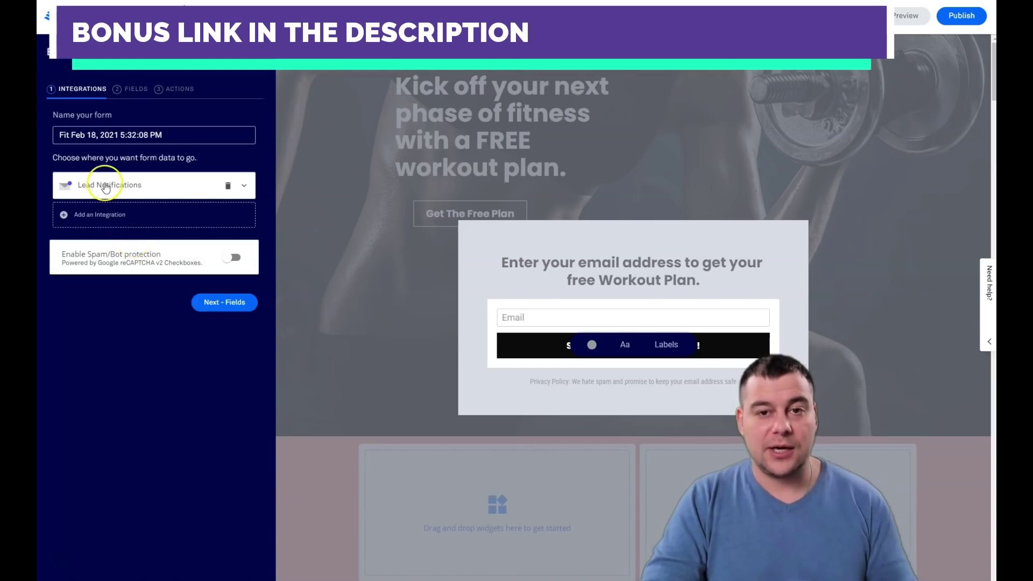
{"action": "left_click", "coordinate": [243, 188]}
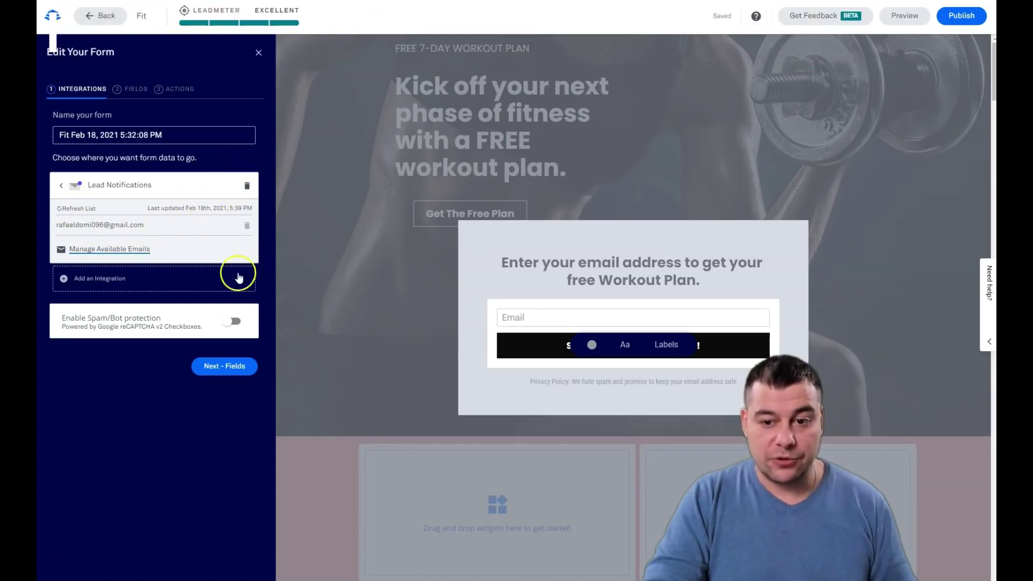
{"action": "left_click", "coordinate": [208, 282]}
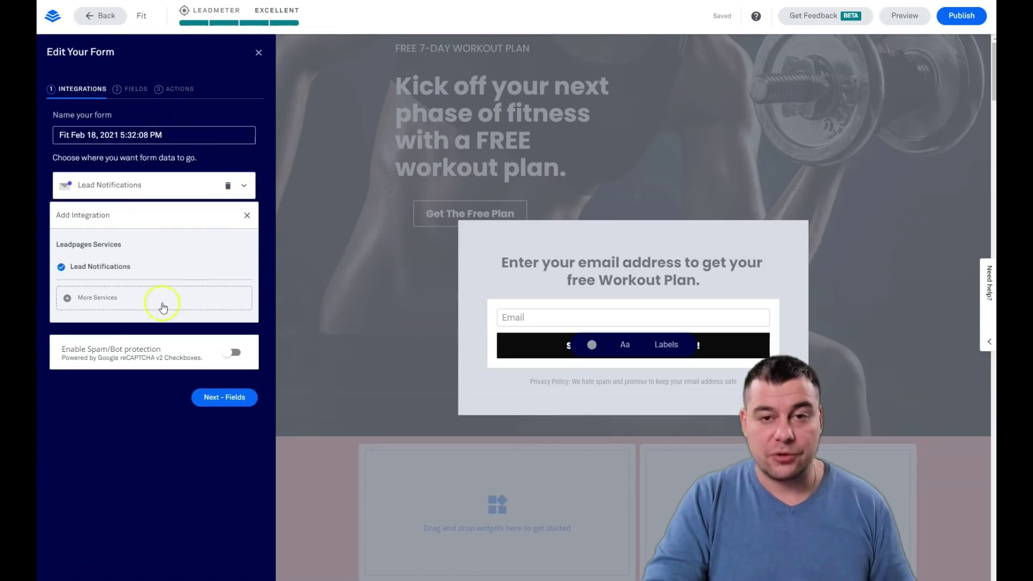
{"action": "left_click", "coordinate": [87, 300]}
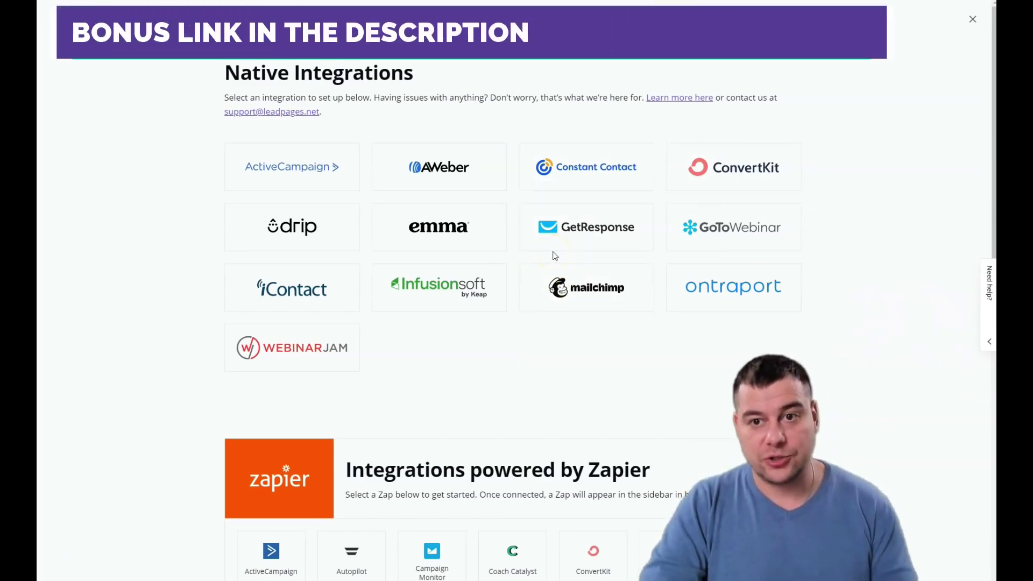
{"action": "scroll", "coordinate": [548, 255], "scroll_direction": "down", "scroll_amount": 2}
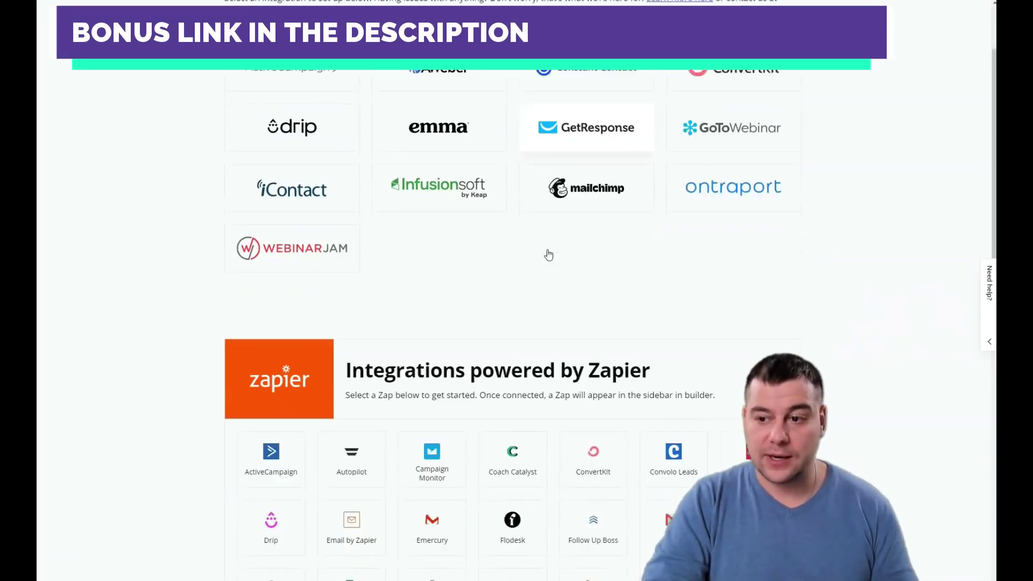
{"action": "scroll", "coordinate": [548, 255], "scroll_direction": "down", "scroll_amount": 2}
{"action": "scroll", "coordinate": [547, 253], "scroll_direction": "down", "scroll_amount": 2}
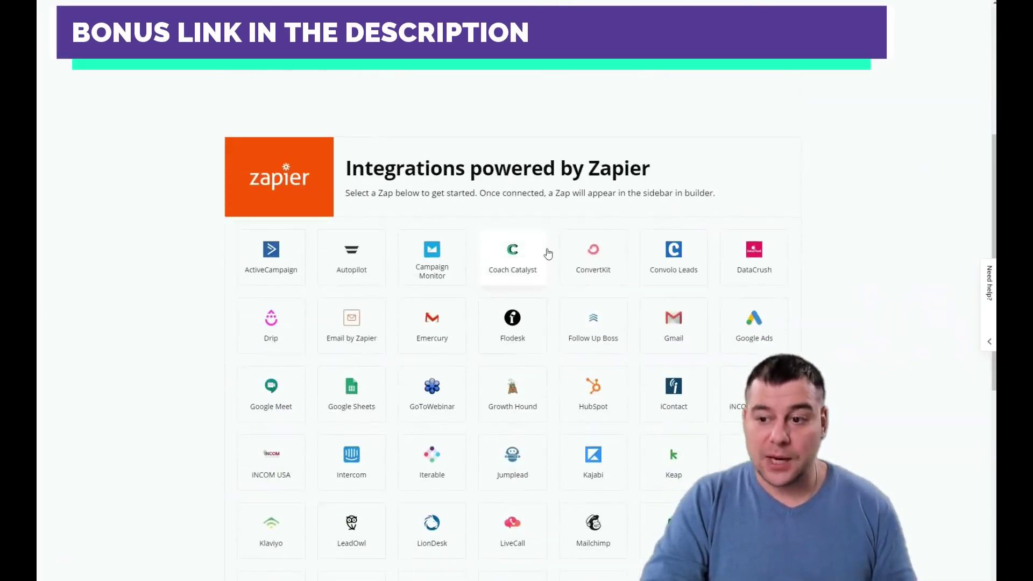
{"action": "scroll", "coordinate": [548, 255], "scroll_direction": "down", "scroll_amount": 3}
{"action": "scroll", "coordinate": [509, 237], "scroll_direction": "down", "scroll_amount": 1}
{"action": "scroll", "coordinate": [512, 239], "scroll_direction": "up", "scroll_amount": 1}
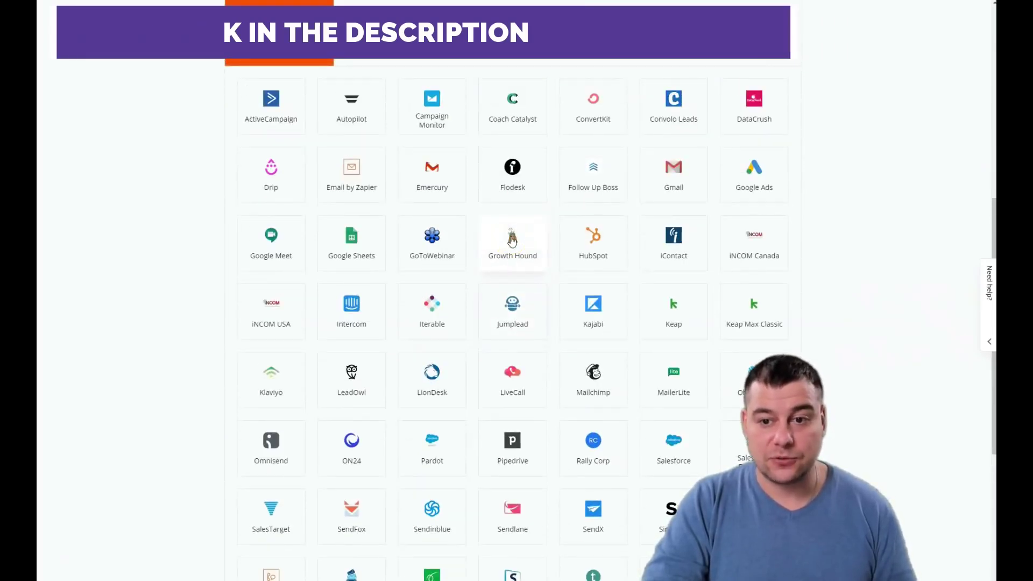
{"action": "scroll", "coordinate": [512, 239], "scroll_direction": "down", "scroll_amount": 2}
{"action": "scroll", "coordinate": [511, 240], "scroll_direction": "down", "scroll_amount": 1}
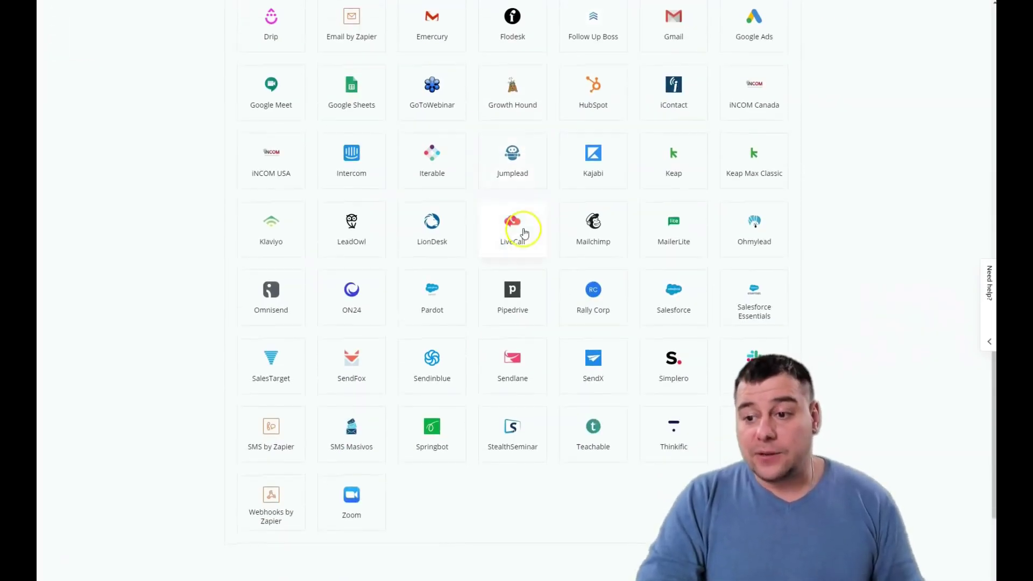
{"action": "scroll", "coordinate": [409, 422], "scroll_direction": "up", "scroll_amount": 3}
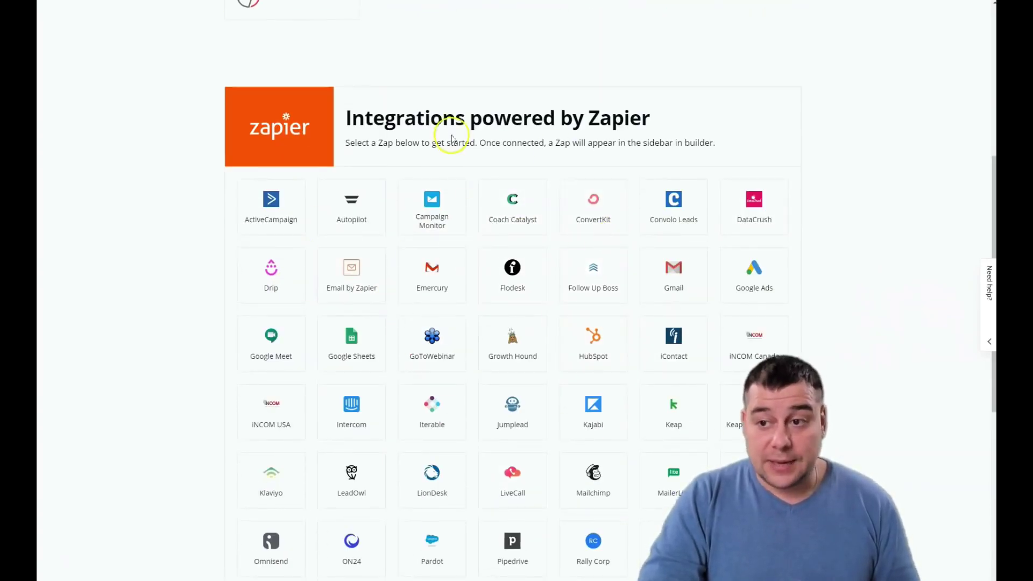
{"action": "scroll", "coordinate": [452, 139], "scroll_direction": "up", "scroll_amount": 3}
{"action": "scroll", "coordinate": [486, 210], "scroll_direction": "up", "scroll_amount": 1}
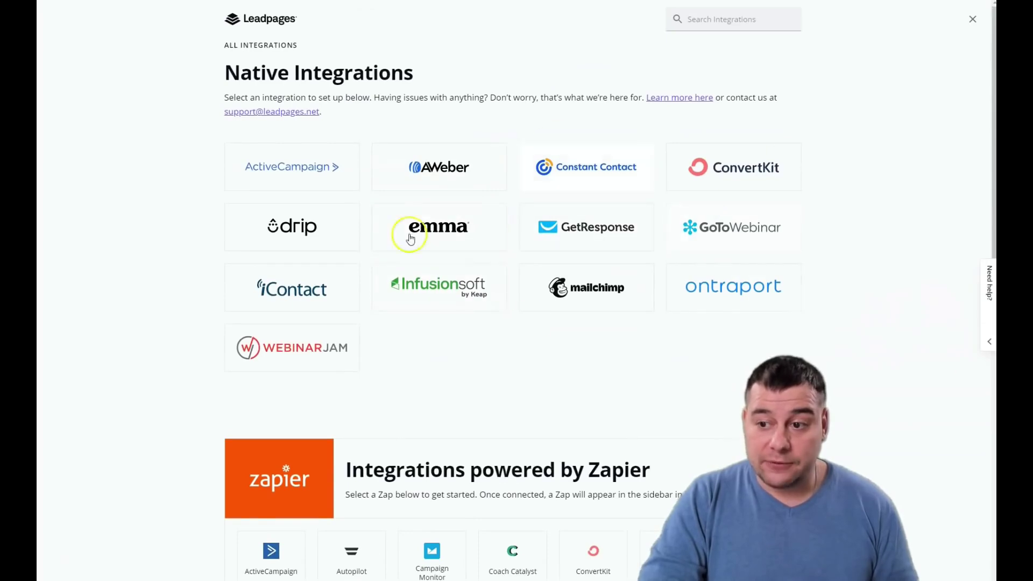
{"action": "scroll", "coordinate": [615, 209], "scroll_direction": "down", "scroll_amount": 3}
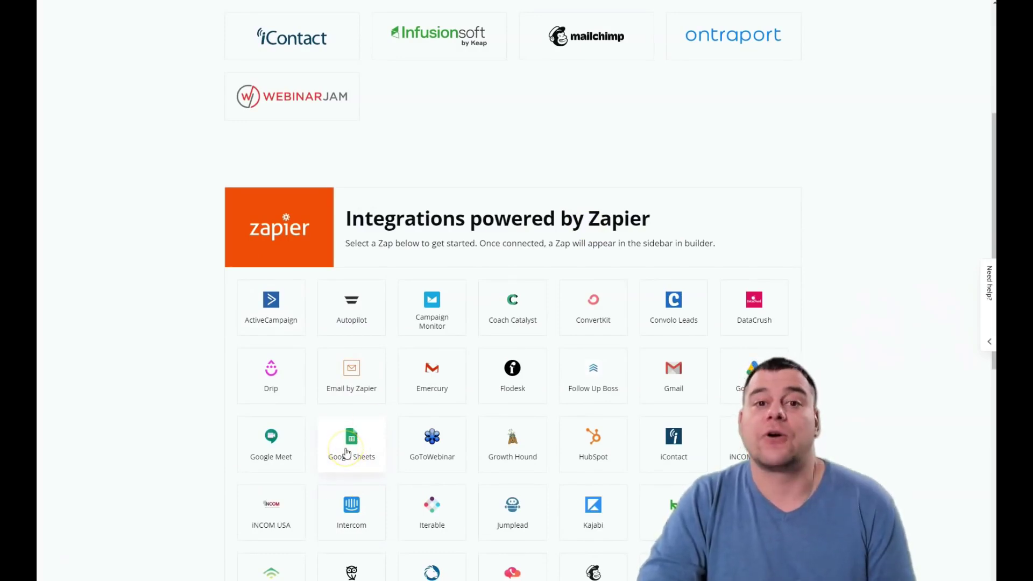
{"action": "scroll", "coordinate": [482, 183], "scroll_direction": "up", "scroll_amount": 3}
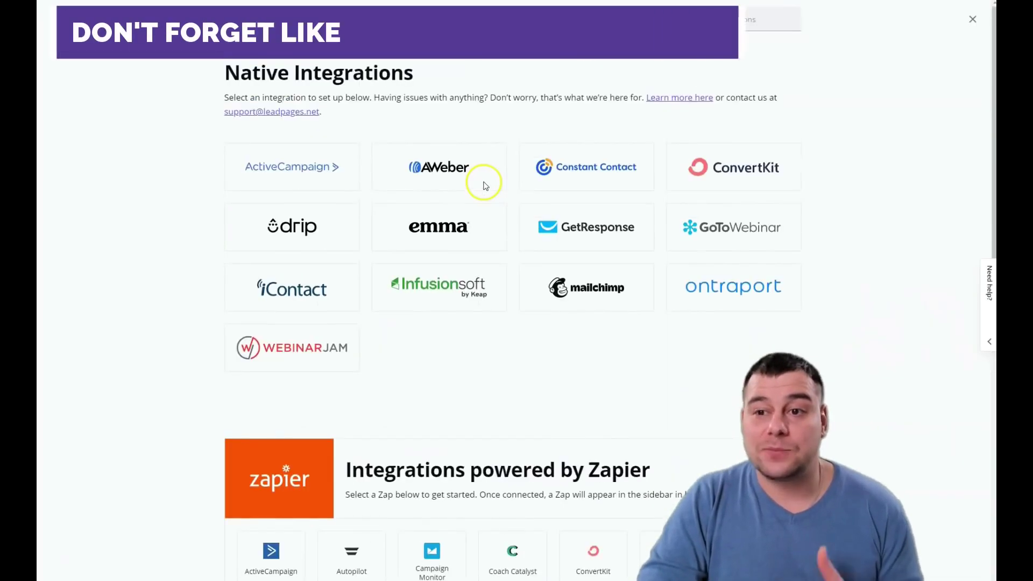
{"action": "scroll", "coordinate": [530, 304], "scroll_direction": "down", "scroll_amount": 3}
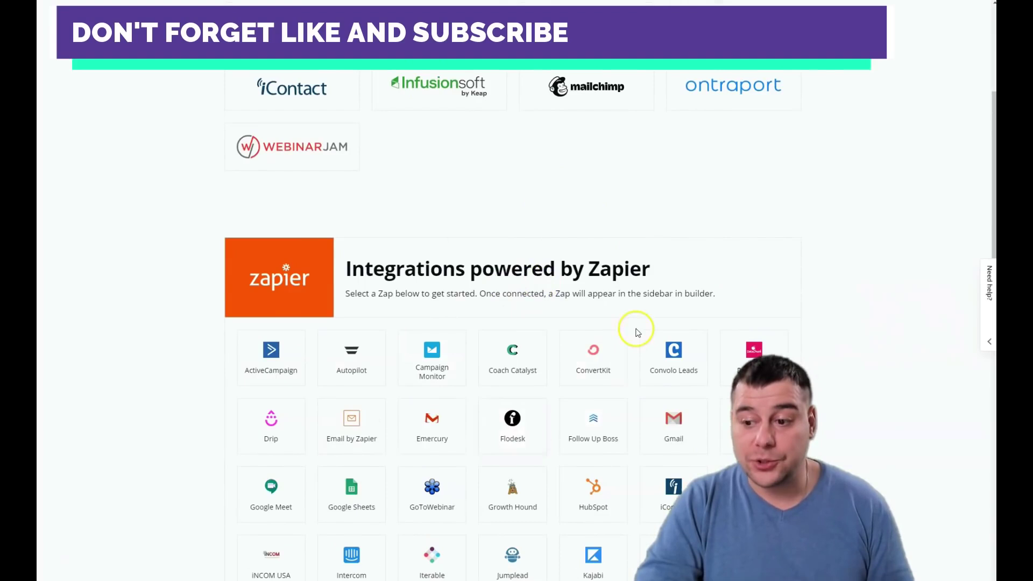
{"action": "scroll", "coordinate": [637, 332], "scroll_direction": "up", "scroll_amount": 3}
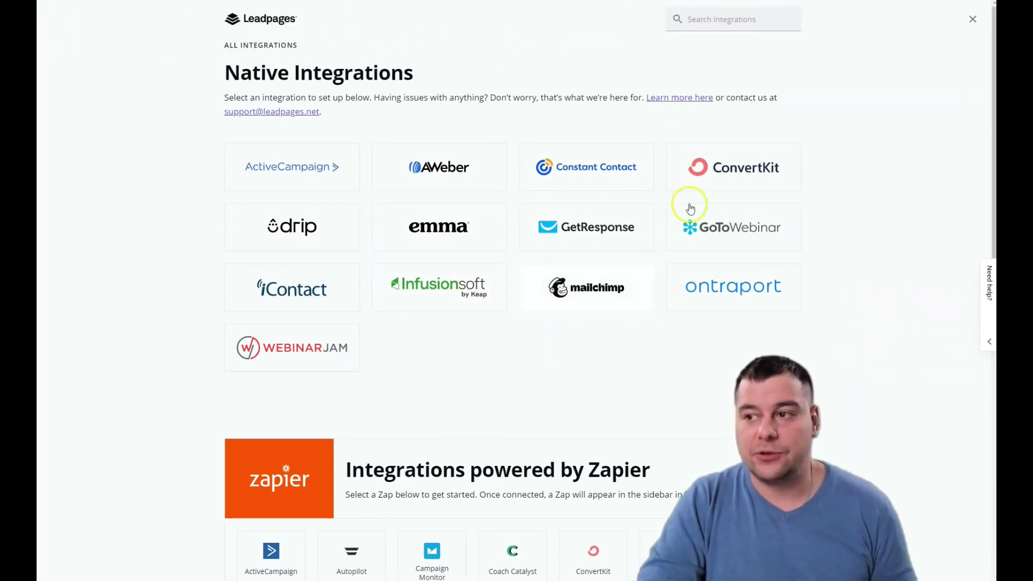
{"action": "left_click", "coordinate": [974, 21]}
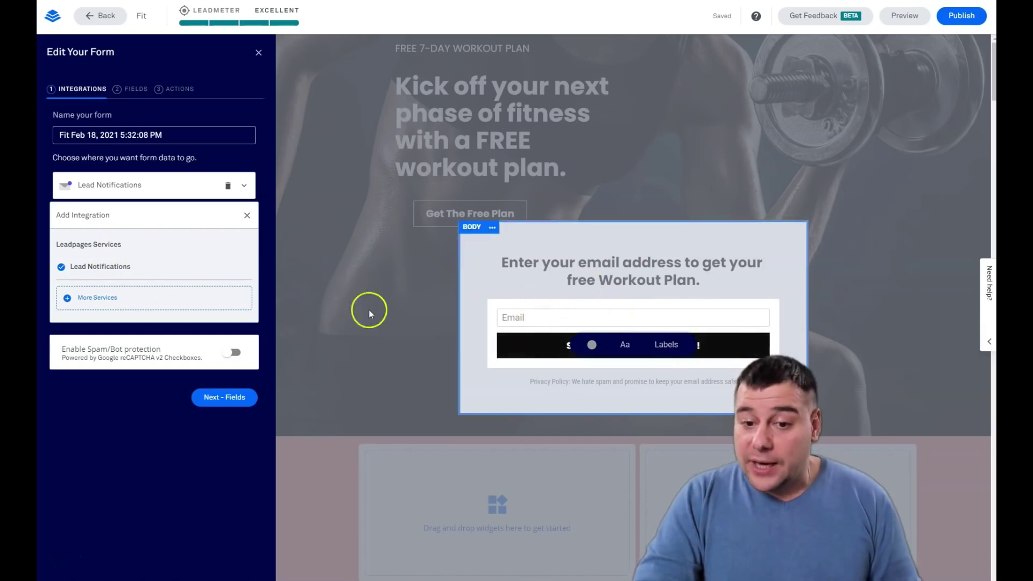
Step: Add a First Name field above Email, then go to the form's Actions
{"action": "left_click", "coordinate": [124, 93]}
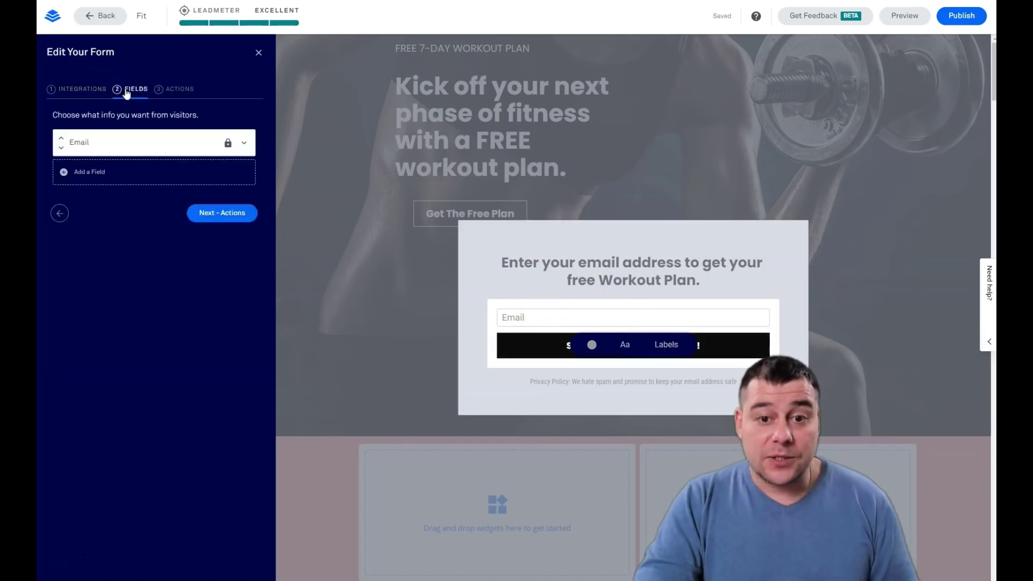
{"action": "left_click", "coordinate": [66, 175]}
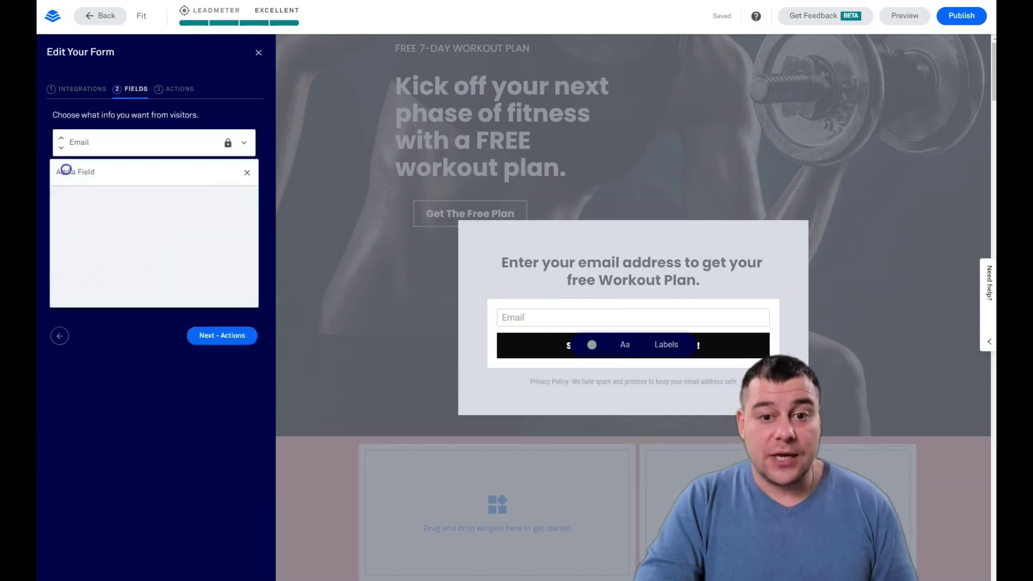
{"action": "left_click", "coordinate": [176, 237]}
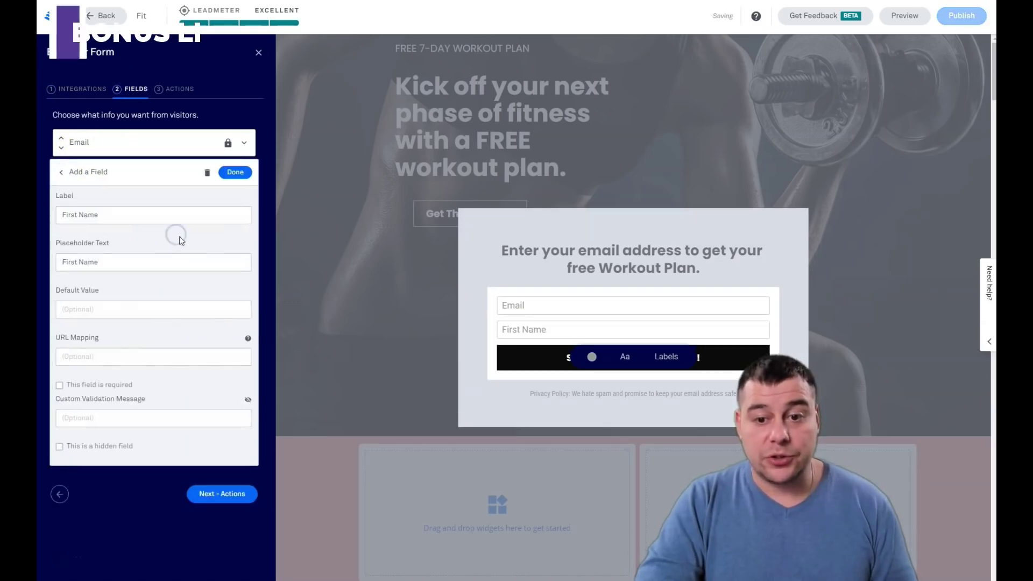
{"action": "left_click", "coordinate": [235, 172]}
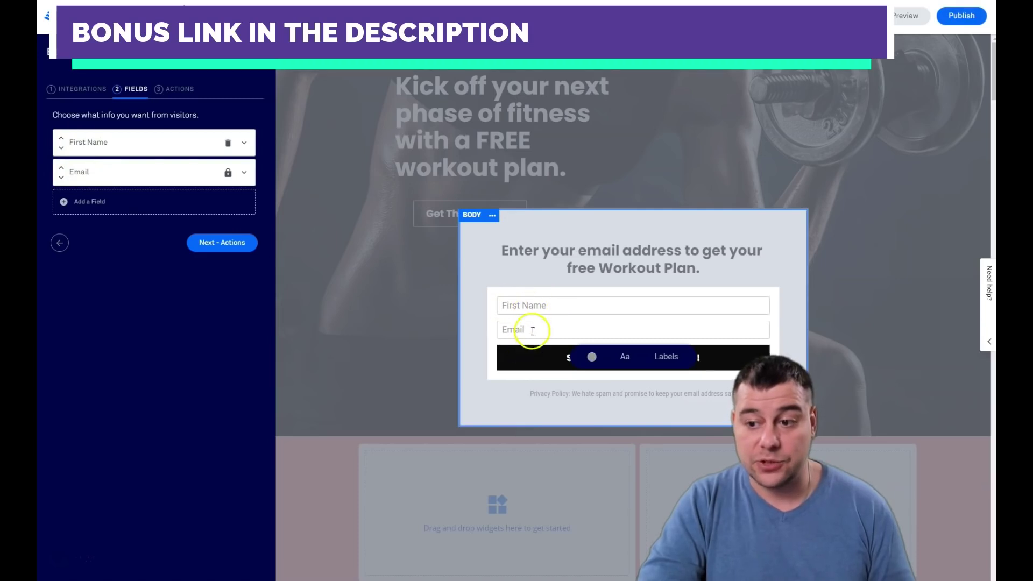
{"action": "left_click", "coordinate": [167, 96]}
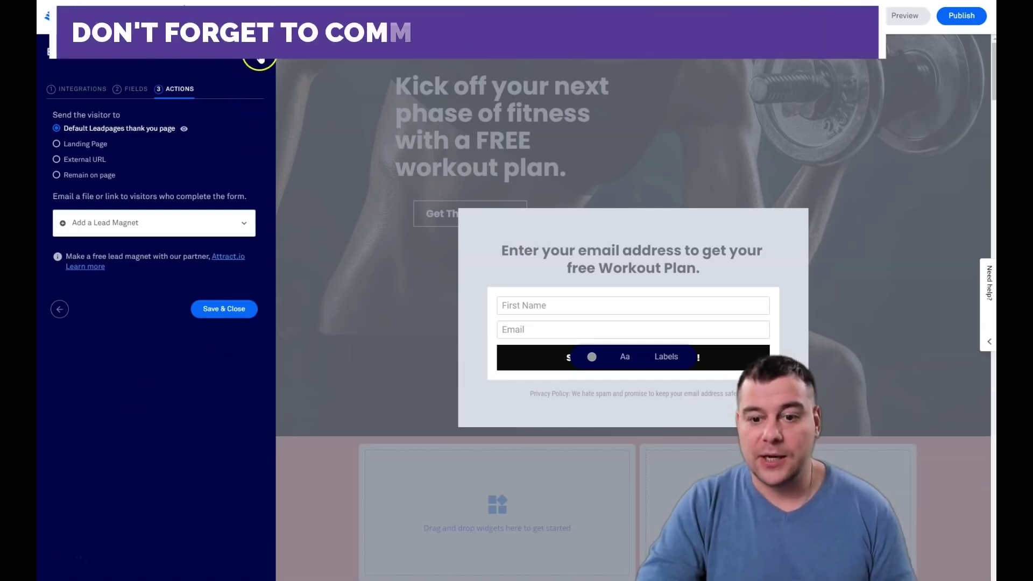
Step: Save the form settings, make the submit button full width, and close the pop-up
{"action": "left_click", "coordinate": [227, 304]}
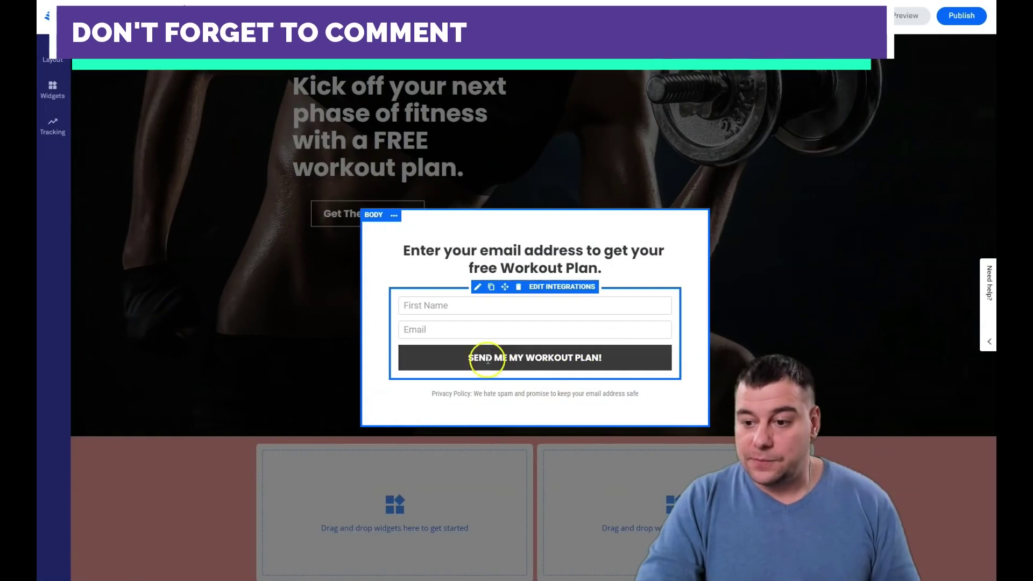
{"action": "left_click", "coordinate": [558, 361]}
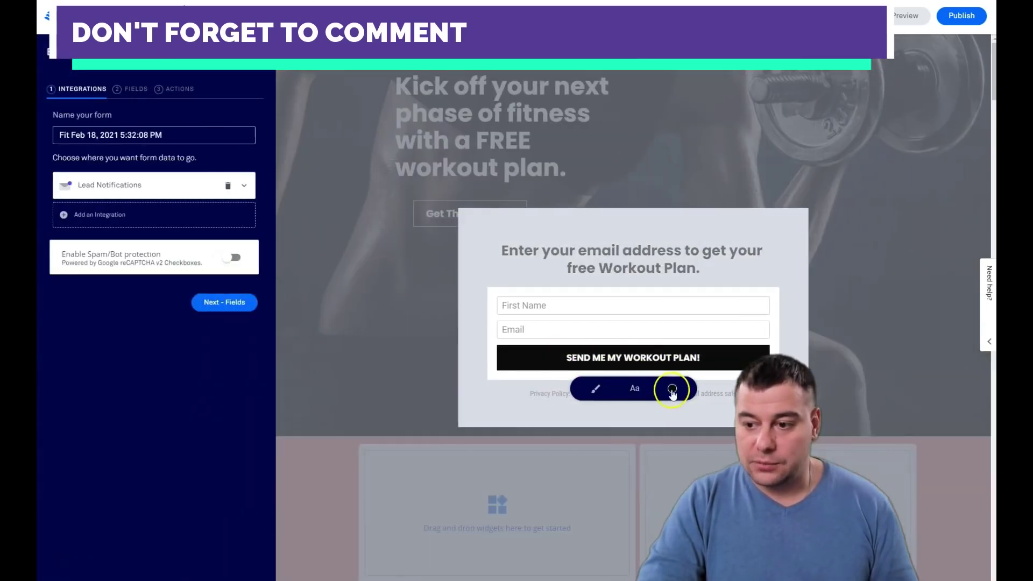
{"action": "left_click", "coordinate": [594, 388]}
{"action": "left_click", "coordinate": [624, 433]}
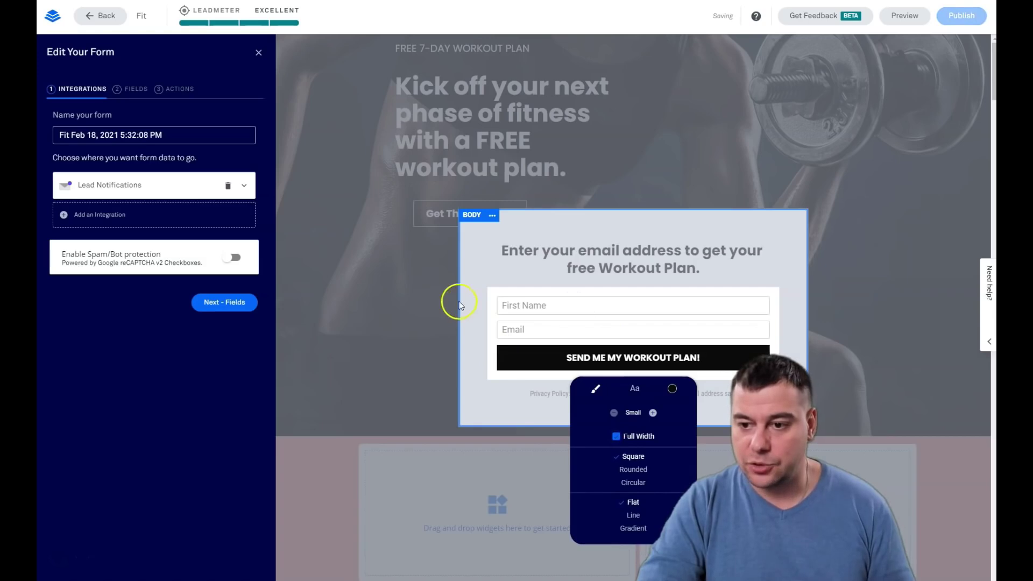
{"action": "left_click", "coordinate": [422, 292]}
{"action": "left_click", "coordinate": [531, 259]}
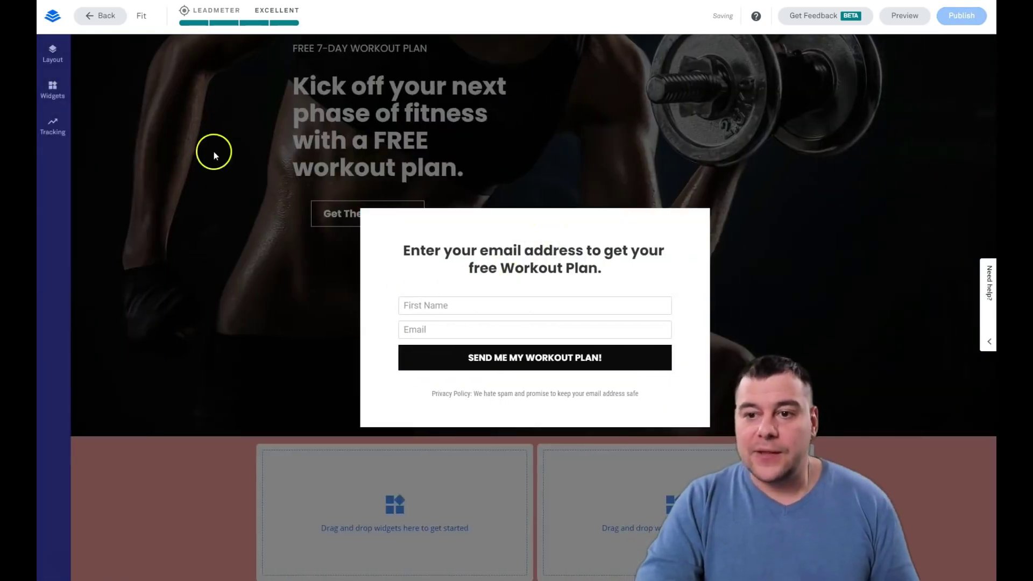
{"action": "left_click", "coordinate": [282, 216]}
{"action": "scroll", "coordinate": [404, 307], "scroll_direction": "down", "scroll_amount": 5}
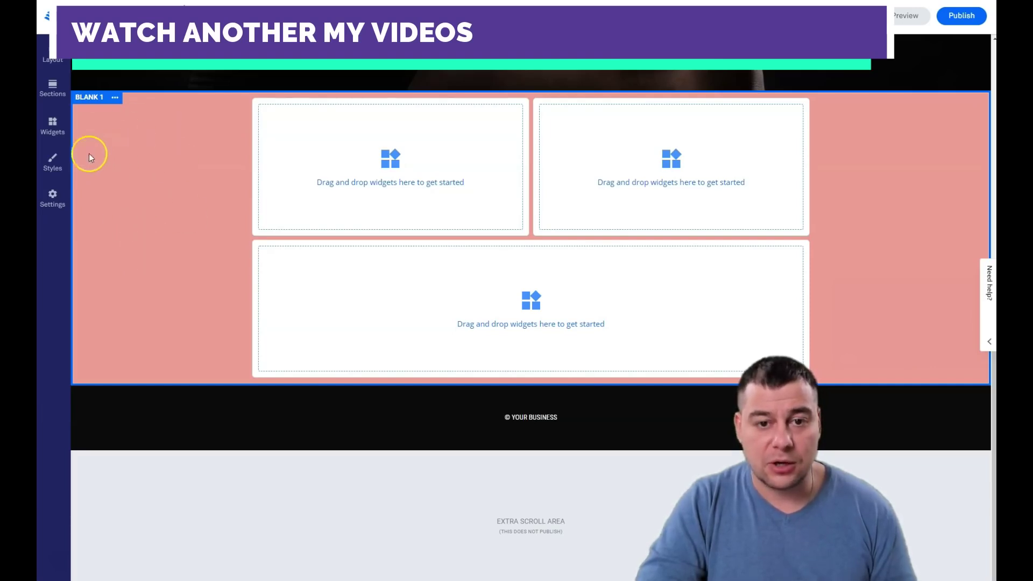
Step: Clear the pink Page Background colour in Styles so the page is white
{"action": "left_click", "coordinate": [53, 165]}
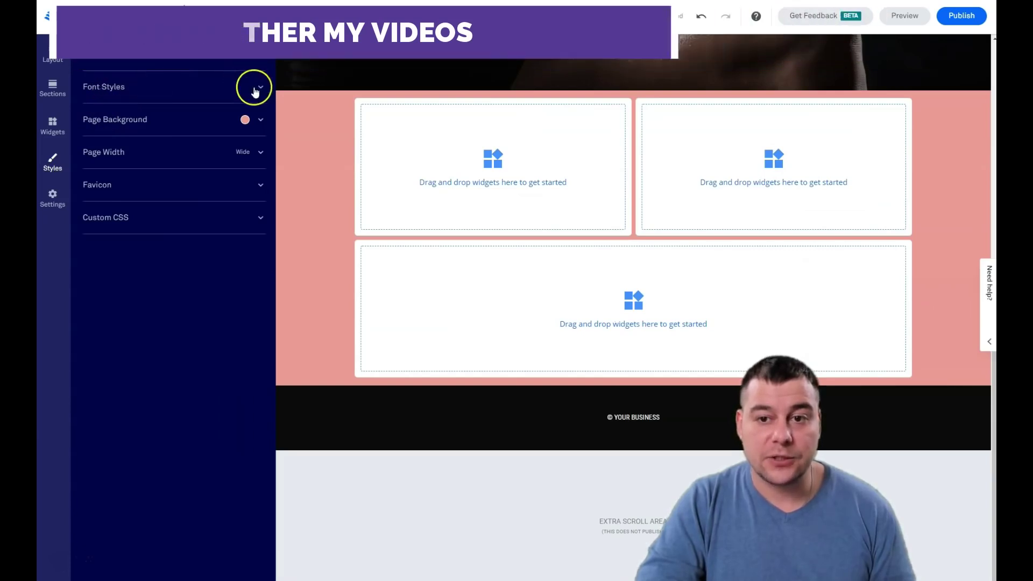
{"action": "left_click", "coordinate": [256, 86]}
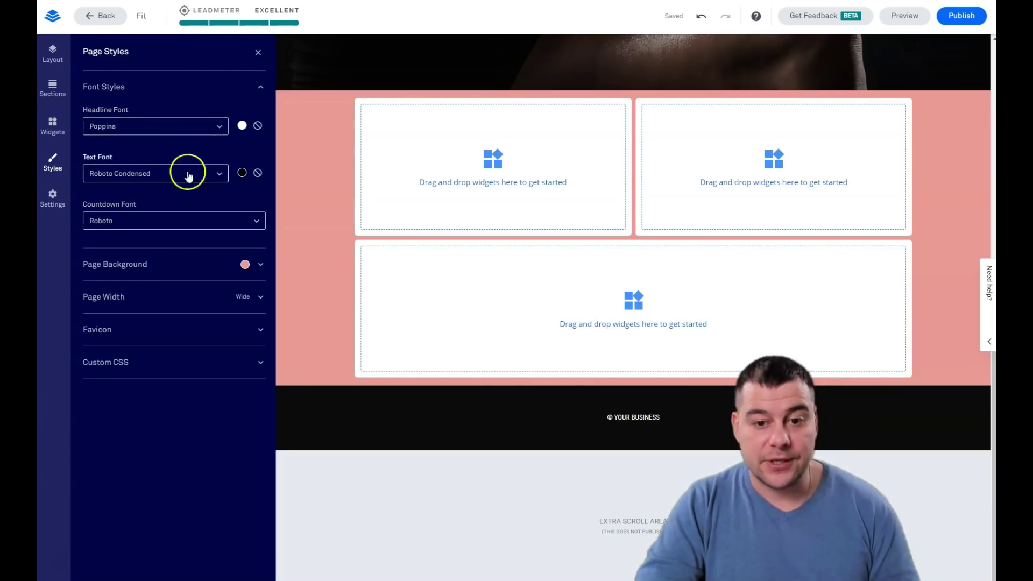
{"action": "left_click", "coordinate": [259, 266]}
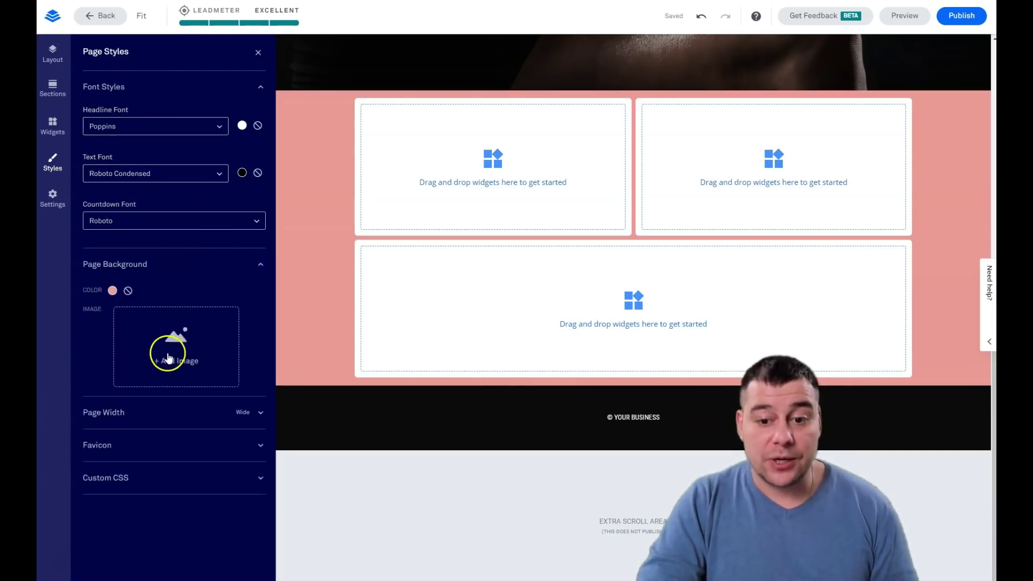
{"action": "left_click", "coordinate": [126, 291]}
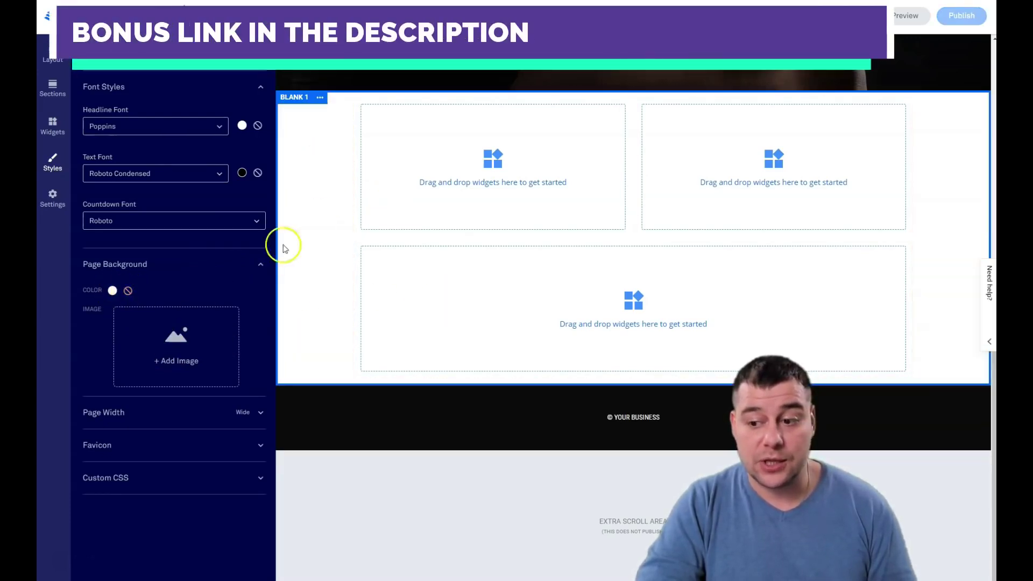
{"action": "scroll", "coordinate": [354, 172], "scroll_direction": "up", "scroll_amount": 4}
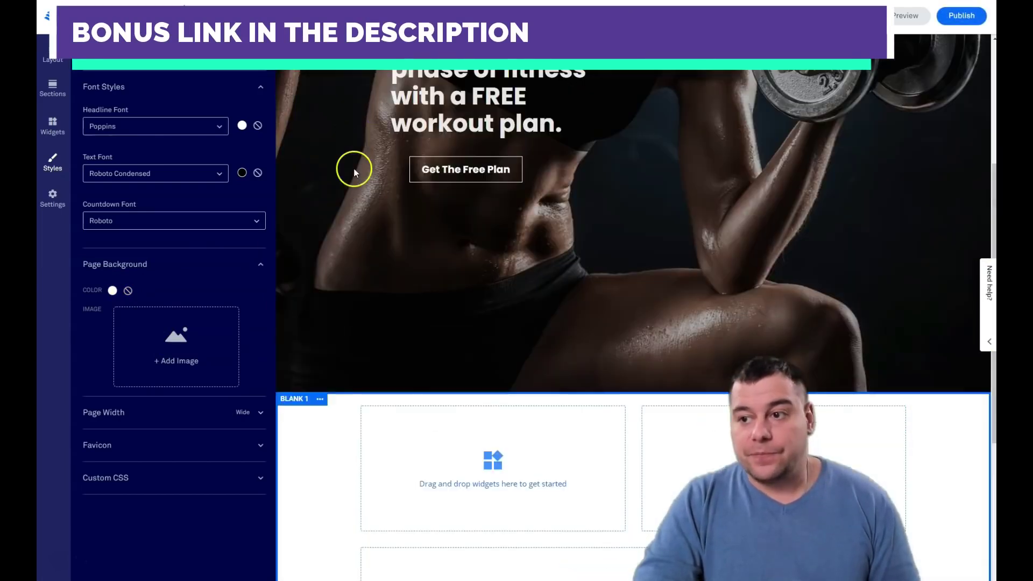
{"action": "scroll", "coordinate": [351, 230], "scroll_direction": "down", "scroll_amount": 3}
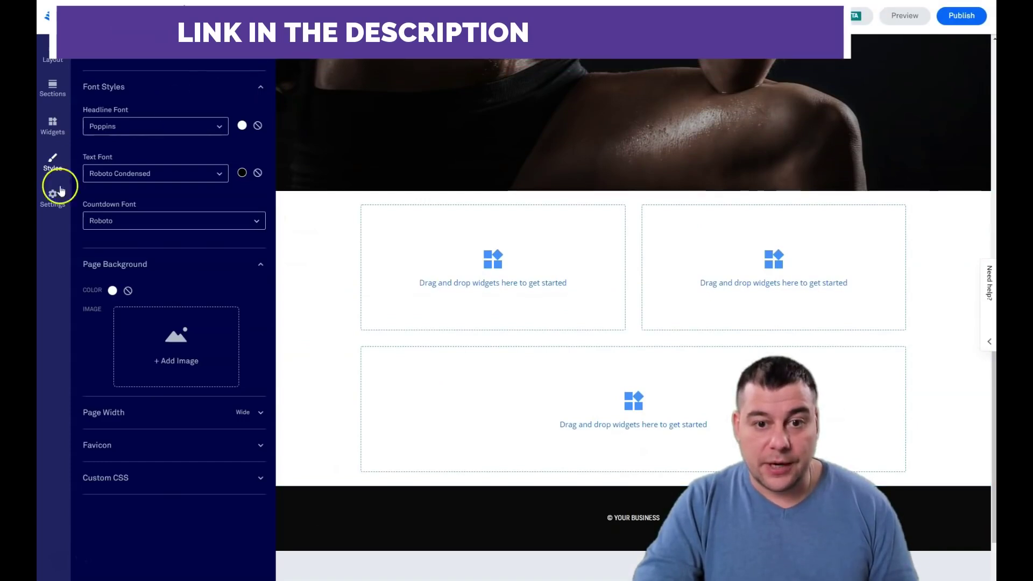
Step: Add Video and Text widgets to the left column and an Image to the right
{"action": "left_click", "coordinate": [259, 50]}
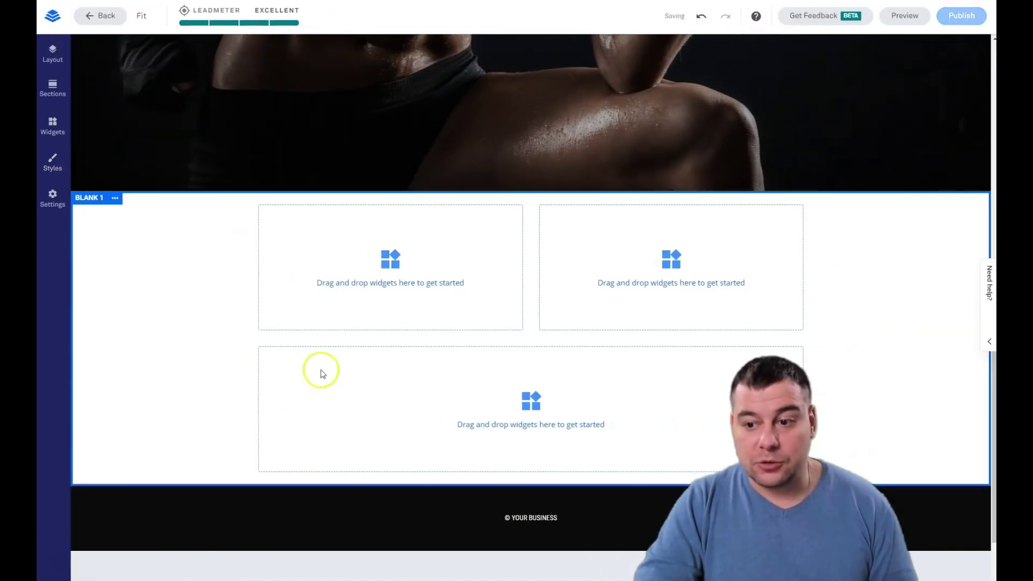
{"action": "left_click", "coordinate": [53, 125]}
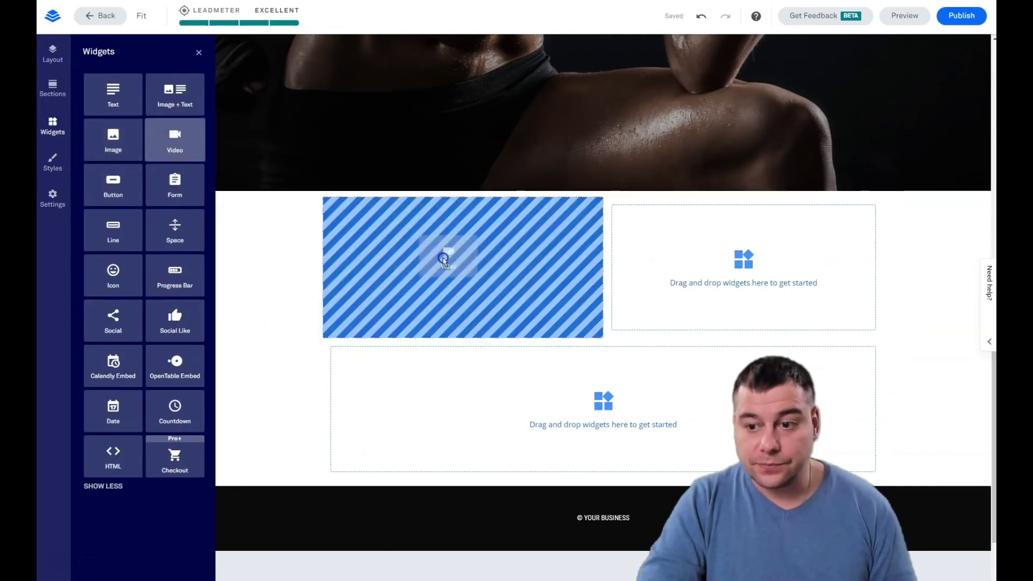
{"action": "left_click_drag", "start_coordinate": [170, 138], "coordinate": [445, 253]}
{"action": "left_click_drag", "start_coordinate": [111, 96], "coordinate": [634, 454]}
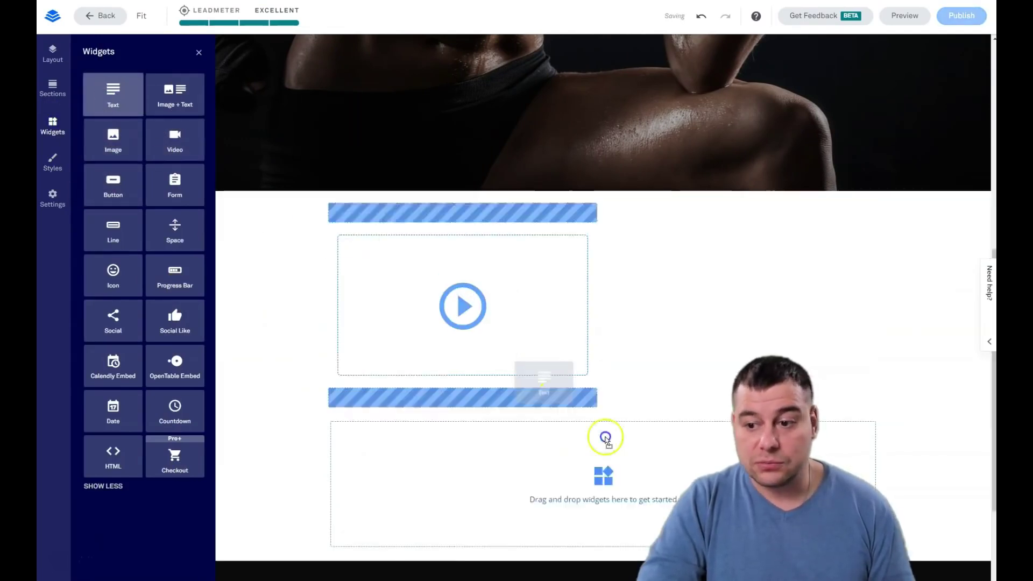
{"action": "left_click_drag", "start_coordinate": [117, 141], "coordinate": [779, 287]}
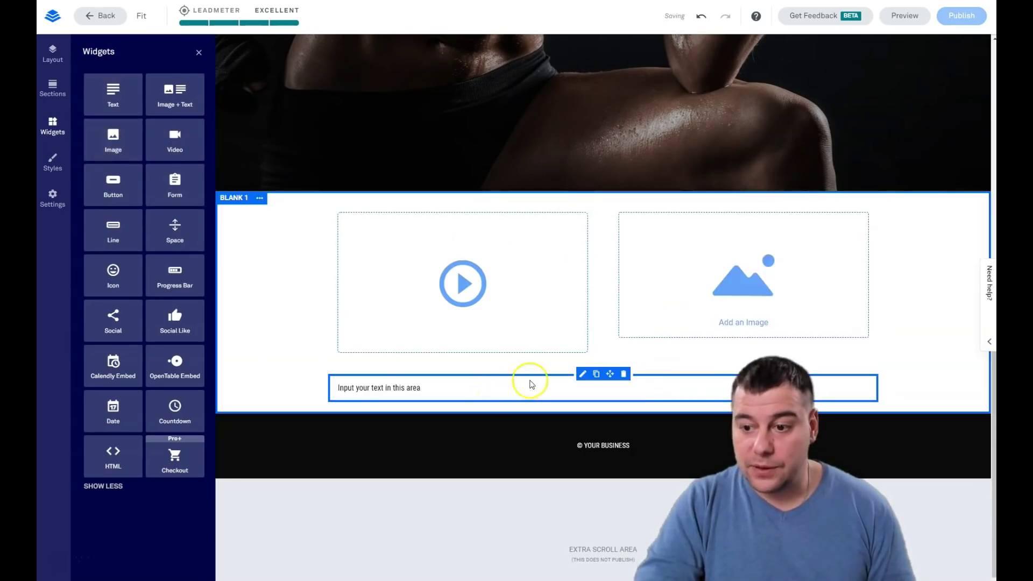
Step: Move the text above the video, widen the video column, and add a small spacer above the image
{"action": "left_click_drag", "start_coordinate": [611, 377], "coordinate": [608, 292]}
{"action": "mouse_move", "coordinate": [608, 223]}
{"action": "left_mouse_down"}
{"action": "mouse_move", "coordinate": [567, 212]}
{"action": "mouse_move", "coordinate": [604, 205]}
{"action": "left_mouse_up"}
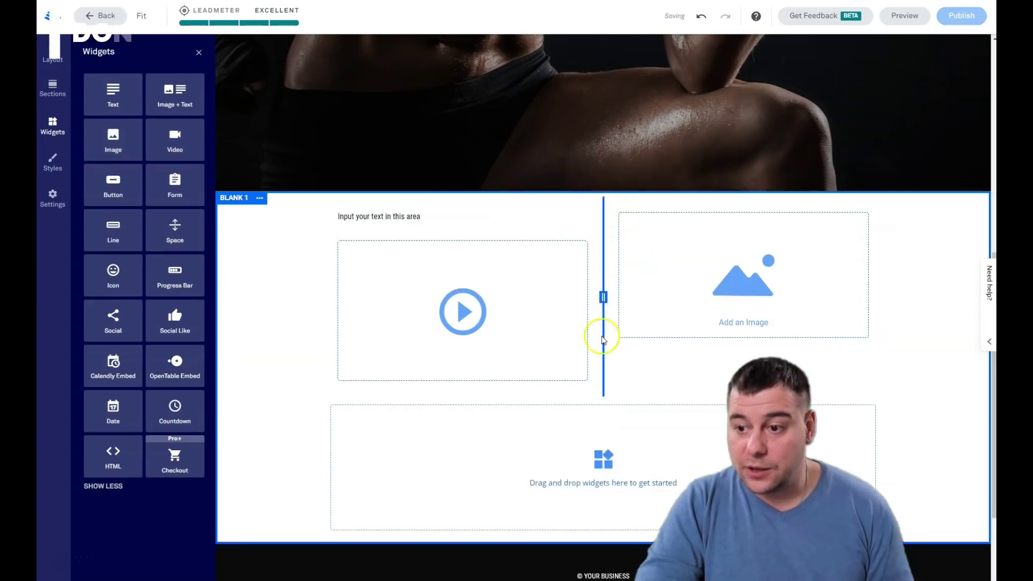
{"action": "mouse_move", "coordinate": [603, 297]}
{"action": "left_mouse_down"}
{"action": "mouse_move", "coordinate": [663, 300]}
{"action": "mouse_move", "coordinate": [434, 292]}
{"action": "mouse_move", "coordinate": [632, 301]}
{"action": "mouse_move", "coordinate": [514, 291]}
{"action": "mouse_move", "coordinate": [602, 295]}
{"action": "left_mouse_up"}
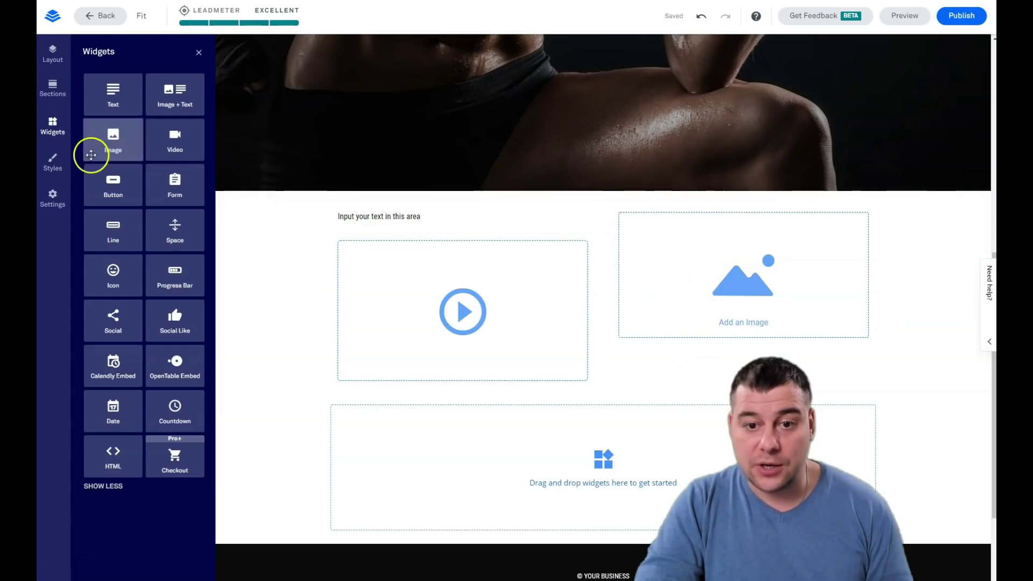
{"action": "mouse_move", "coordinate": [174, 230]}
{"action": "left_mouse_down"}
{"action": "mouse_move", "coordinate": [650, 230]}
{"action": "mouse_move", "coordinate": [693, 214]}
{"action": "left_mouse_up"}
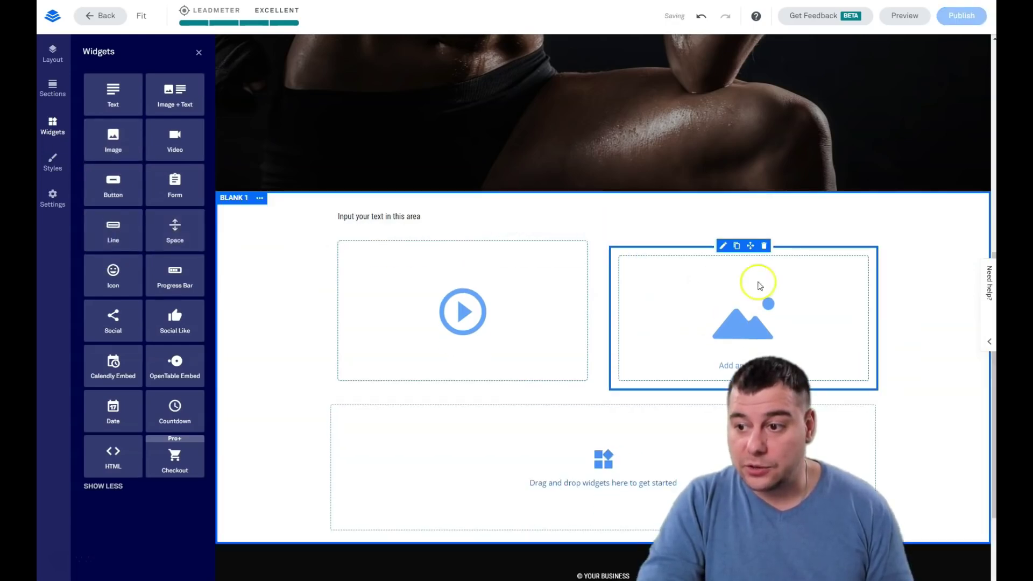
{"action": "left_click_drag", "start_coordinate": [743, 246], "coordinate": [740, 237]}
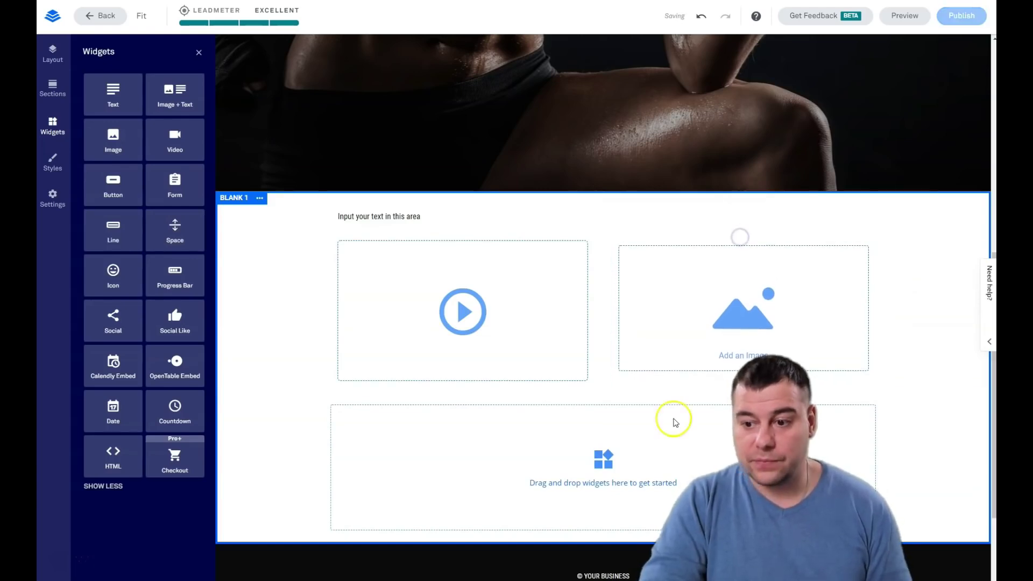
{"action": "scroll", "coordinate": [646, 396], "scroll_direction": "down", "scroll_amount": 2}
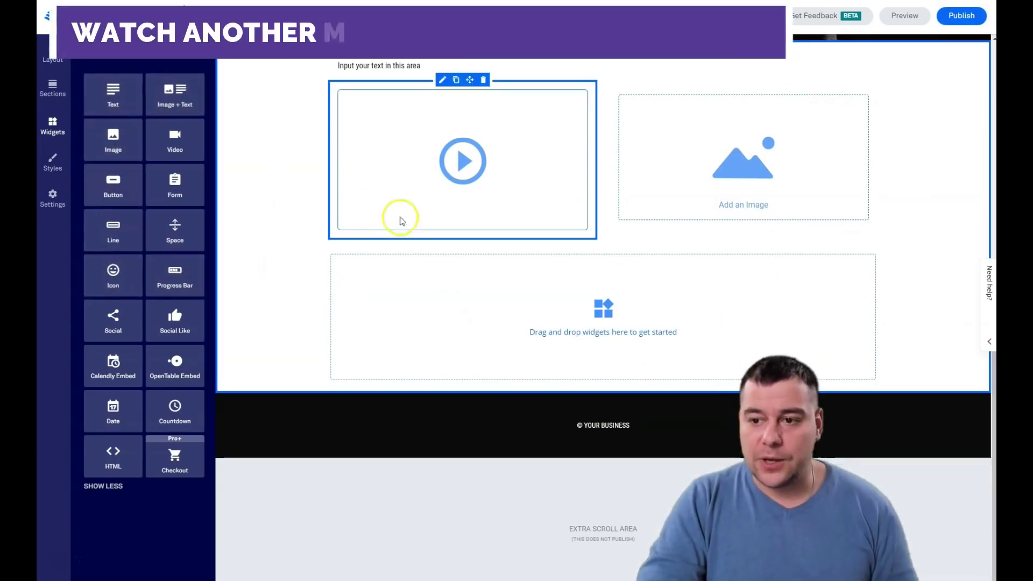
Step: Delete the BLANK 1 section from its options menu and confirm the removal
{"action": "left_click", "coordinate": [196, 60]}
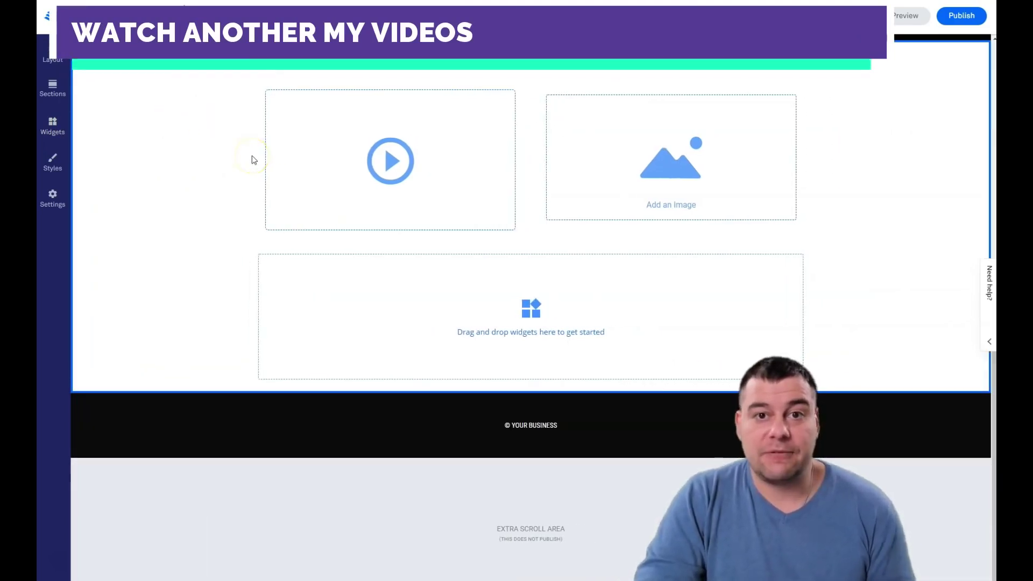
{"action": "left_click", "coordinate": [279, 134]}
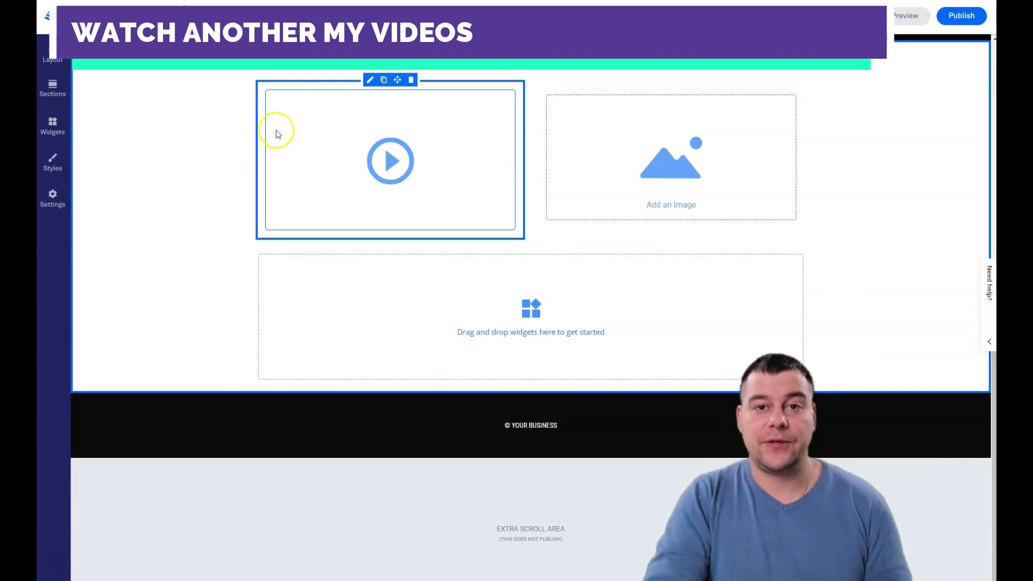
{"action": "left_click", "coordinate": [175, 168]}
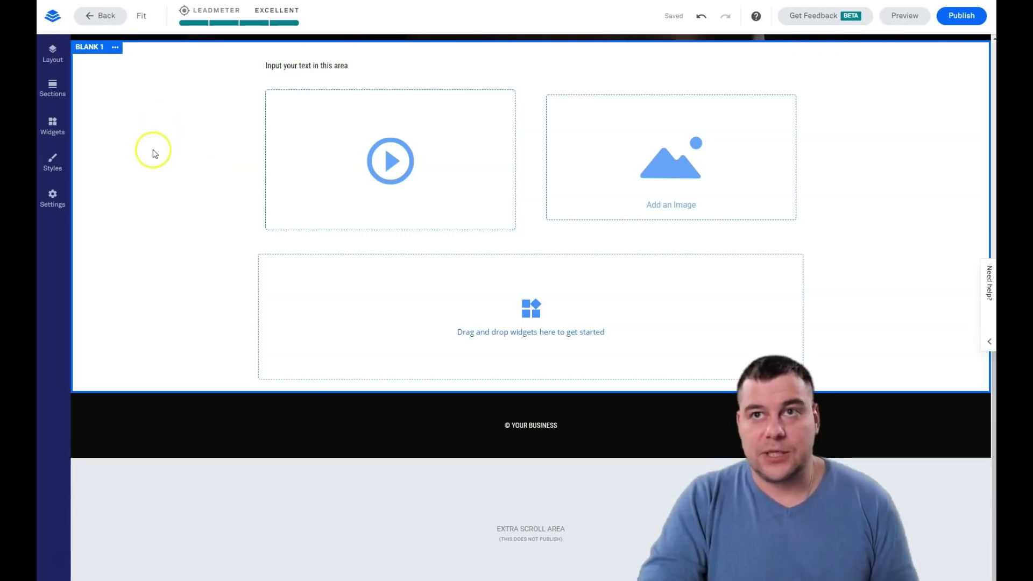
{"action": "left_click", "coordinate": [117, 49]}
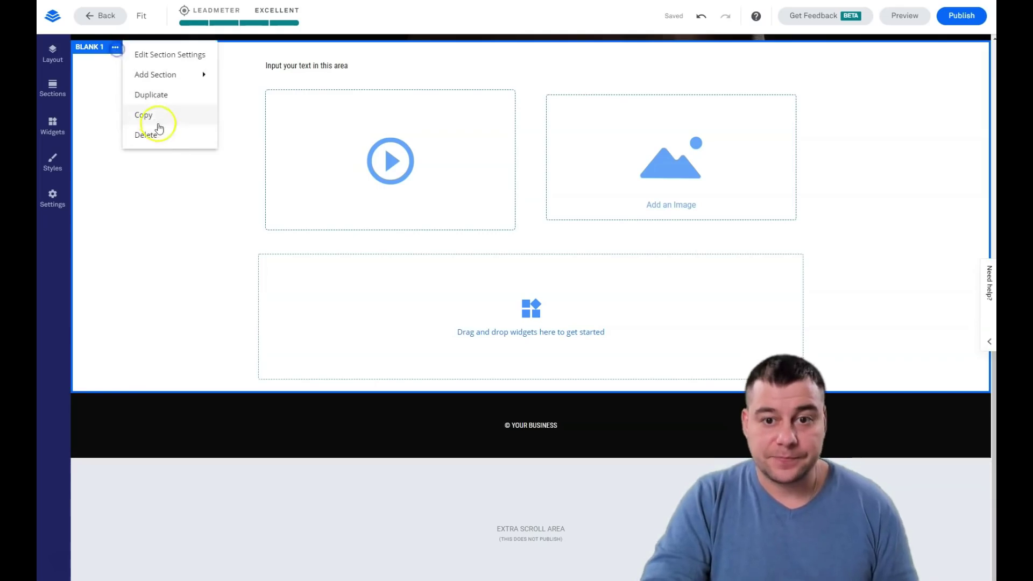
{"action": "left_click", "coordinate": [162, 135]}
{"action": "left_click", "coordinate": [187, 96]}
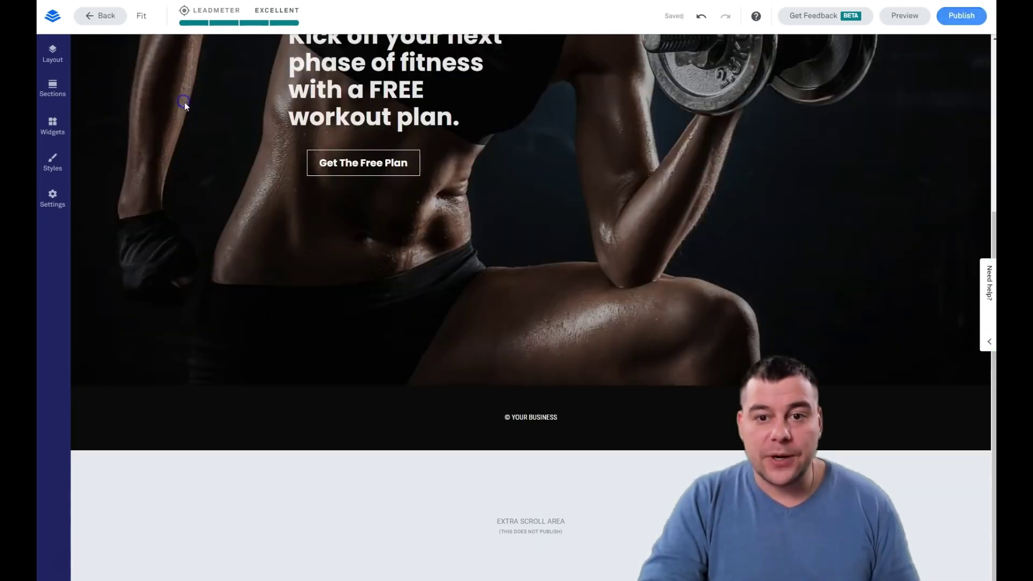
{"action": "scroll", "coordinate": [531, 261], "scroll_direction": "up", "scroll_amount": 3}
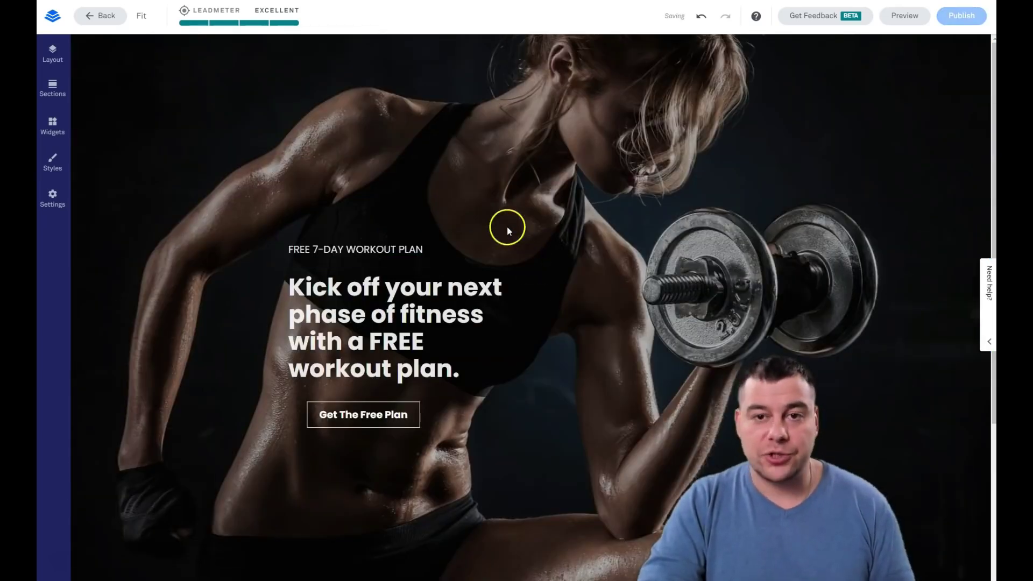